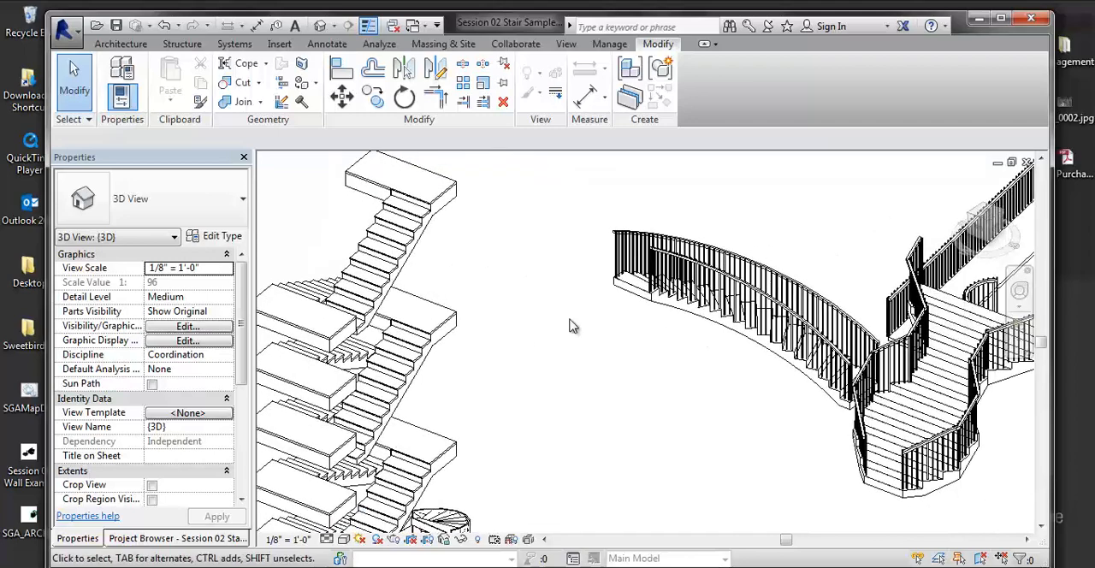
- Switch from the stair sample project to the {3D} view of the SGA_ARCH_SWEETBIRD project
key("ctrl+Tab")
key("ctrl+Tab")
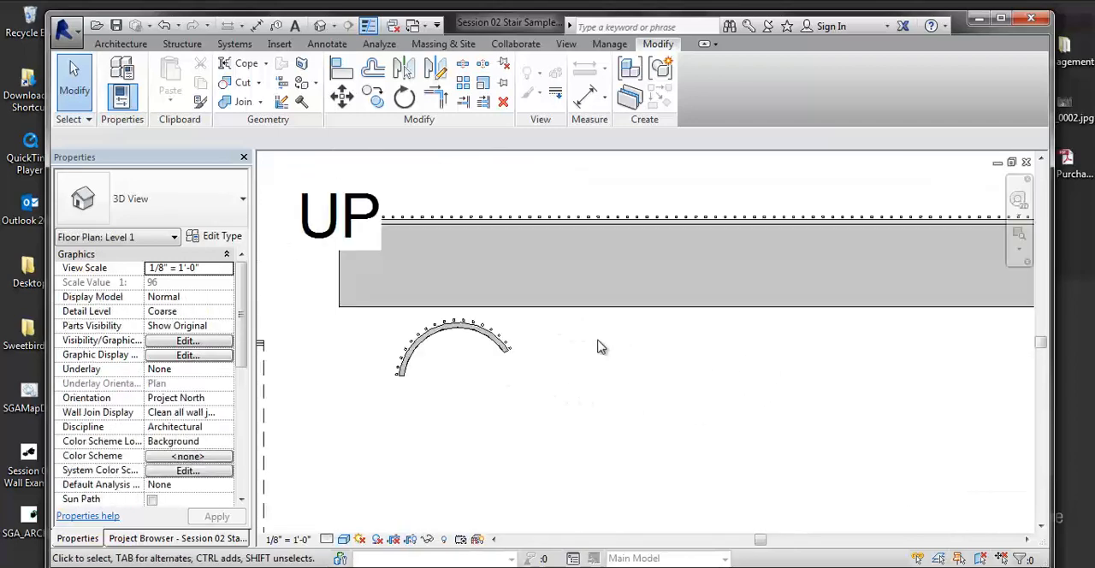
key("ctrl+Tab")
key("ctrl+Tab")
key("ctrl+Tab")
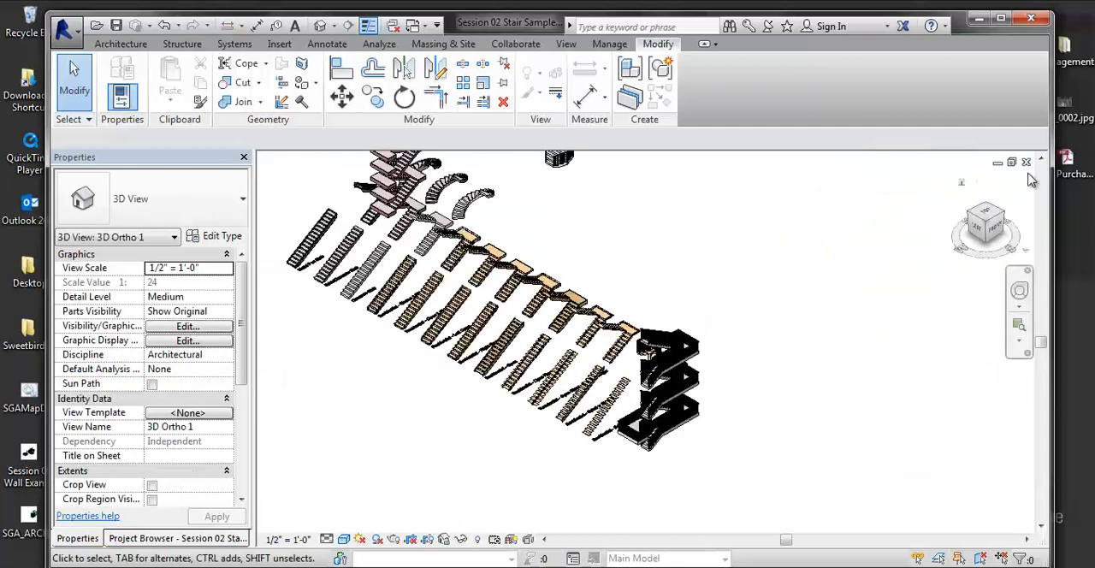
key("ctrl+Tab")
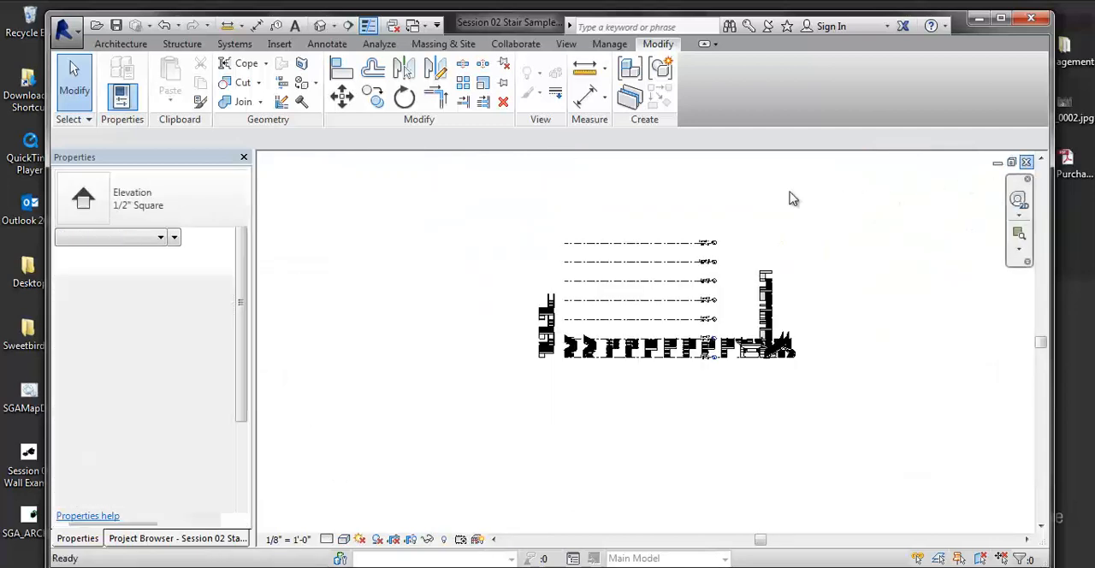
key("ctrl+Tab")
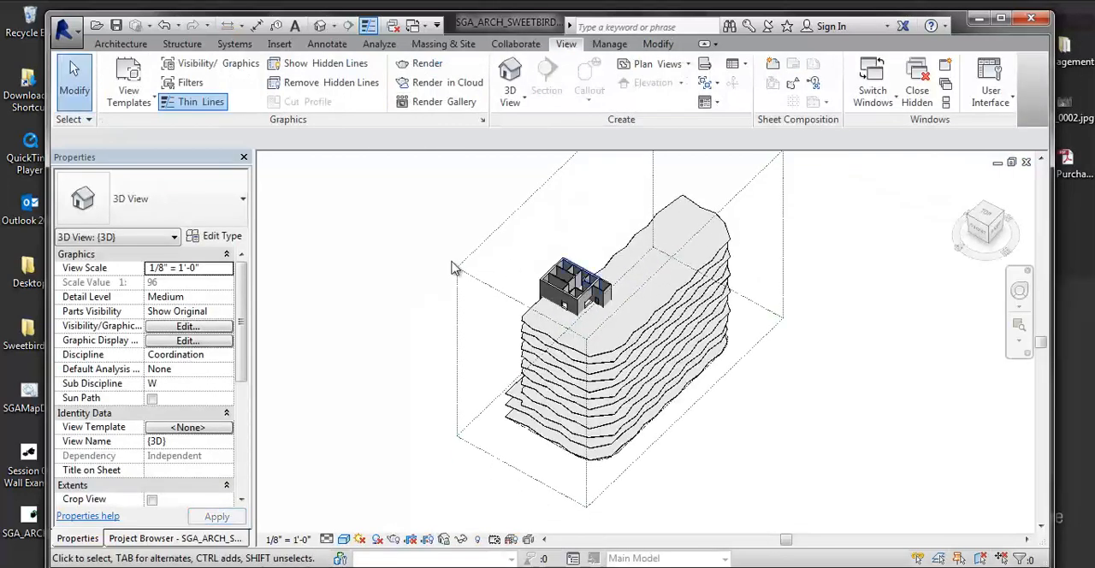
scroll(376, 368, "up", 1)
- Open the Level 1 floor plan from the Drawing Set floor plans
left_click(171, 538)
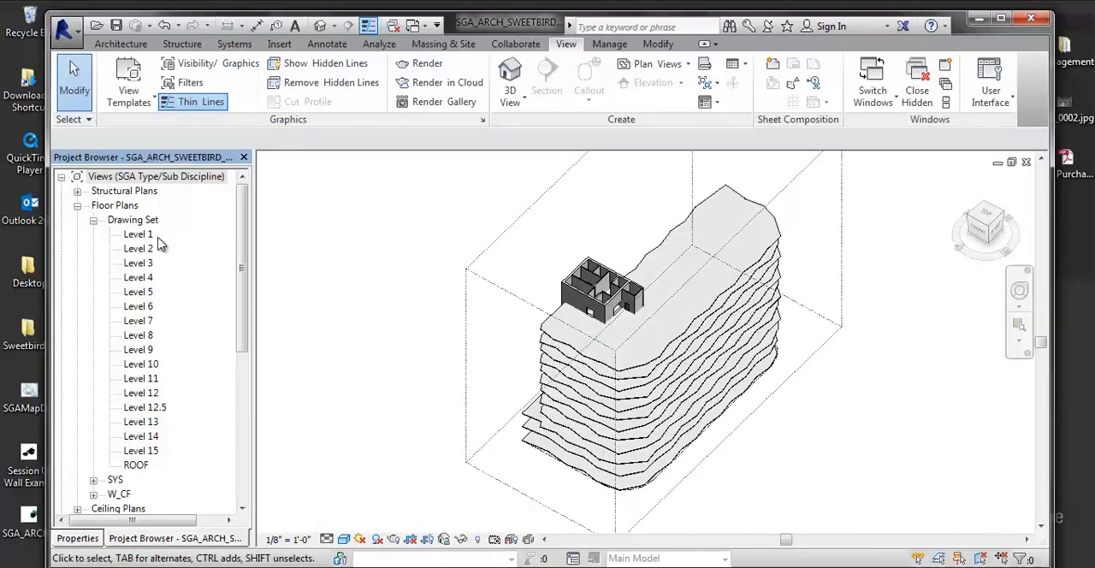
double_click(137, 277)
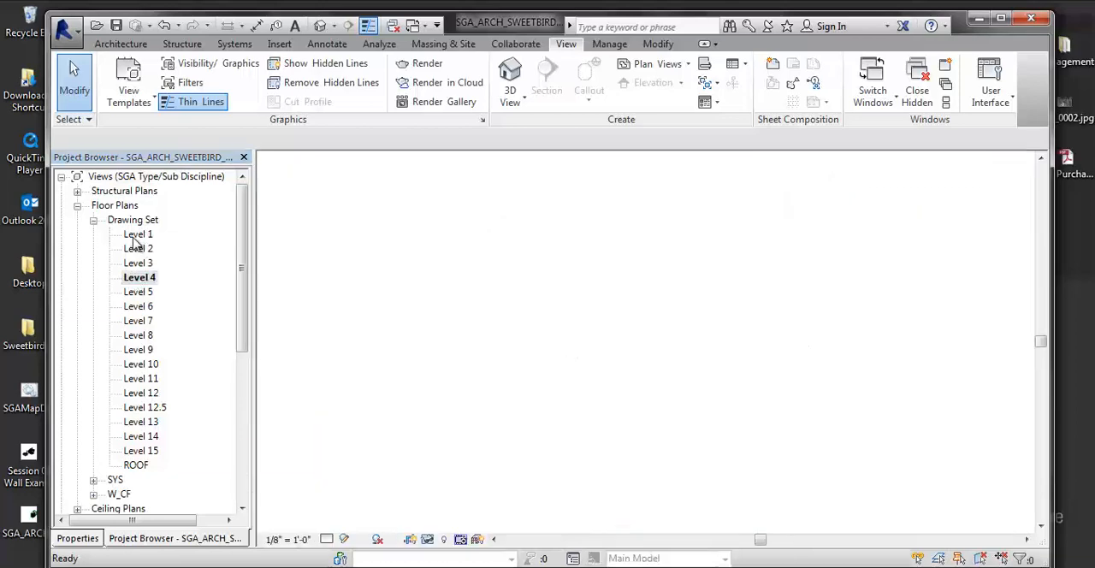
double_click(137, 234)
- Examine the Level 1 floor plan from the core group to the rectangular concrete stair shaft near grid line 3
scroll(676, 261, "down", 3)
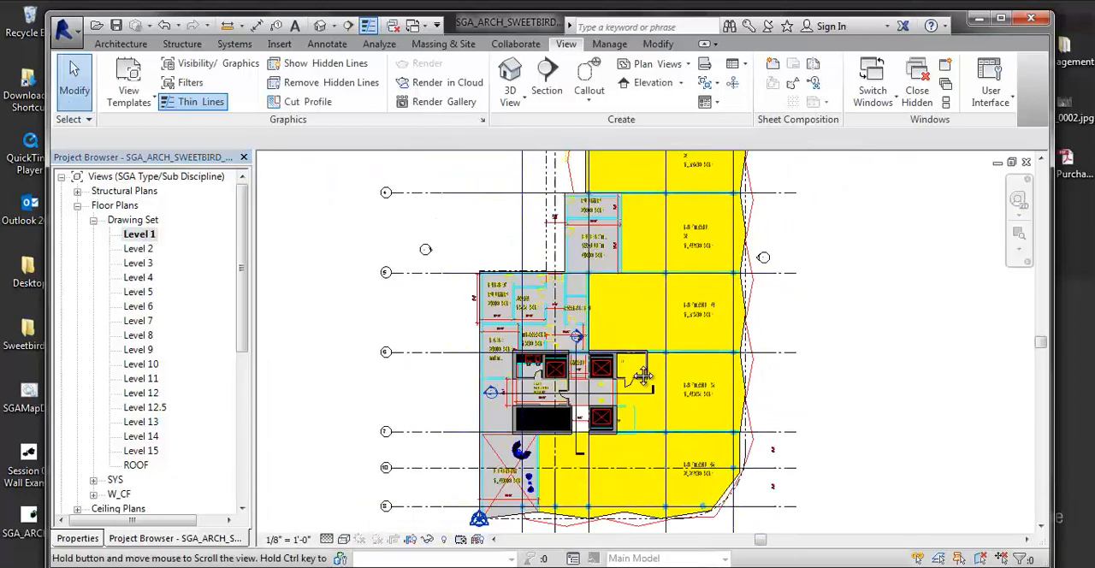
scroll(580, 315, "up", 5)
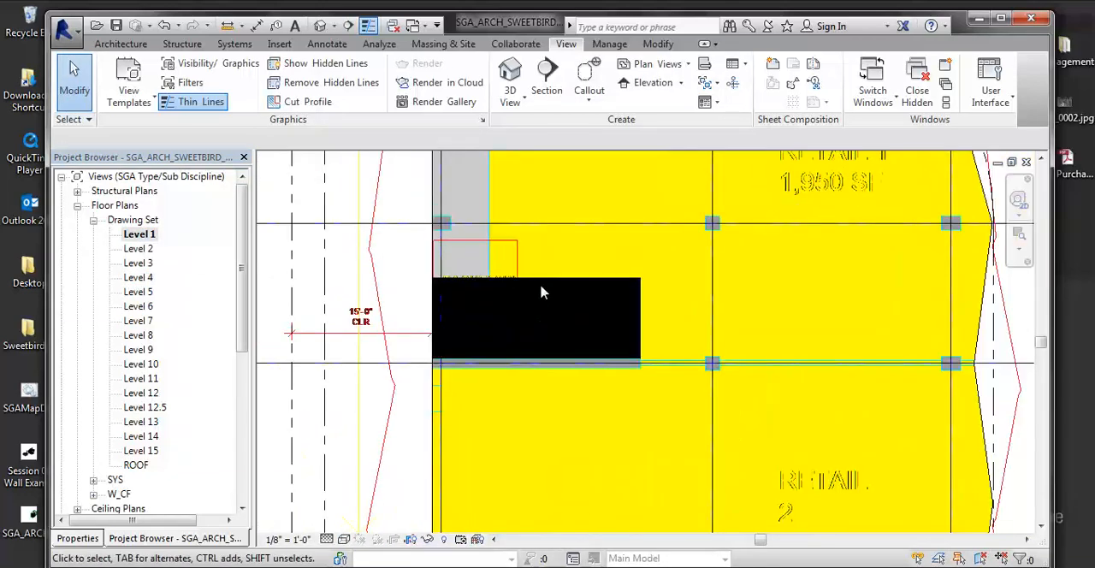
scroll(509, 283, "down", 3)
scroll(513, 295, "down", 2)
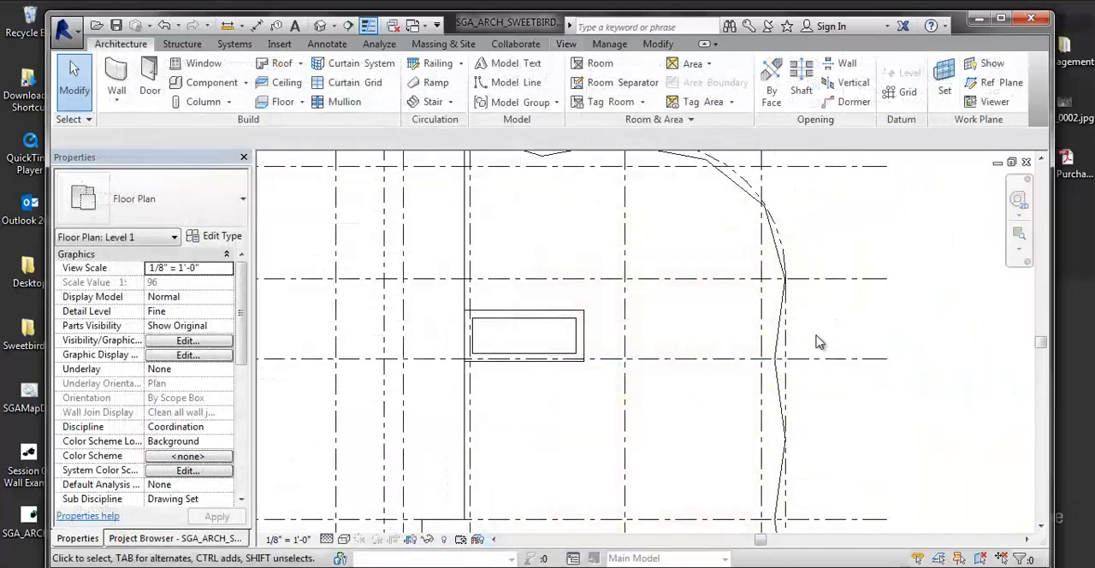
scroll(590, 325, "down", 5)
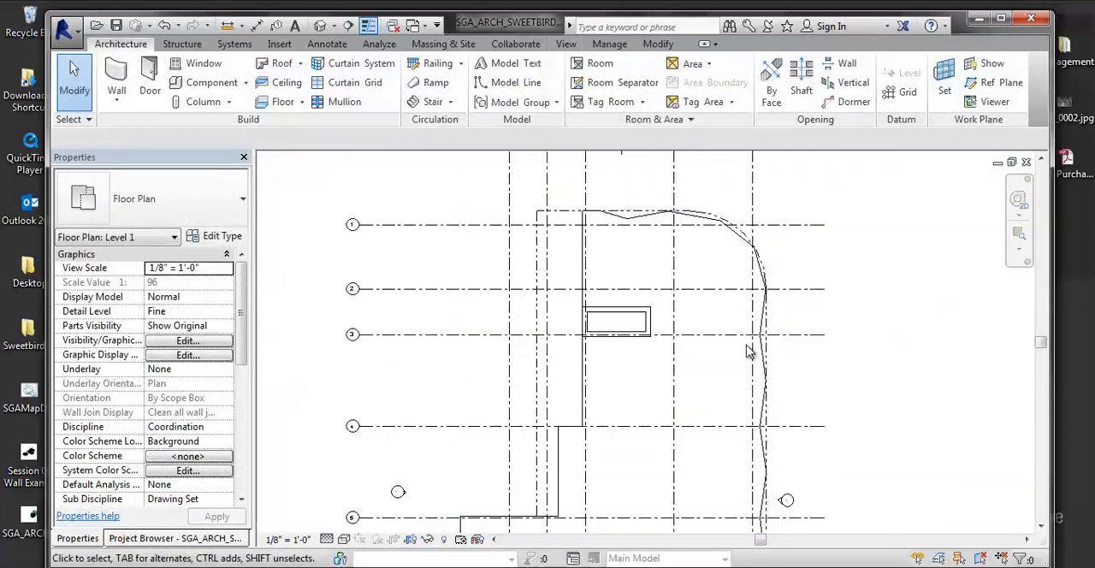
scroll(551, 369, "up", 5)
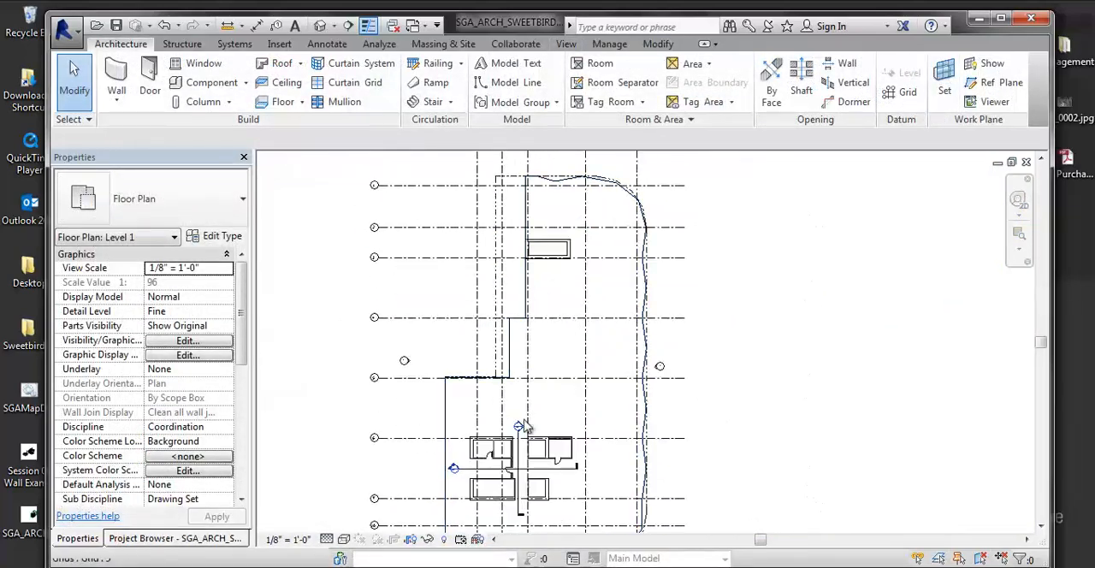
scroll(590, 315, "down", 3)
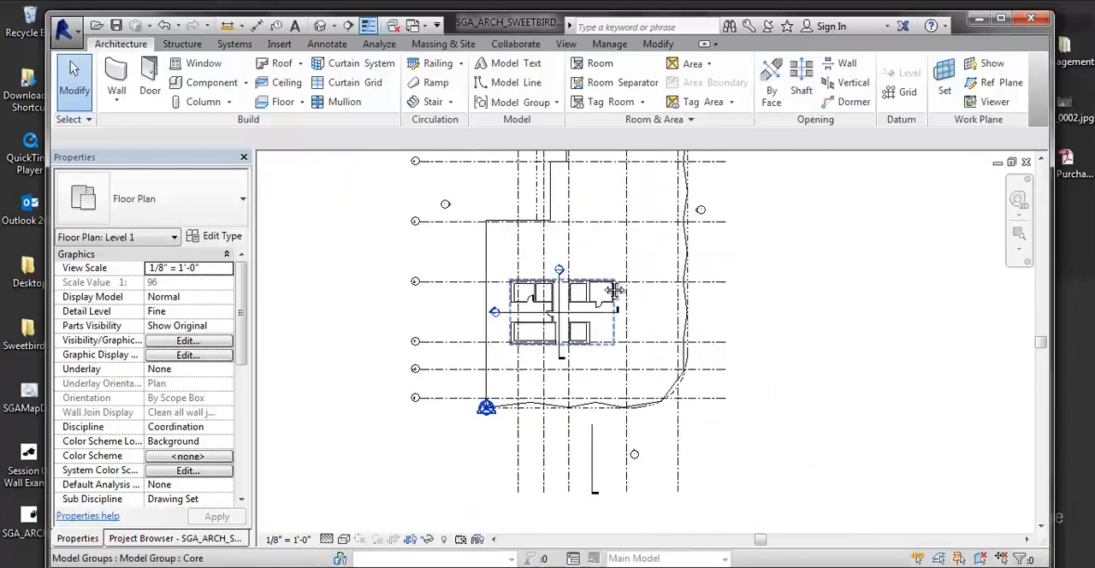
middle_click_drag(615, 290, 595, 412)
scroll(572, 286, "up", 6)
scroll(556, 291, "up", 1)
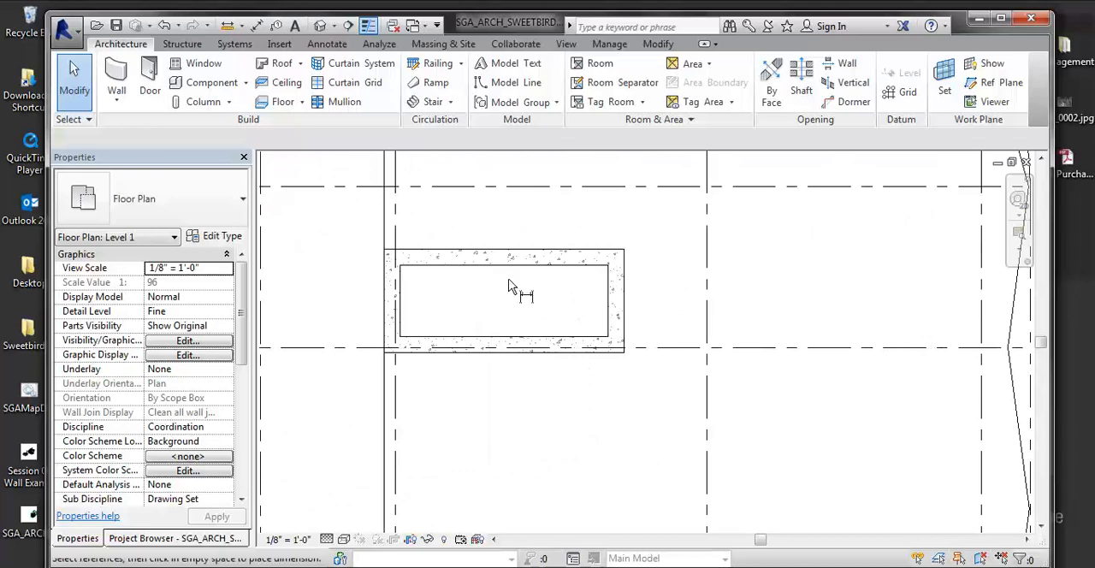
- Measure the clear width of the stair shaft between its long walls' inner faces with an aligned dimension, without placing it
scroll(513, 287, "down", 3)
scroll(508, 282, "up", 3)
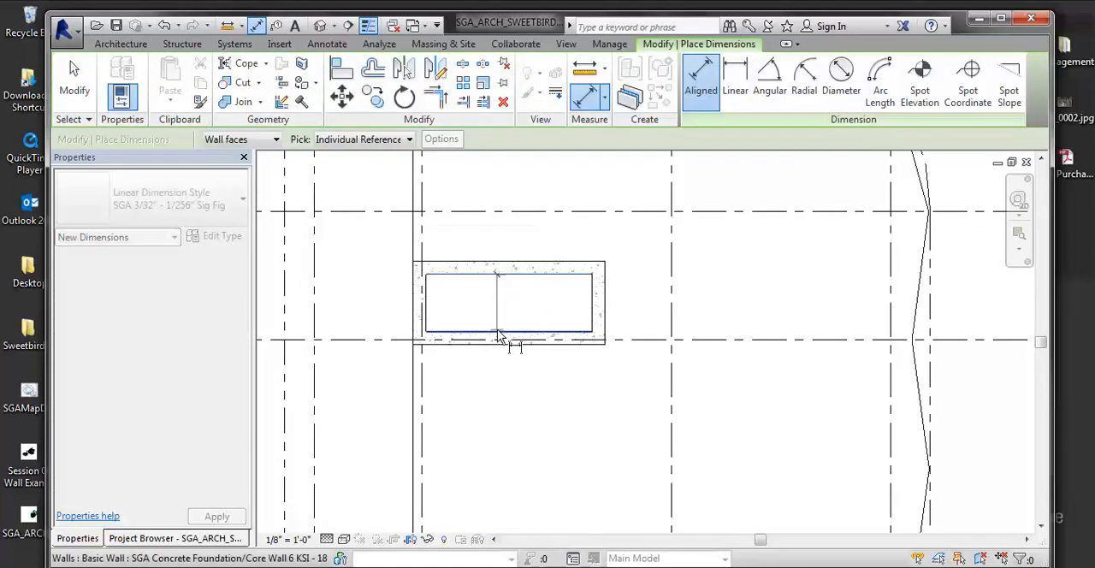
scroll(544, 331, "up", 5)
key("Escape")
key("Escape")
scroll(546, 331, "down", 5)
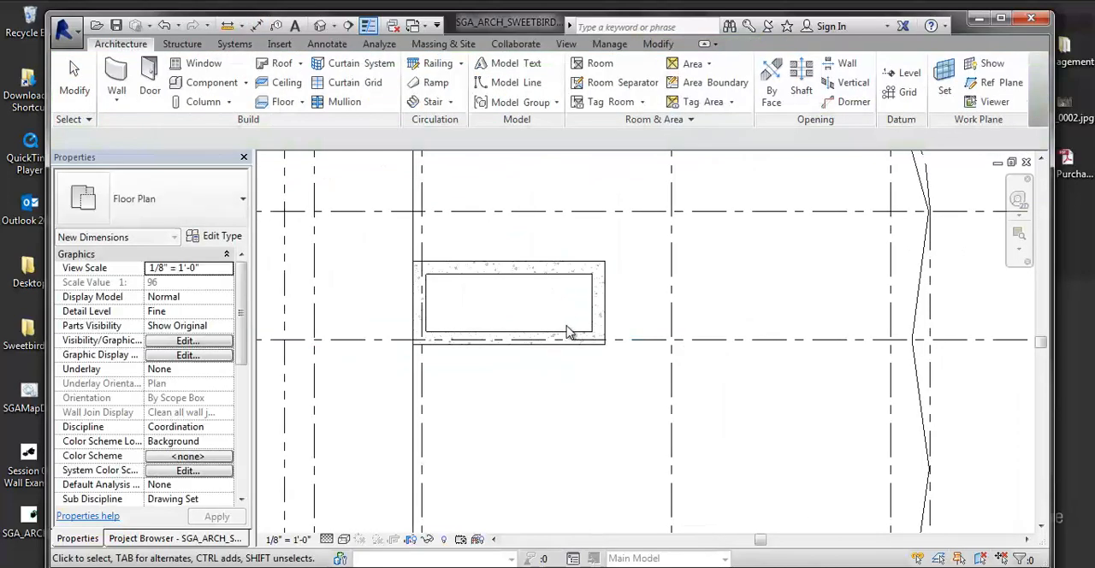
scroll(540, 253, "up", 2)
middle_click_drag(672, 305, 739, 287)
scroll(506, 320, "up", 1)
middle_click_drag(505, 320, 521, 318)
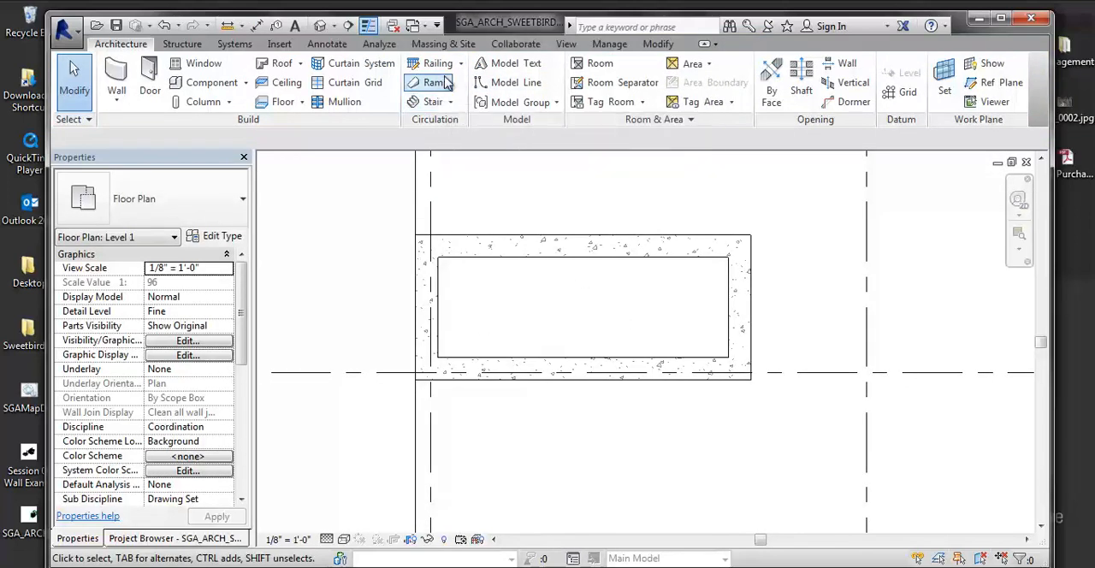
left_click(451, 102)
left_click(449, 157)
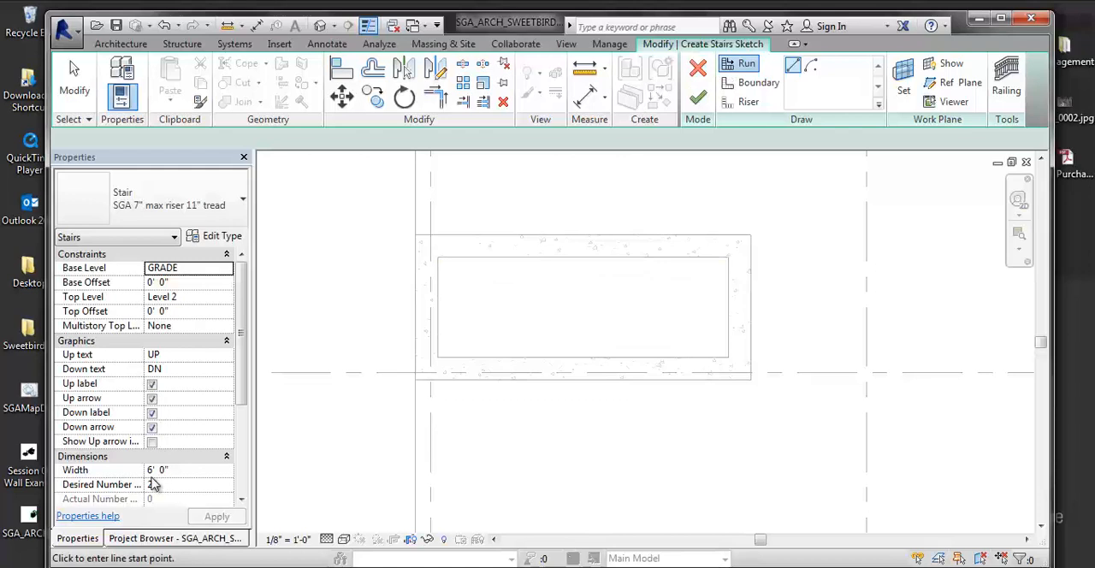
left_click(186, 468)
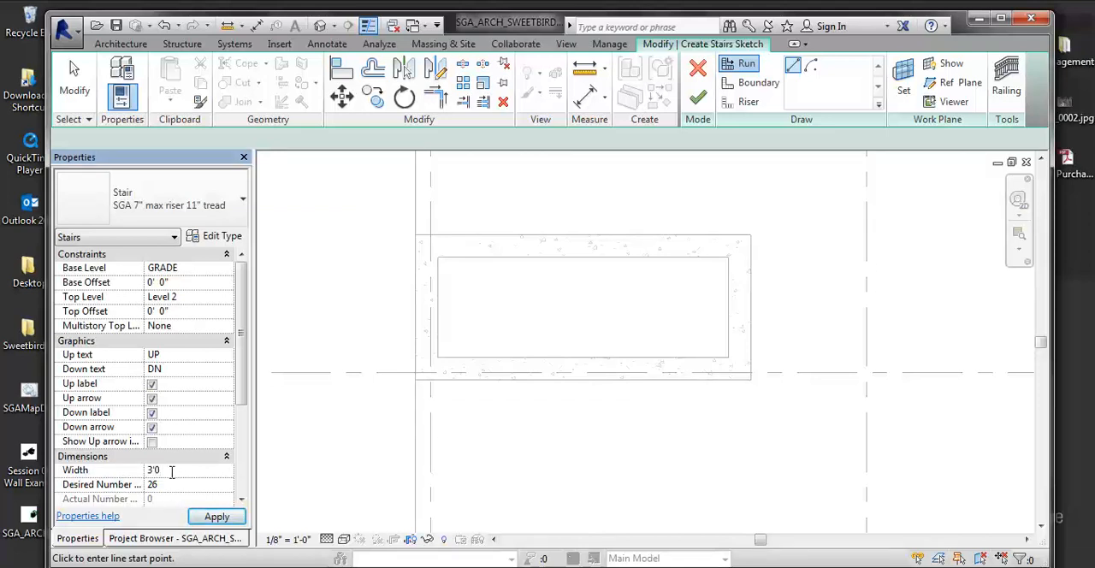
key("Escape")
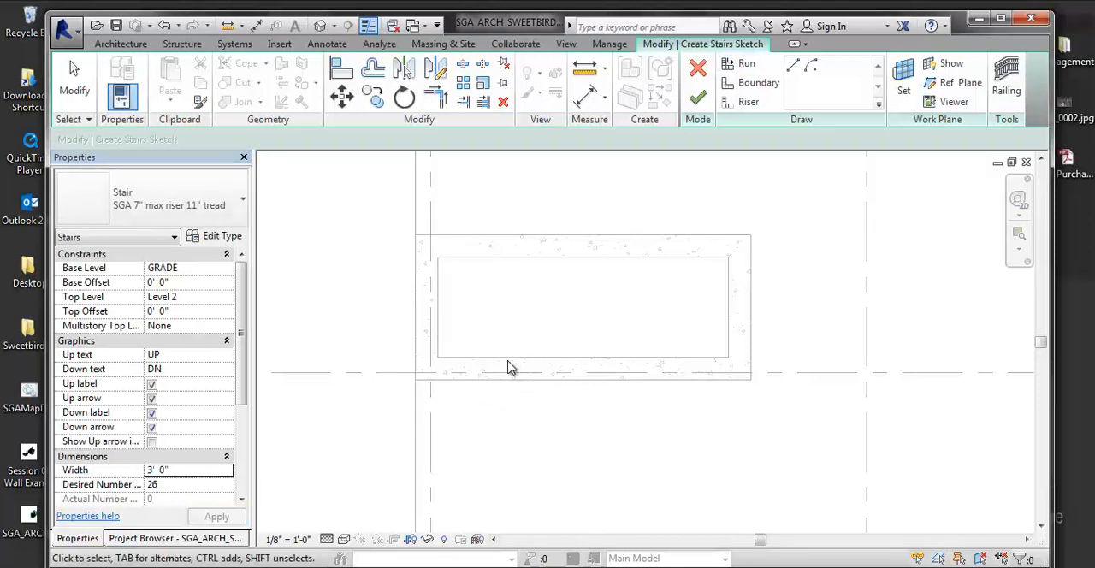
left_click(698, 69)
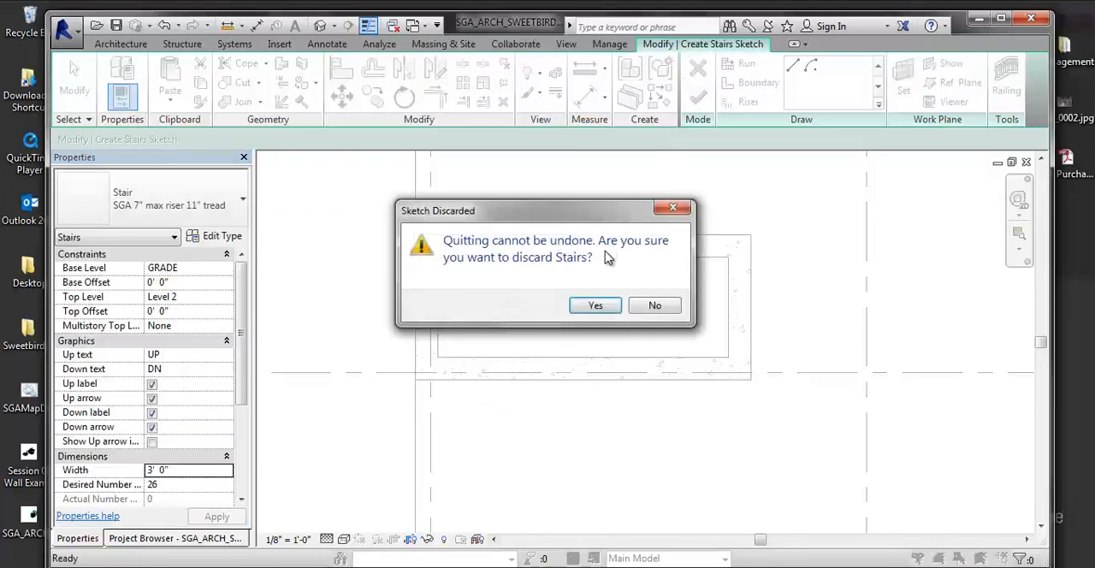
left_click(596, 305)
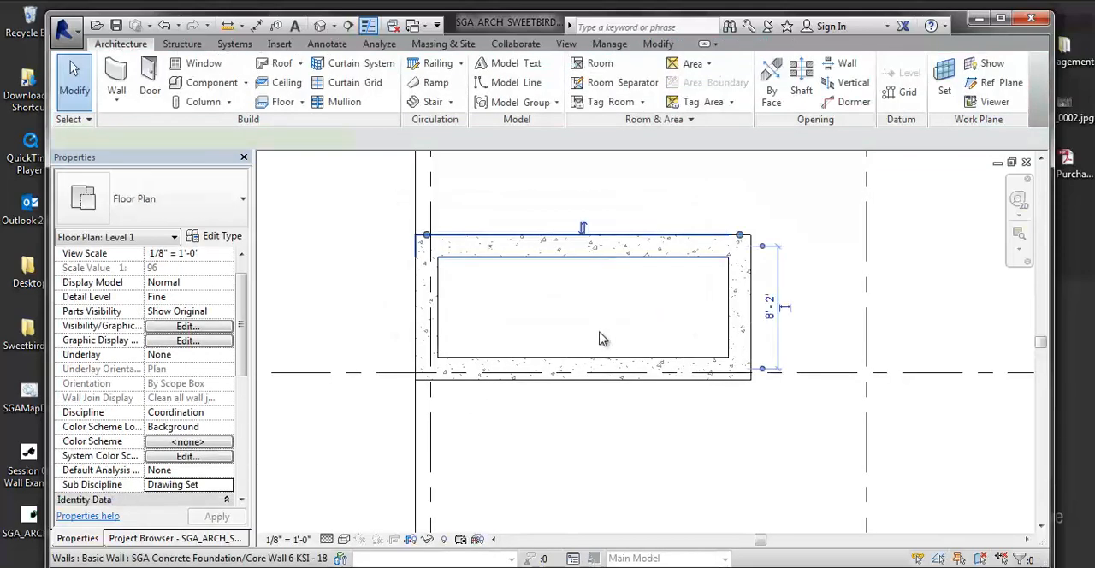
- Change the four concrete walls of the stair shaft to the type SGA Concrete Foundation/Core Wall 6 KSI - 15"
left_click(605, 365)
left_click(603, 362, "ctrl")
left_click(732, 327, "ctrl")
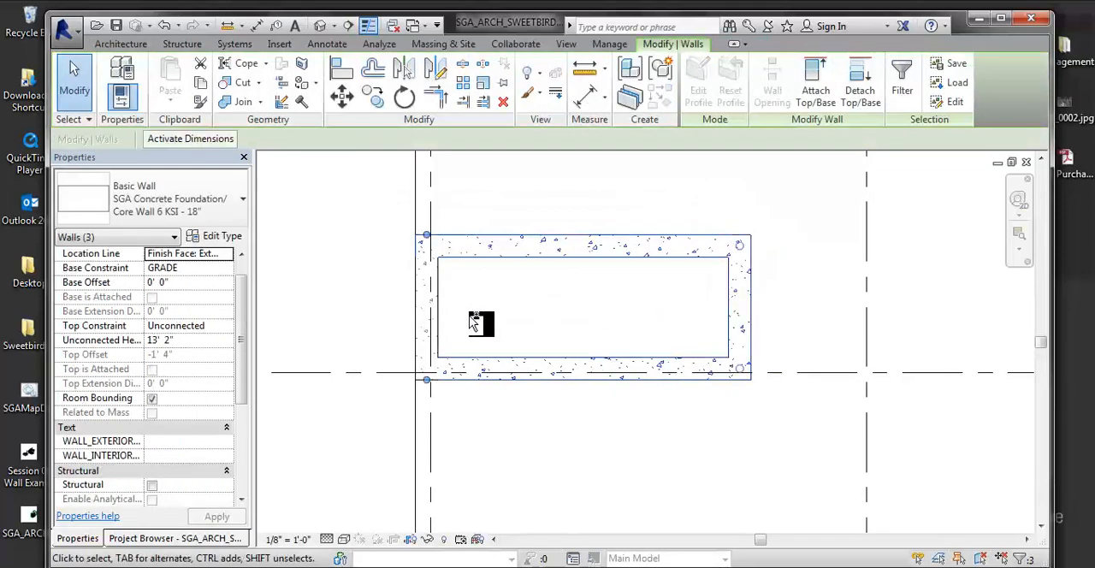
left_click(227, 214)
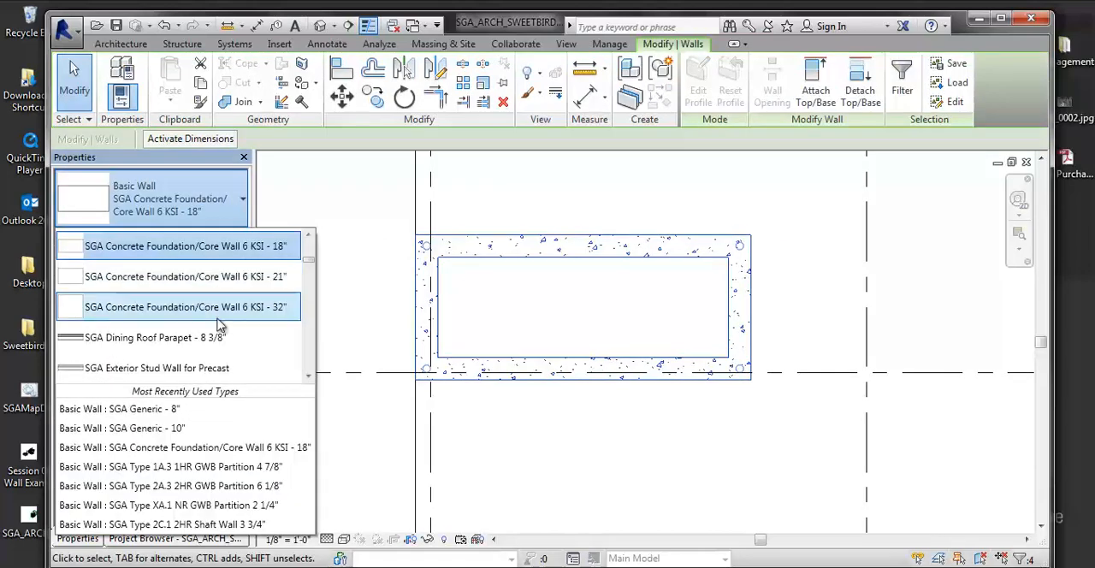
scroll(214, 287, "up", 3)
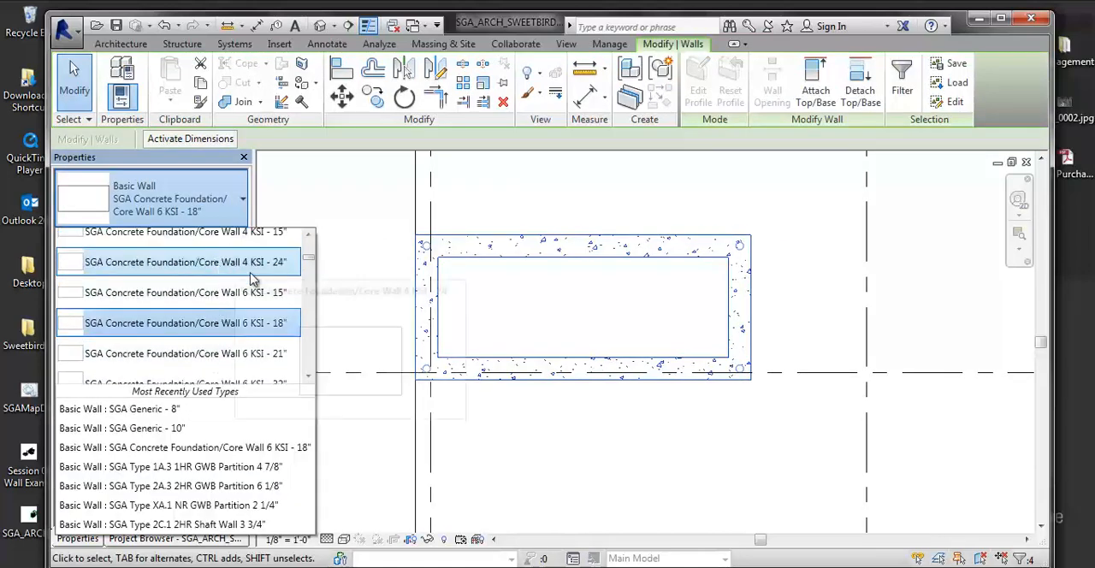
left_click(246, 293)
left_click(632, 311)
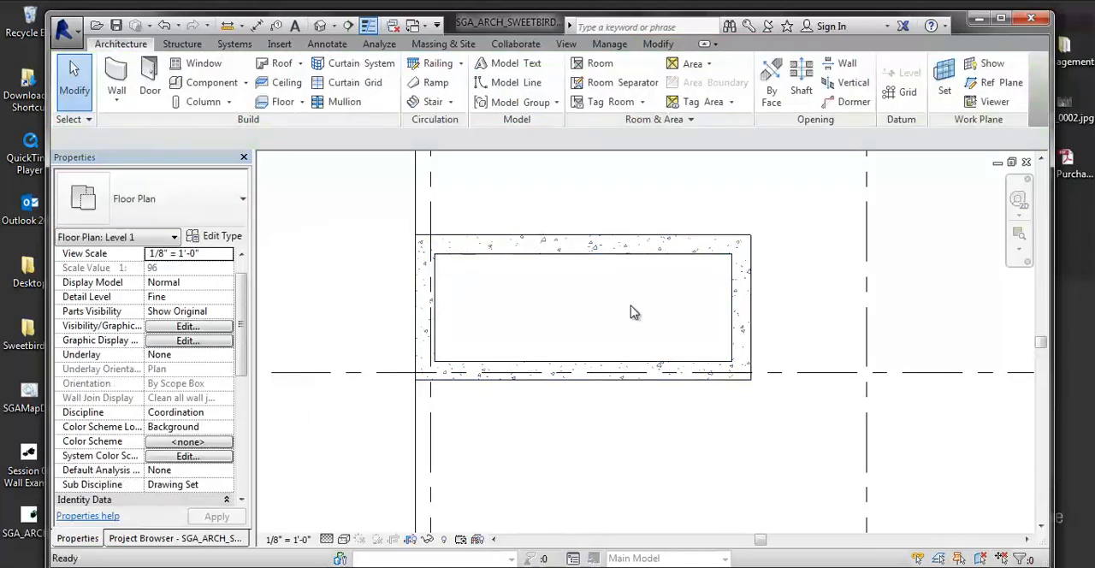
- Check the shaft's clear inner width again with an aligned dimension between the long walls, without placing it
key("d")
key("i")
left_click(609, 255)
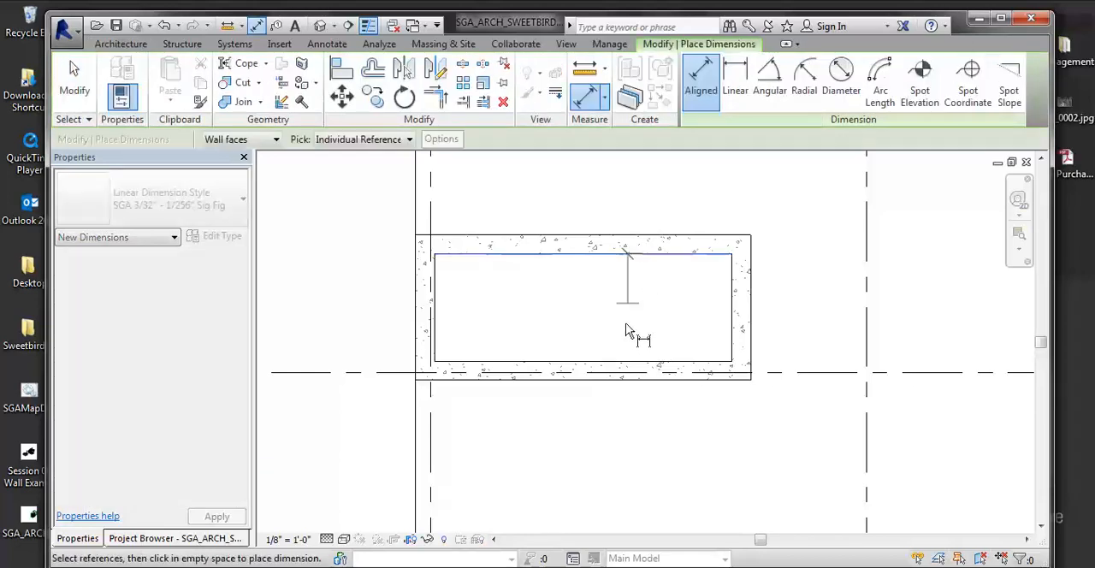
key("Escape")
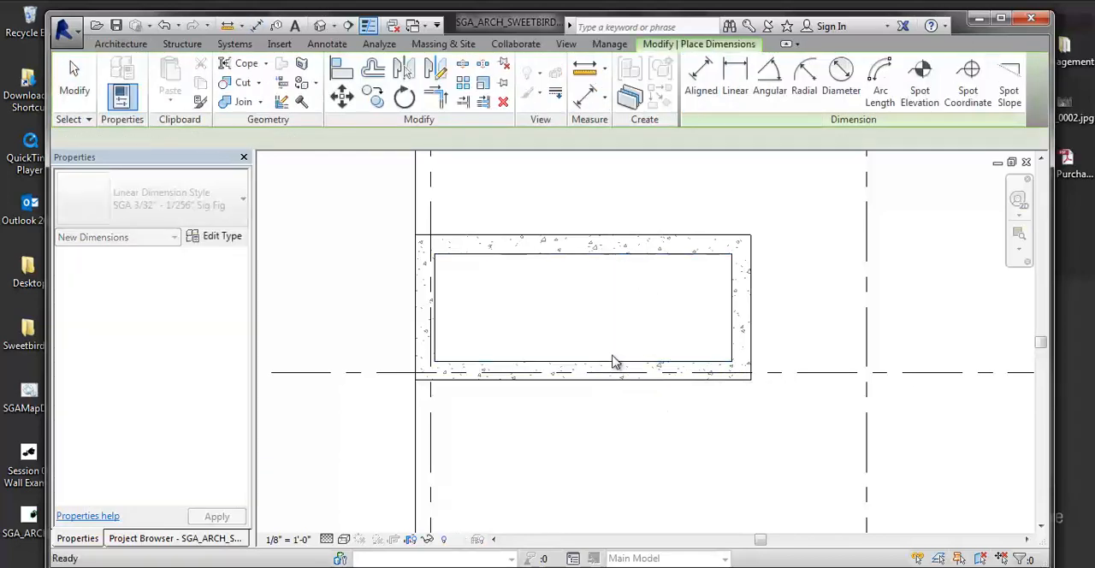
key("Escape")
- Start a stair by sketch in the concrete shaft and set its width to 3' 6"
scroll(643, 301, "down", 1)
scroll(540, 326, "up", 3)
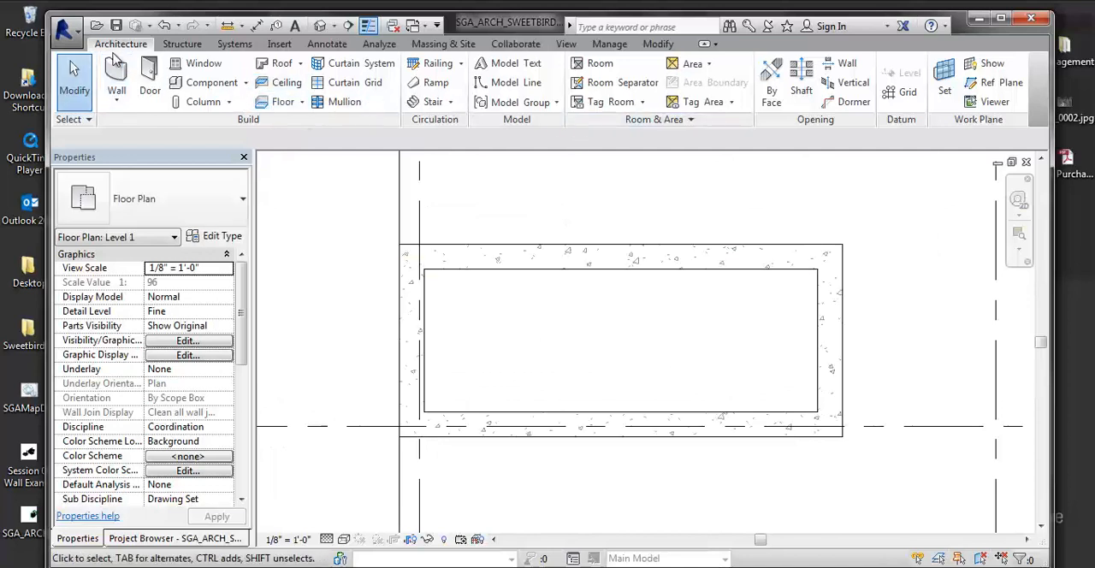
left_click(454, 104)
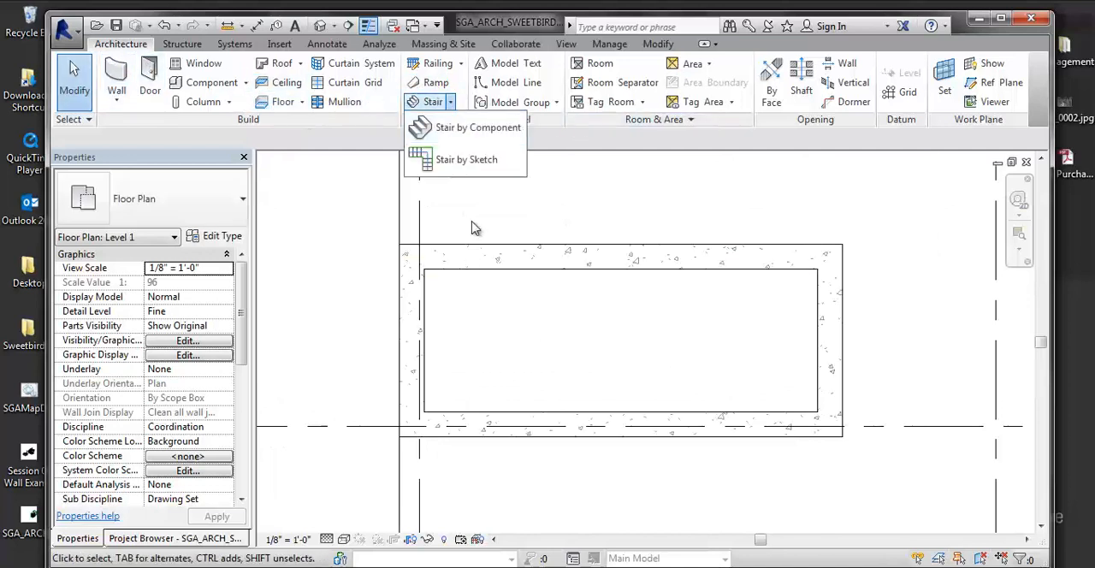
left_click(470, 157)
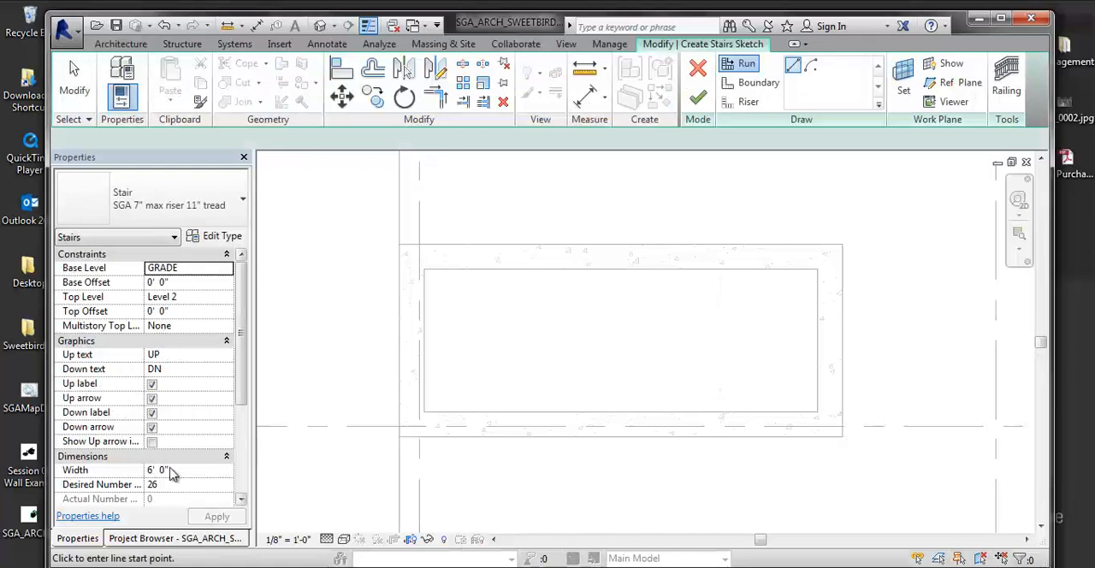
left_click(171, 472)
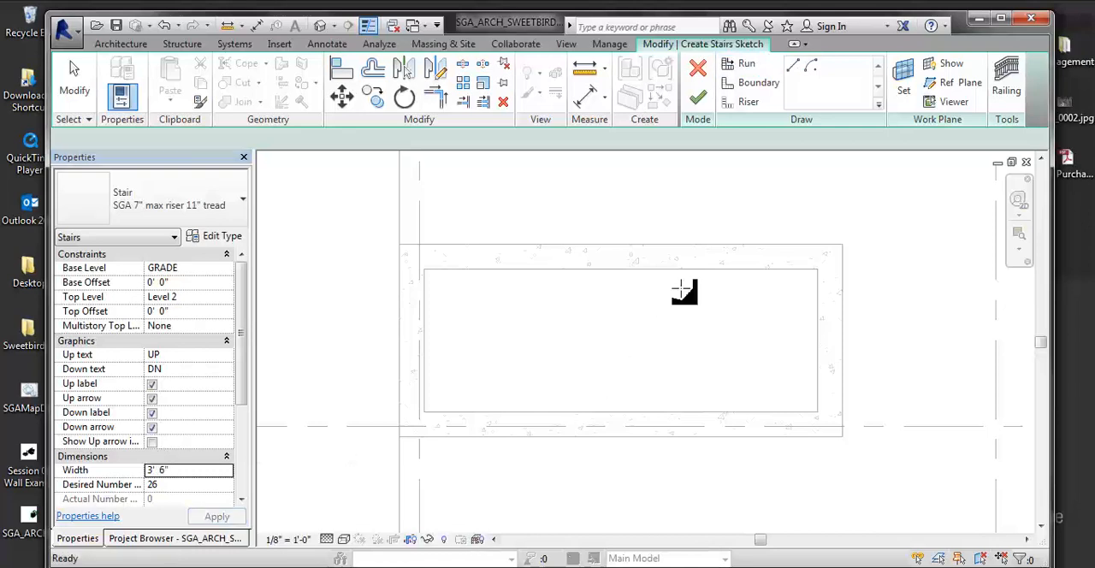
left_click(733, 275)
key("Escape")
key("Escape")
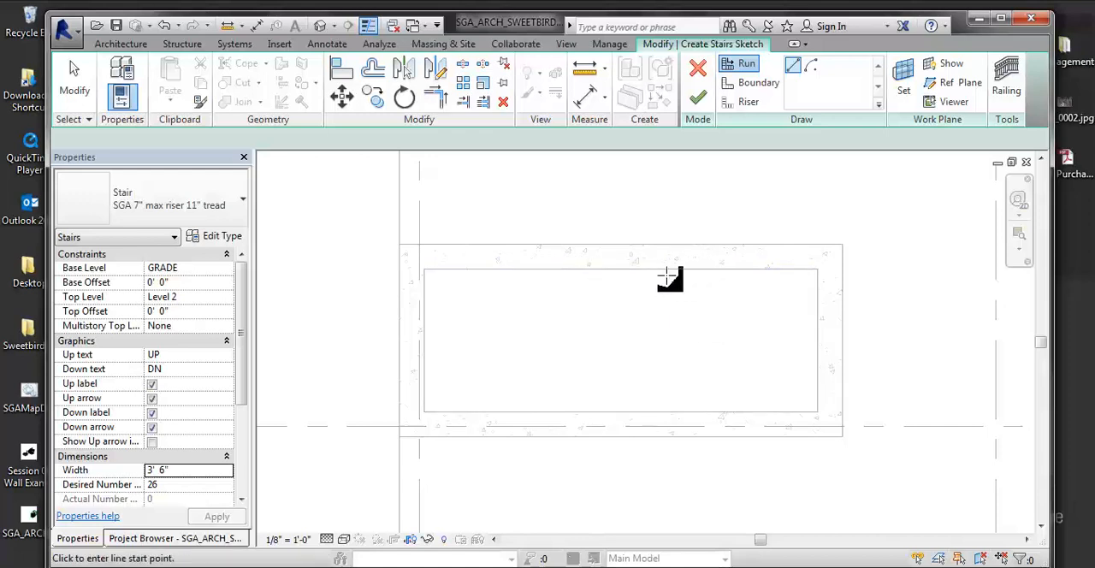
- Draw the first stair run horizontally along the shaft's upper inner wall, 10' - 1" long with 12 risers
left_click(747, 269)
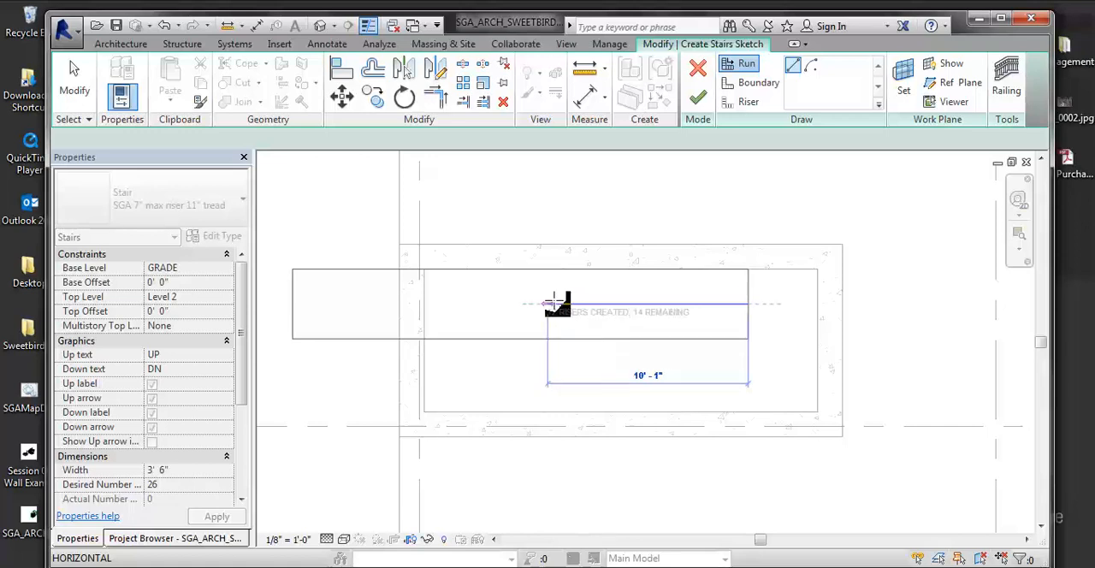
scroll(552, 304, "up", 2)
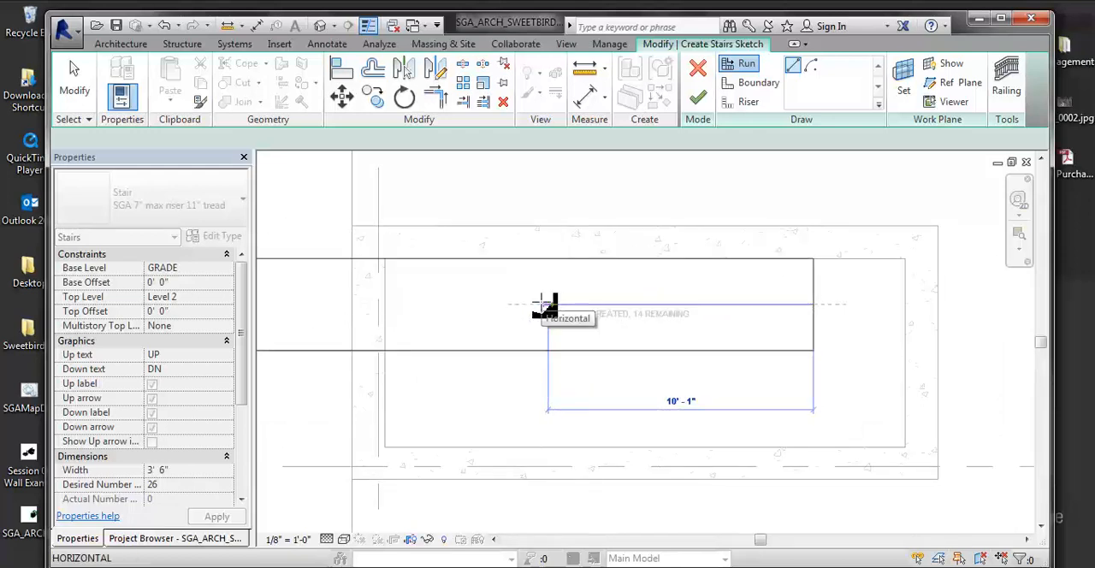
left_click(544, 305)
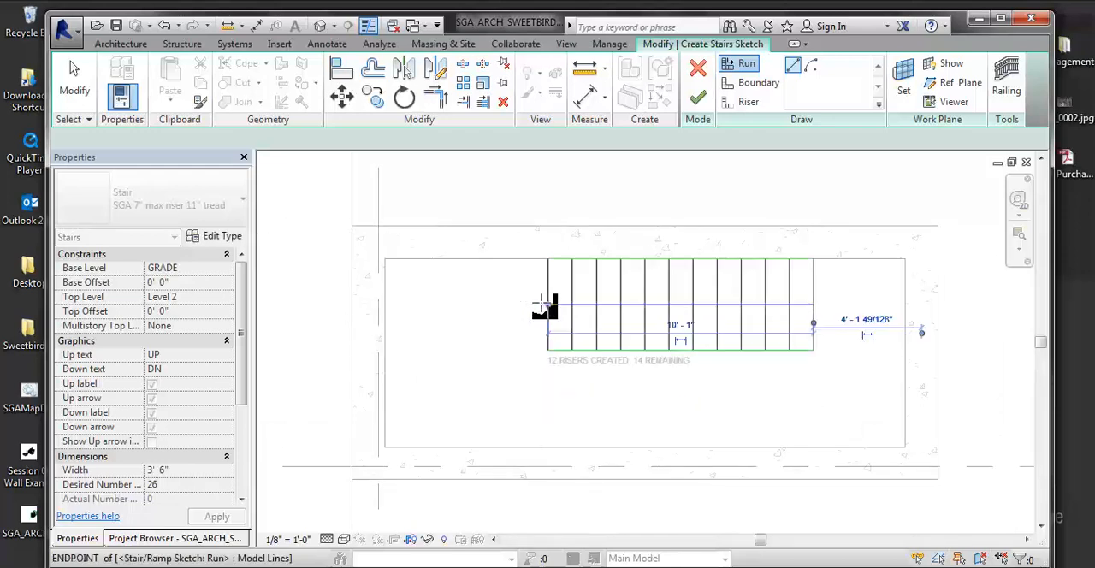
- Draw the second stair run horizontally along the shaft's lower inner wall, 10' - 1" long with 12 risers
left_click(520, 400)
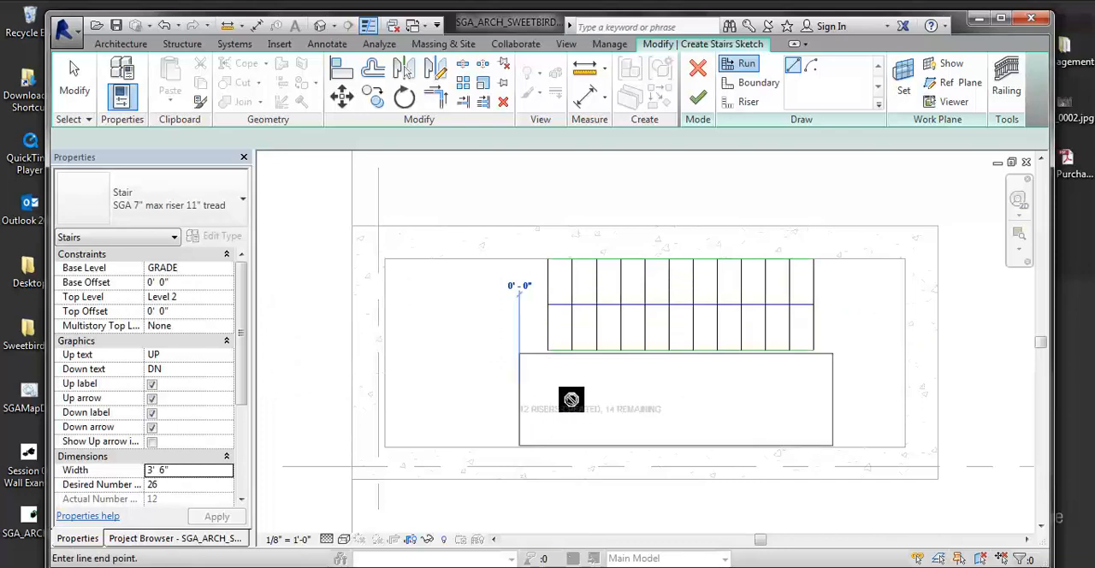
left_click(783, 401)
scroll(641, 345, "up", 3)
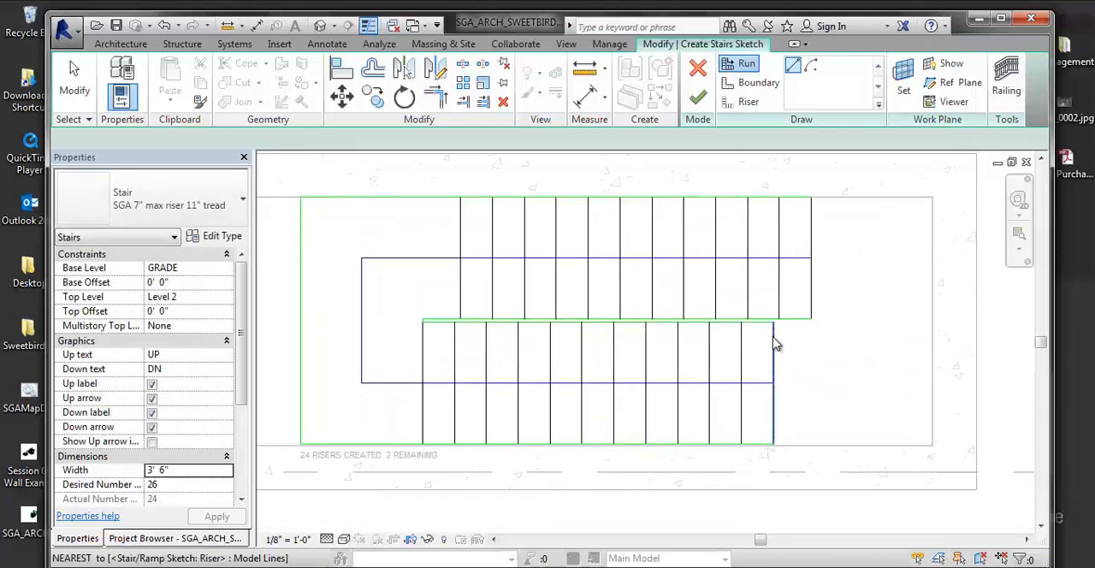
key("Escape")
- Move the lower run's risers horizontally to line up with the upper run's risers, deleting the line that becomes too short
left_click_drag(810, 342, 414, 355)
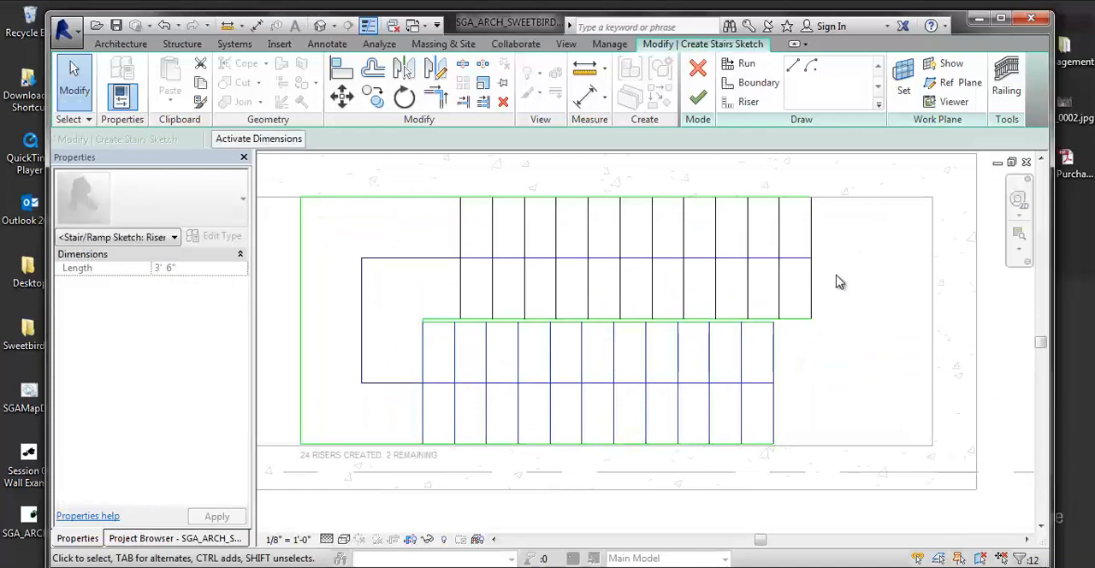
key("v")
scroll(787, 333, "up", 3)
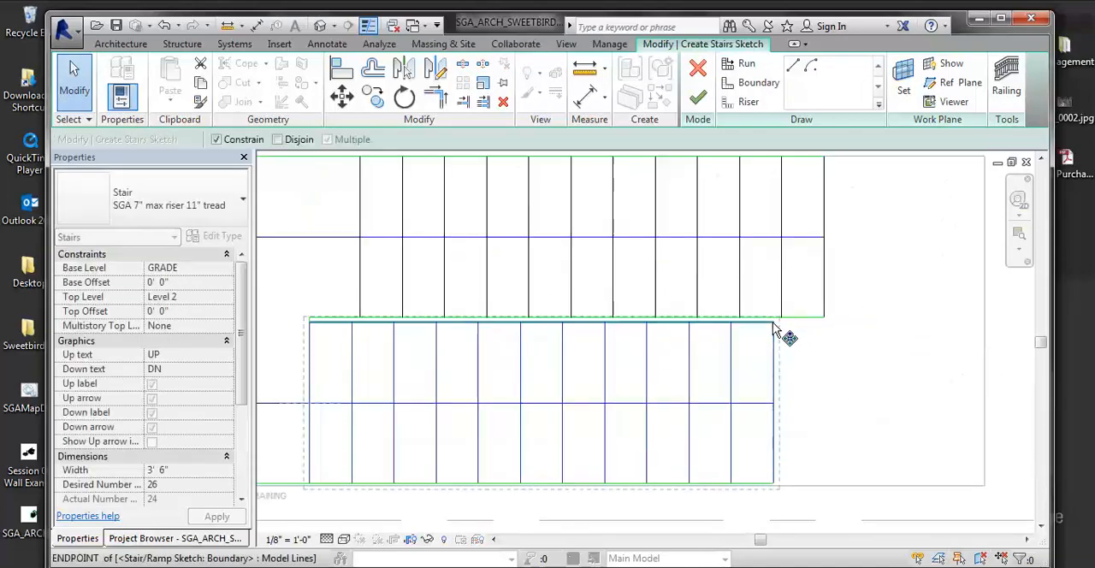
left_click(774, 318)
left_click(831, 318)
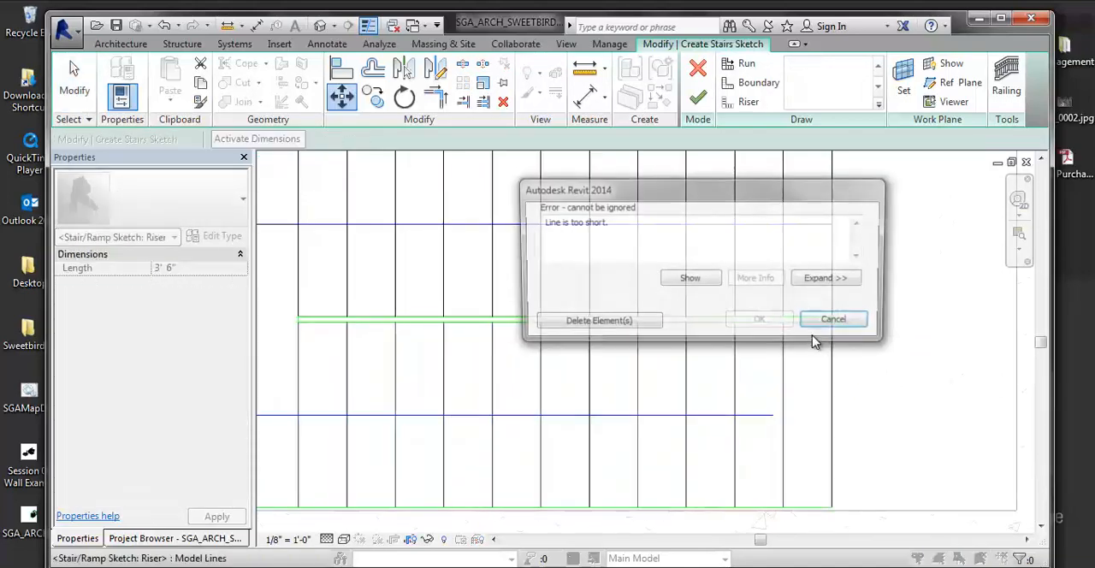
left_click(594, 320)
middle_click_drag(746, 316, 912, 296)
scroll(912, 296, "down", 1)
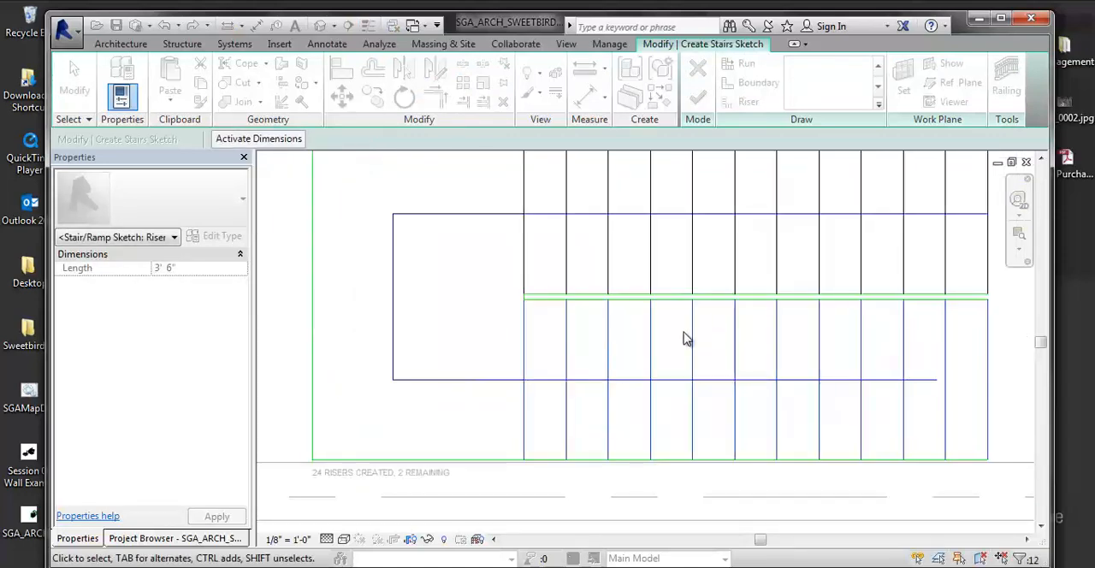
- Try removing the end riser of the upper run, and undo the removal
middle_click_drag(584, 344, 548, 349)
mouse_move(869, 360)
middle_mouse_down()
mouse_move(645, 367)
mouse_move(701, 348)
mouse_move(758, 287)
mouse_move(796, 293)
middle_mouse_up()
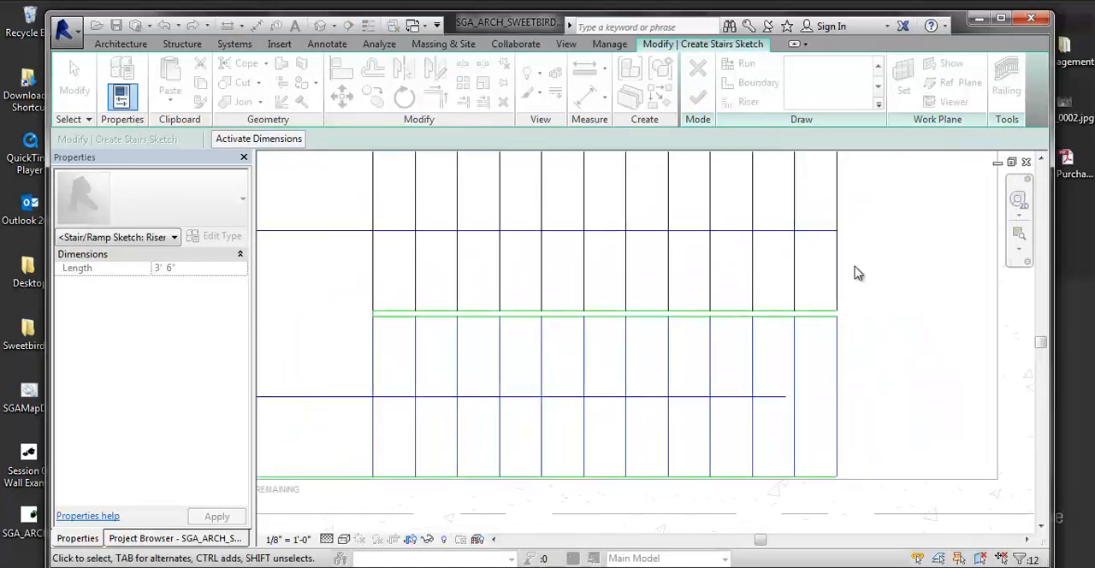
left_click_drag(821, 280, 818, 283)
left_click(881, 258)
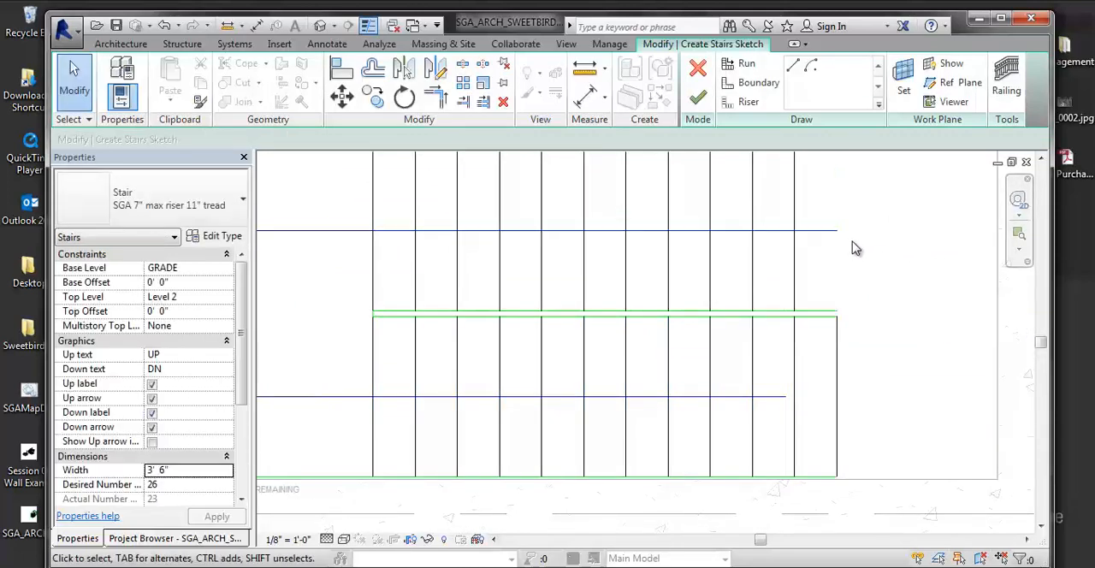
key("ctrl+z")
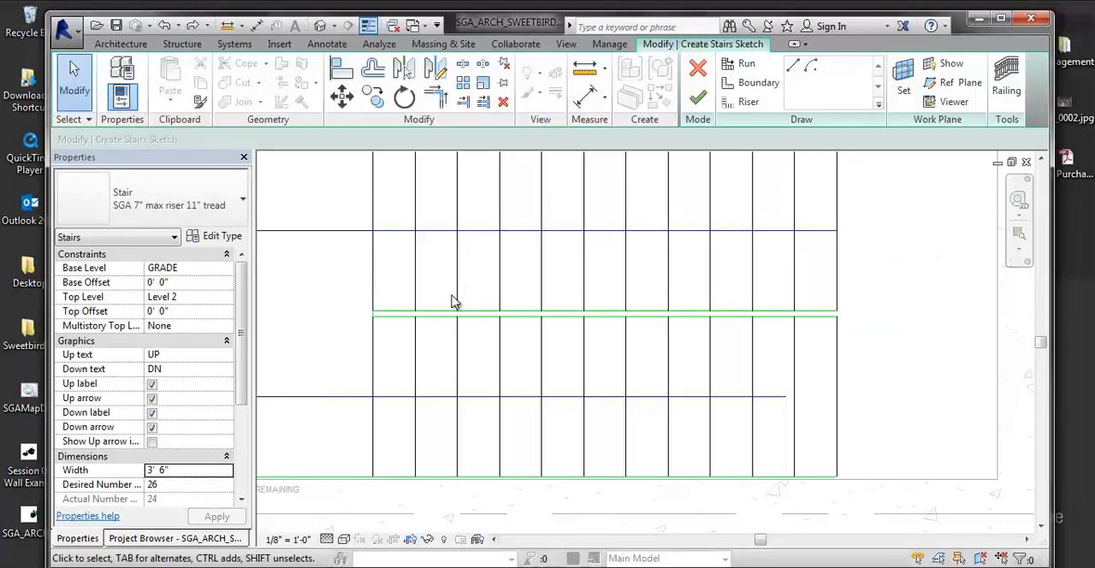
- Move the whole stair sketch horizontally so the landing edge meets the shaft's inner end wall
middle_click_drag(523, 241, 592, 246)
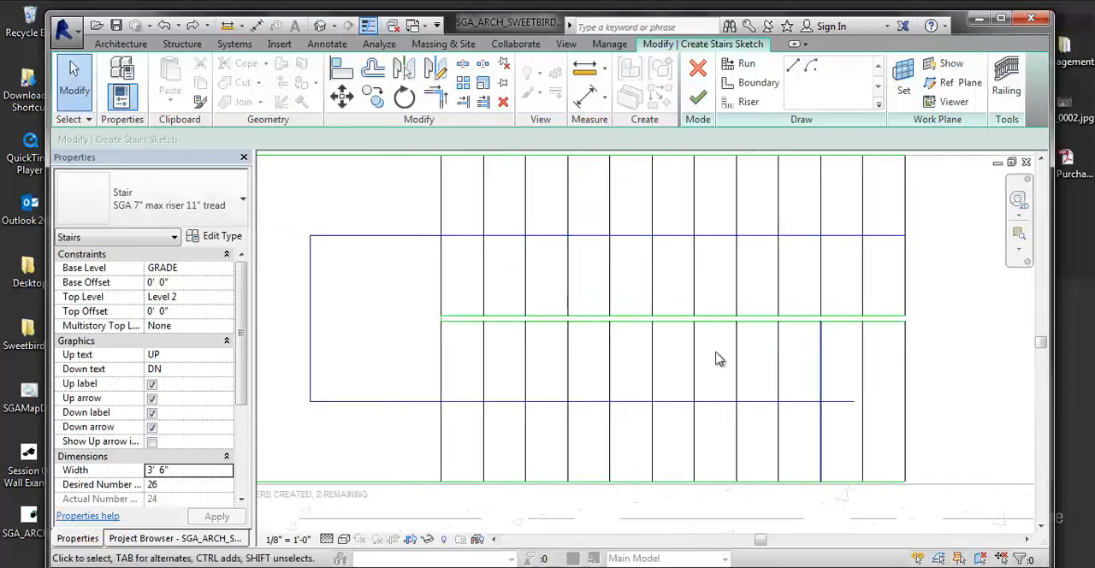
scroll(494, 380, "down", 3)
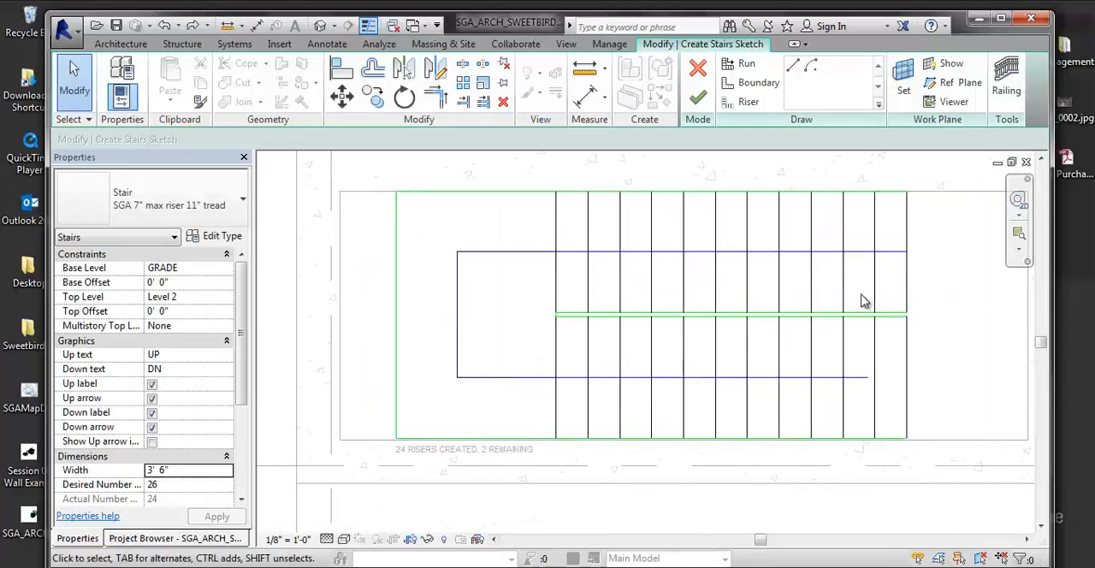
scroll(732, 284, "down", 1)
mouse_move(834, 243)
left_mouse_down()
mouse_move(440, 359)
mouse_move(356, 362)
left_mouse_up()
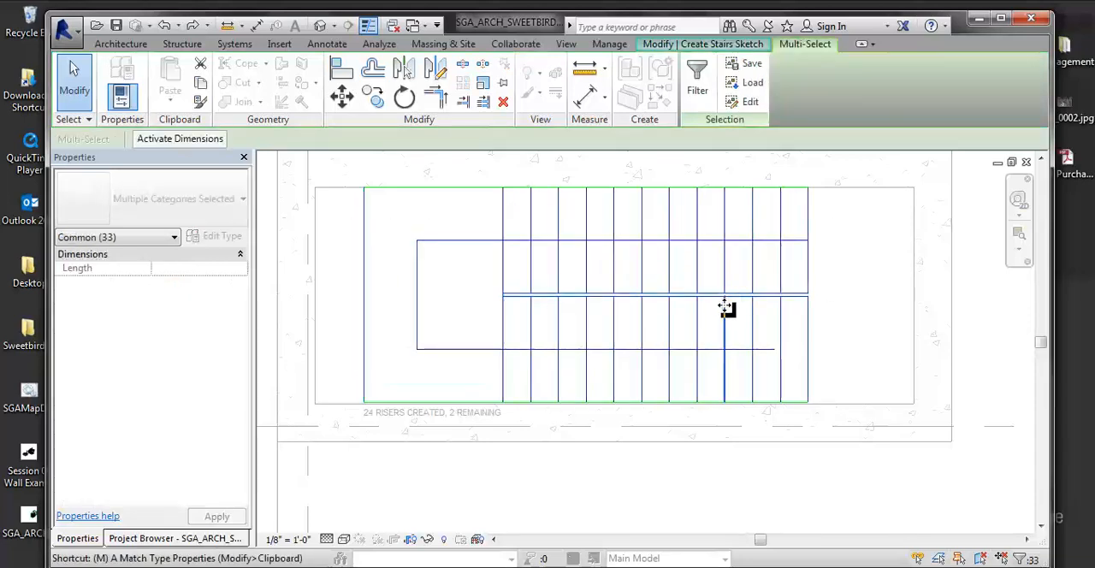
key("v")
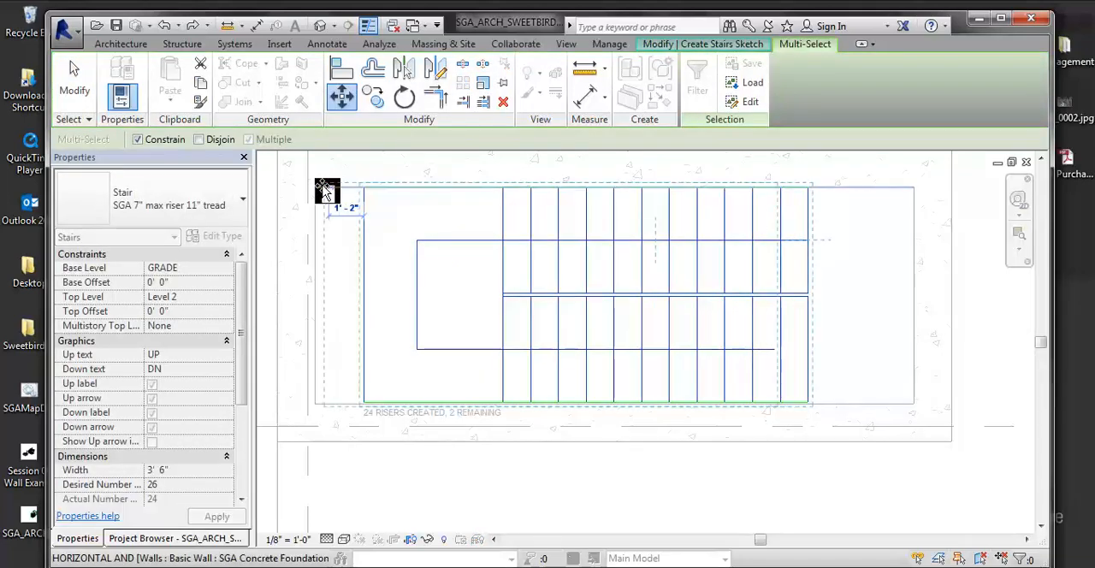
left_click(315, 187)
middle_click_drag(524, 224, 613, 215)
scroll(917, 265, "up", 1)
middle_click_drag(859, 278, 849, 285)
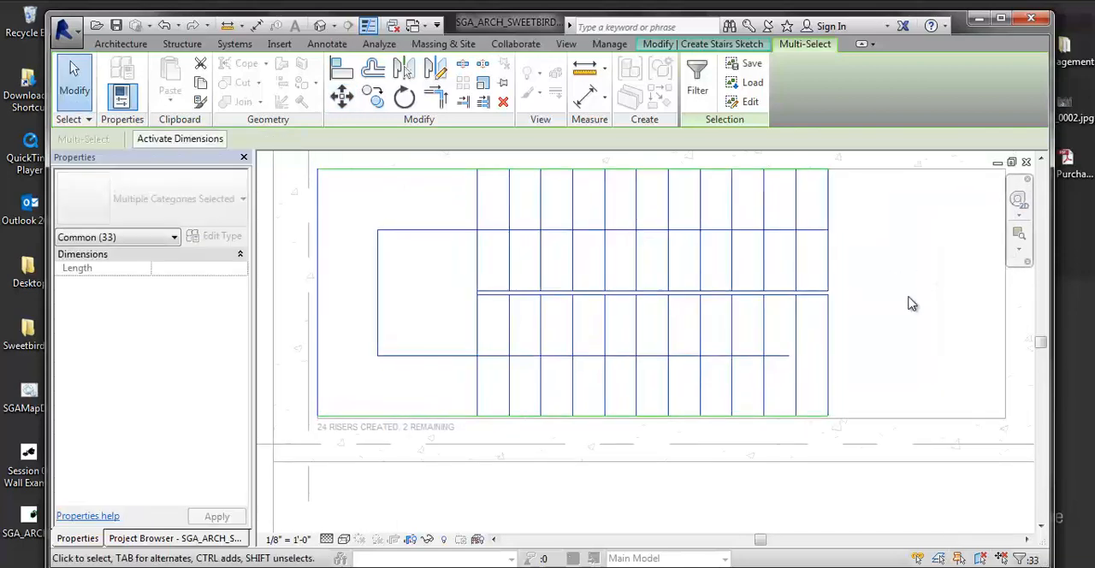
- Shorten the lower run line from its free end back to one 0' - 11" tread beside the landing
scroll(834, 286, "down", 2)
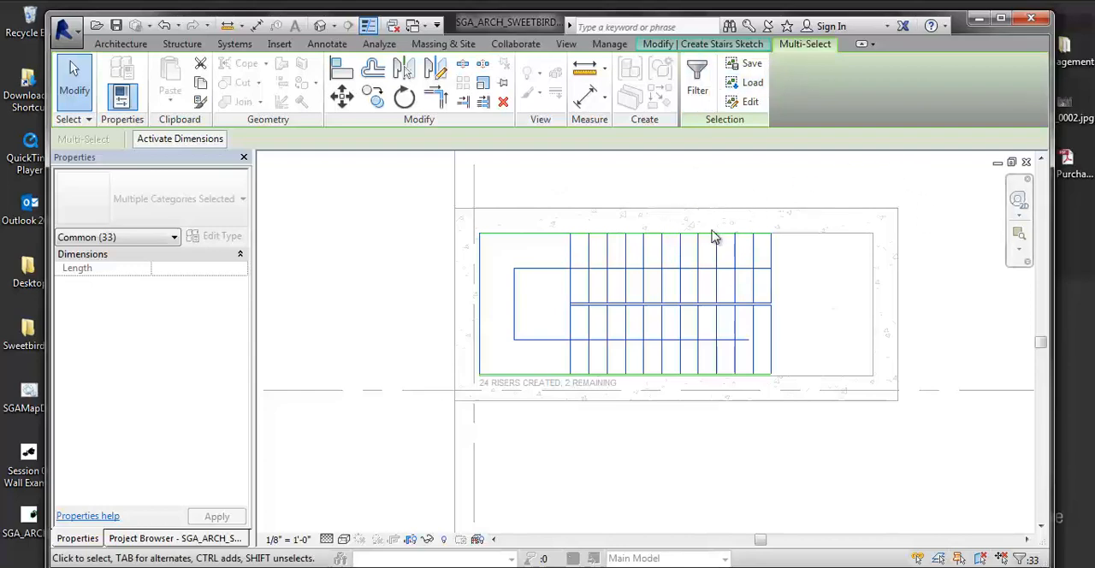
scroll(744, 360, "up", 3)
left_click(770, 381)
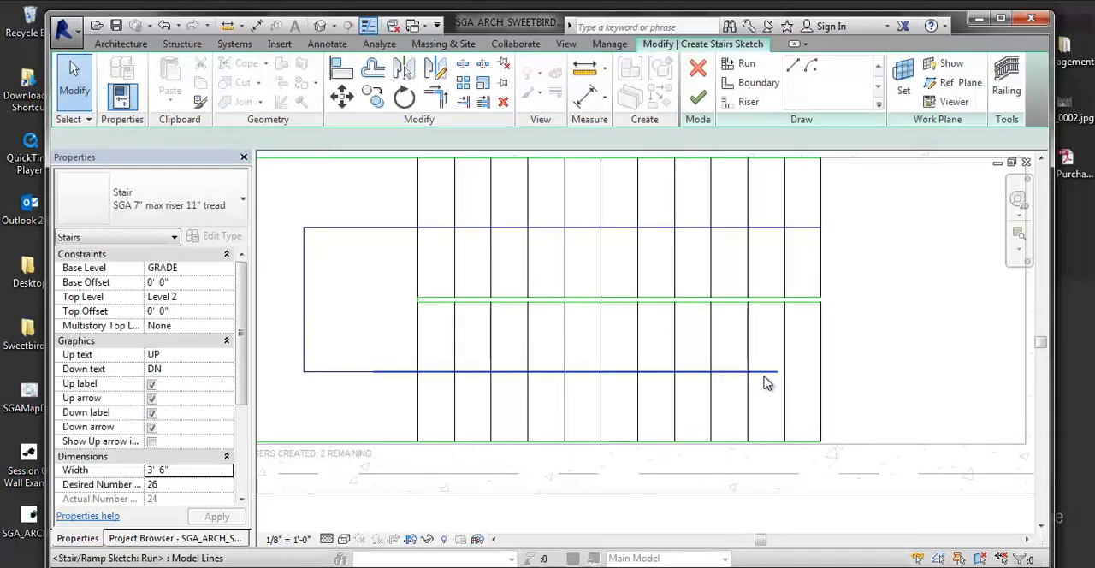
mouse_move(775, 376)
left_mouse_down()
mouse_move(795, 371)
mouse_move(389, 371)
left_mouse_up()
scroll(513, 342, "up", 4)
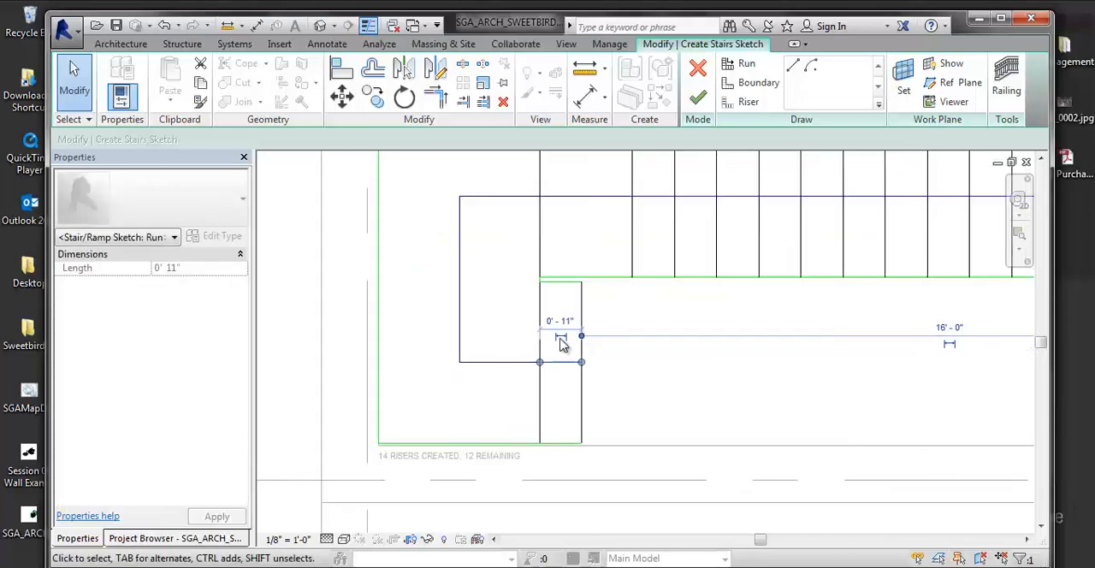
- Delete the lower run's outer riser and shorten its remaining run line back to the landing edge
left_click(613, 287)
key("Delete")
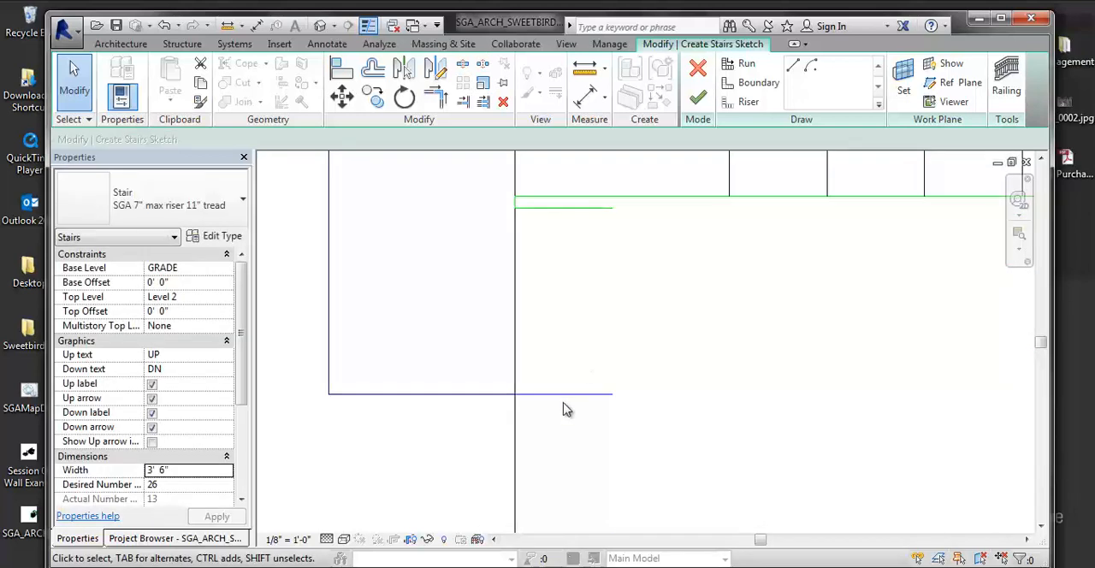
left_click(575, 395)
mouse_move(613, 394)
left_mouse_down()
mouse_move(519, 396)
mouse_move(502, 384)
left_mouse_up()
scroll(518, 398, "up", 3)
scroll(472, 354, "down", 5)
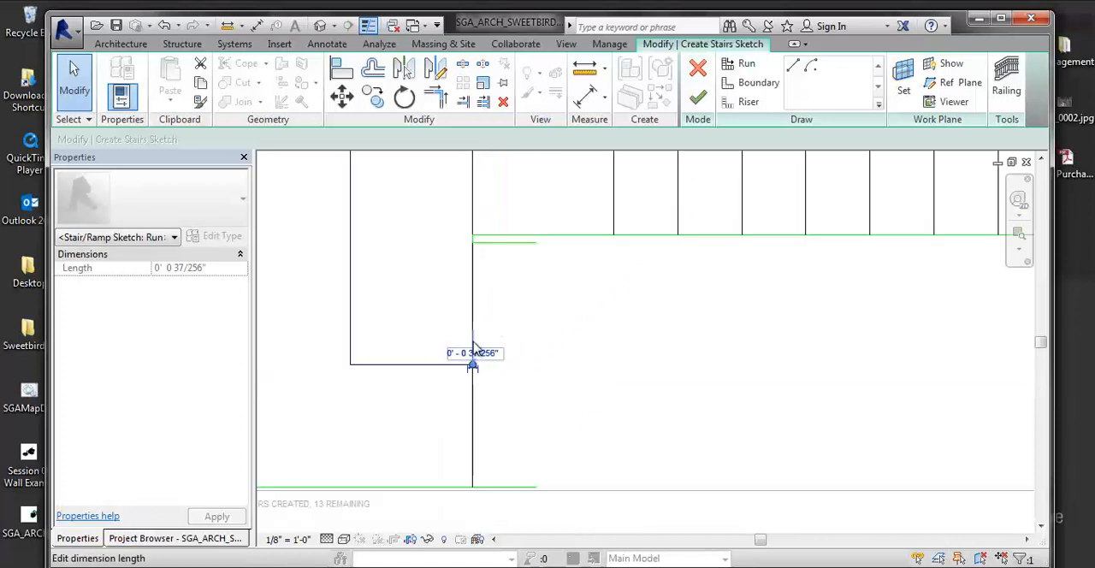
- Finish the stair sketch, dismiss the warnings and deselect the stair
left_click(698, 104)
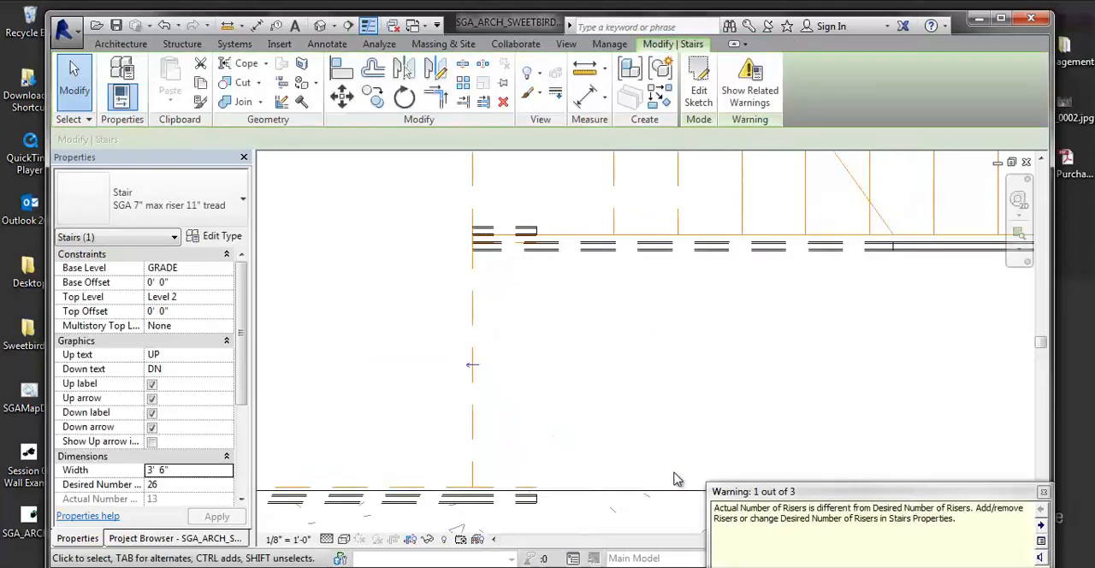
left_click(1042, 494)
left_click(655, 334)
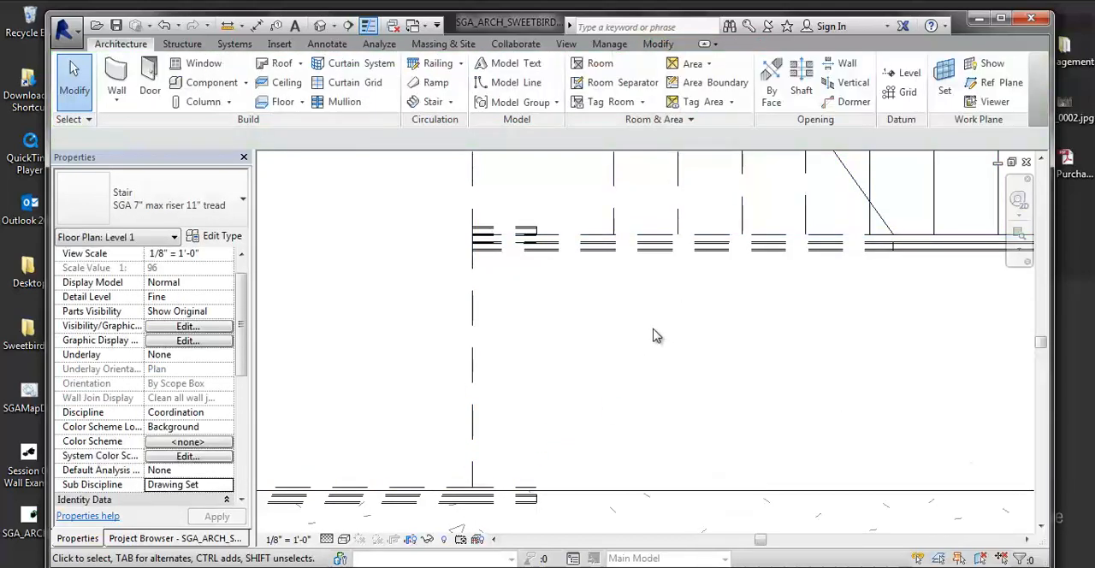
- Examine the railings along the shaft walls and the inner side of the stair in plan
scroll(651, 368, "down", 4)
scroll(584, 267, "up", 2)
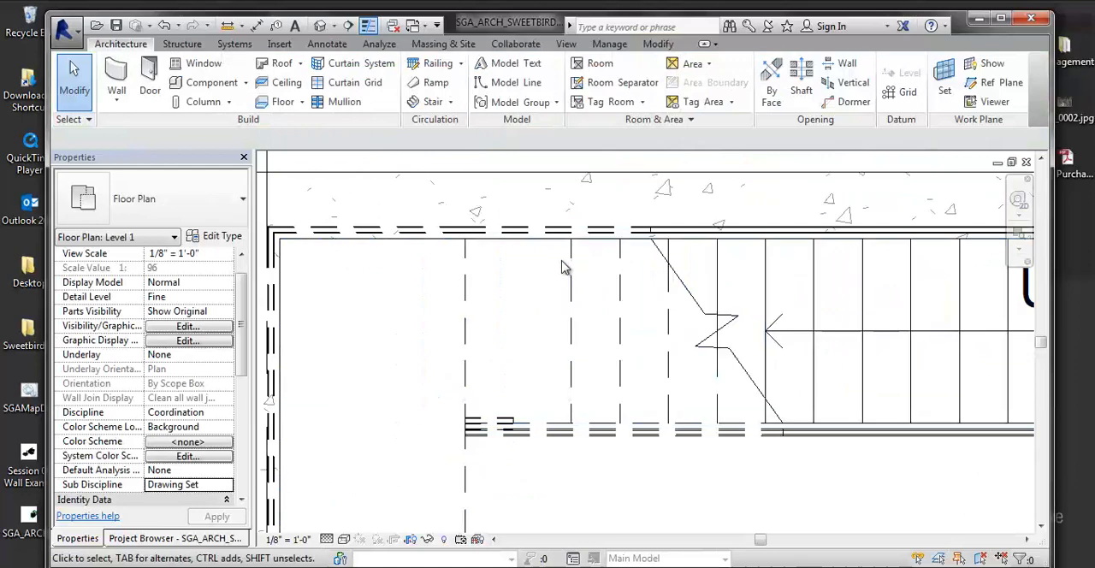
left_click(483, 237)
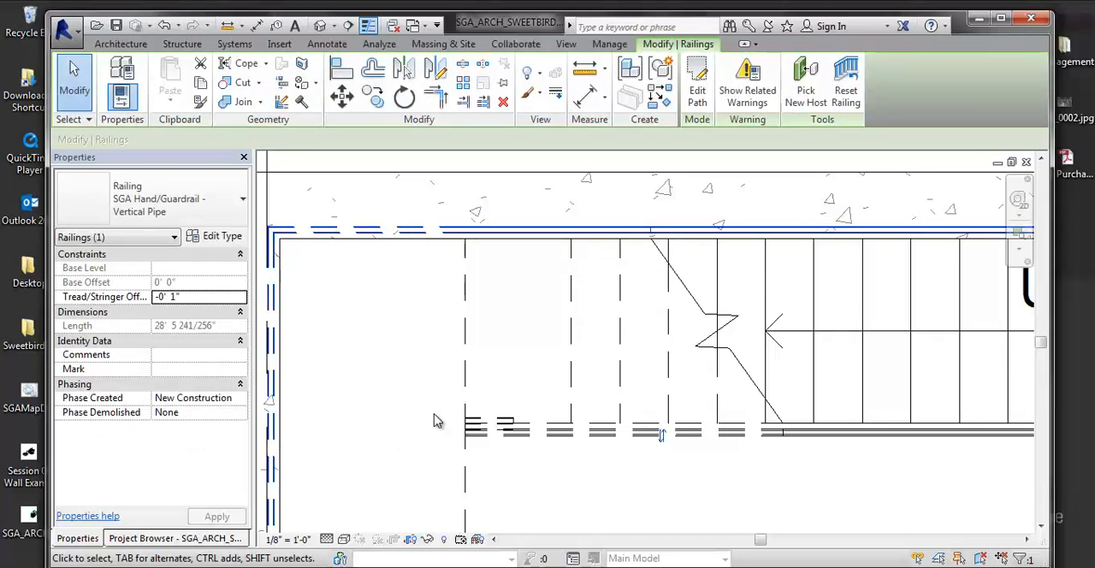
scroll(550, 318, "down", 2)
middle_click_drag(590, 327, 485, 280)
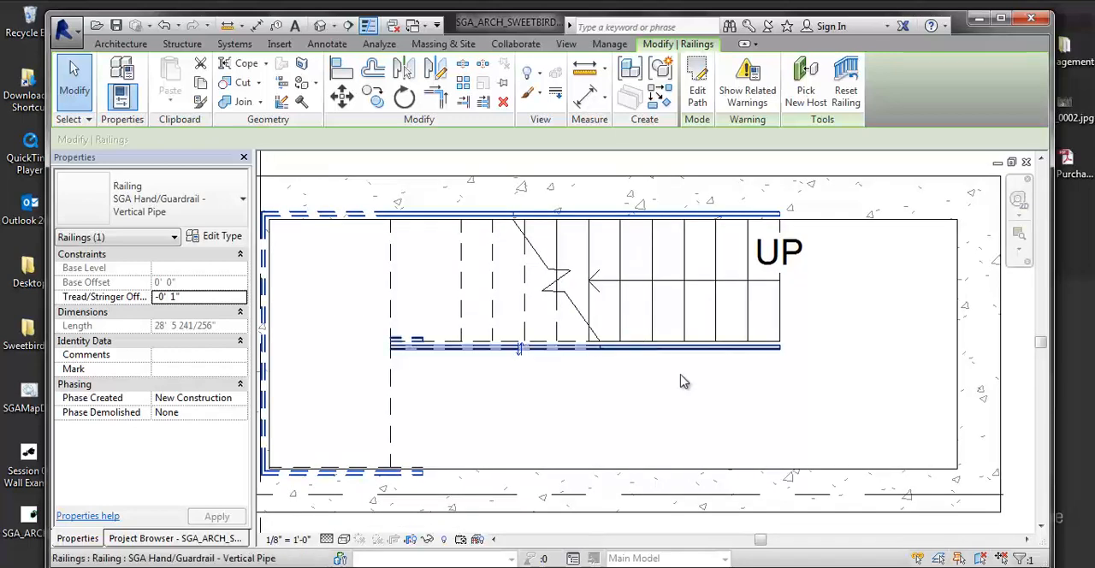
left_click(846, 347)
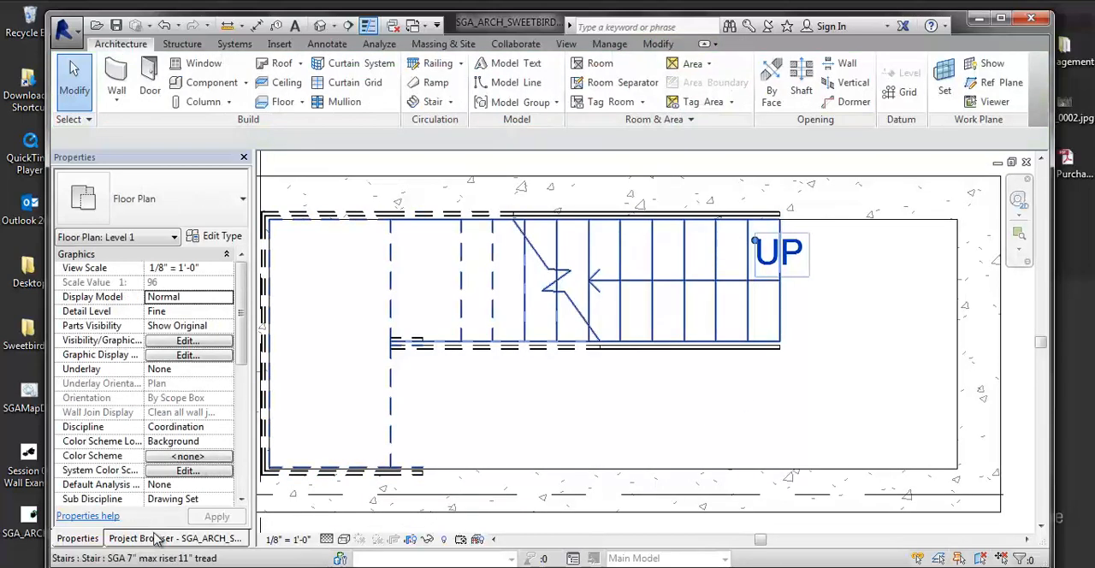
- Open the default 3D view and orient it to Floor Plan: Level 1
left_click(153, 538)
left_click(320, 25)
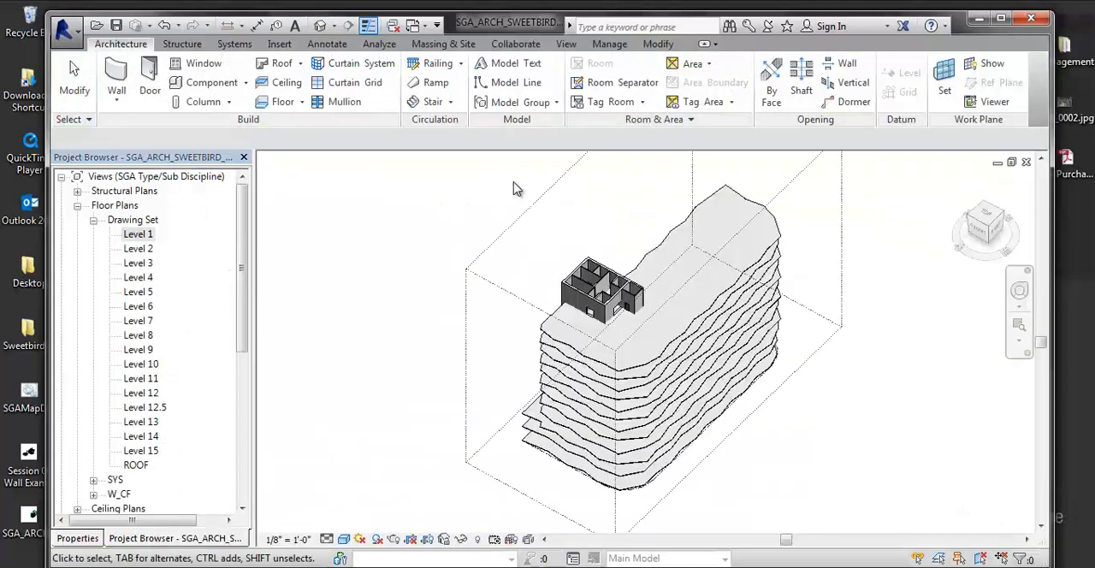
left_click(1025, 251)
mouse_move(948, 416)
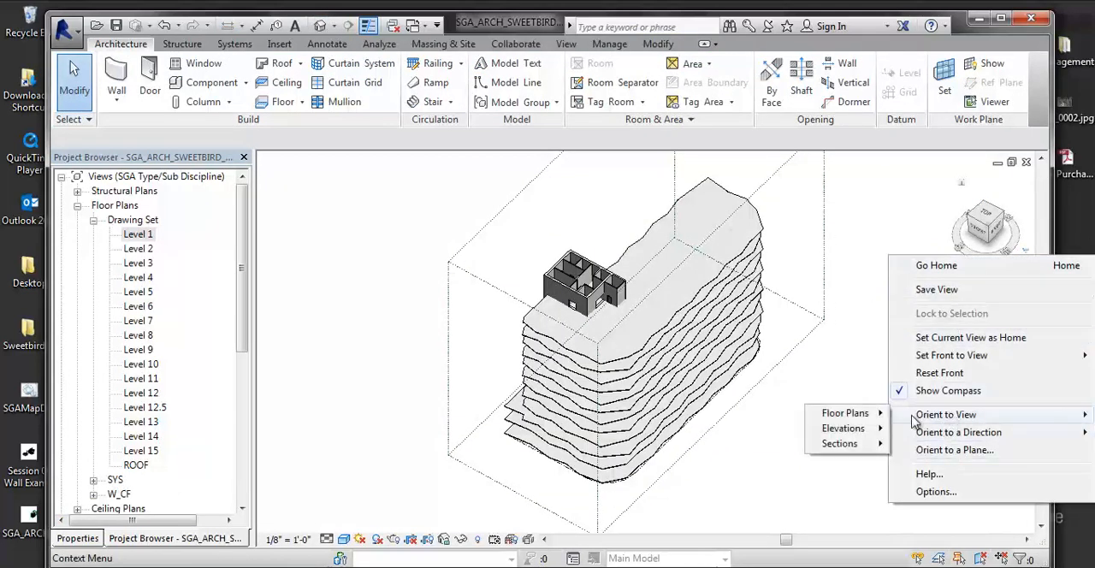
mouse_move(882, 414)
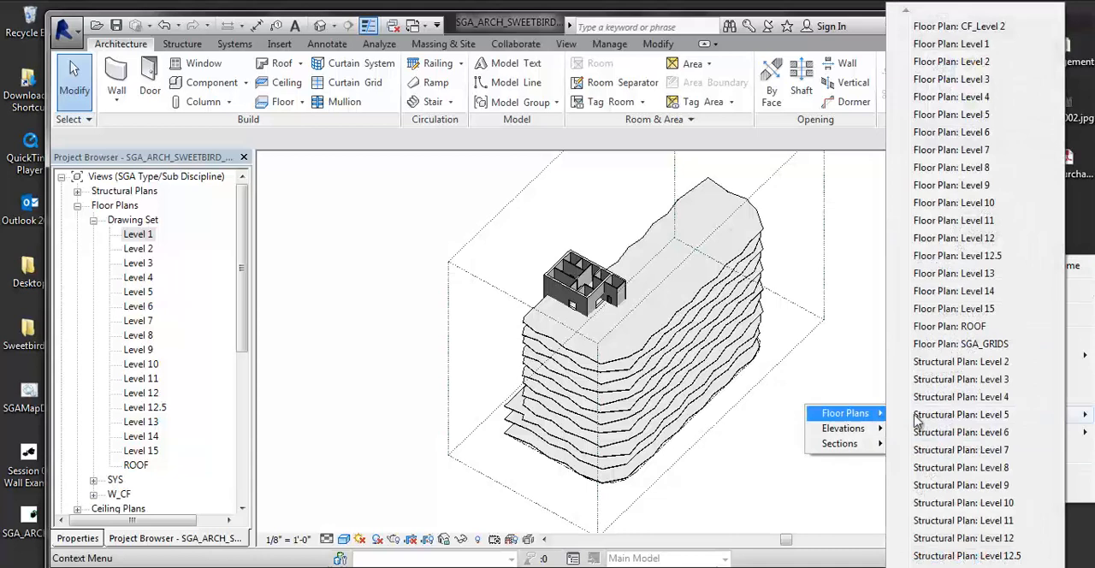
left_click(963, 43)
- Examine the stair's treads, landing and inner railing in 3D, especially where the railing reaches the landing
scroll(758, 220, "up", 8)
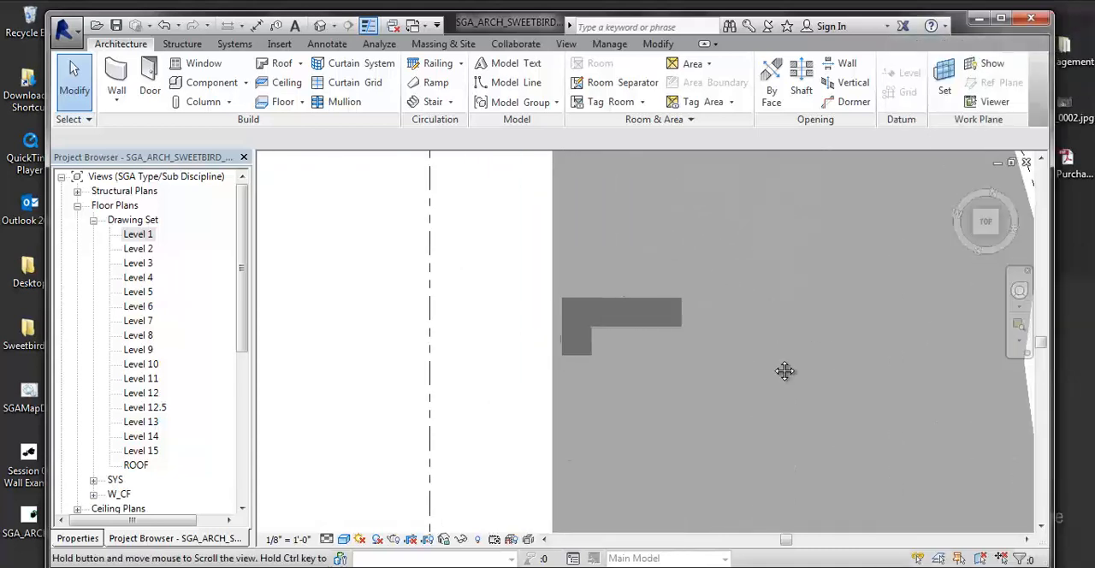
middle_click_drag(775, 362, 642, 179, "shift")
scroll(673, 203, "up", 5)
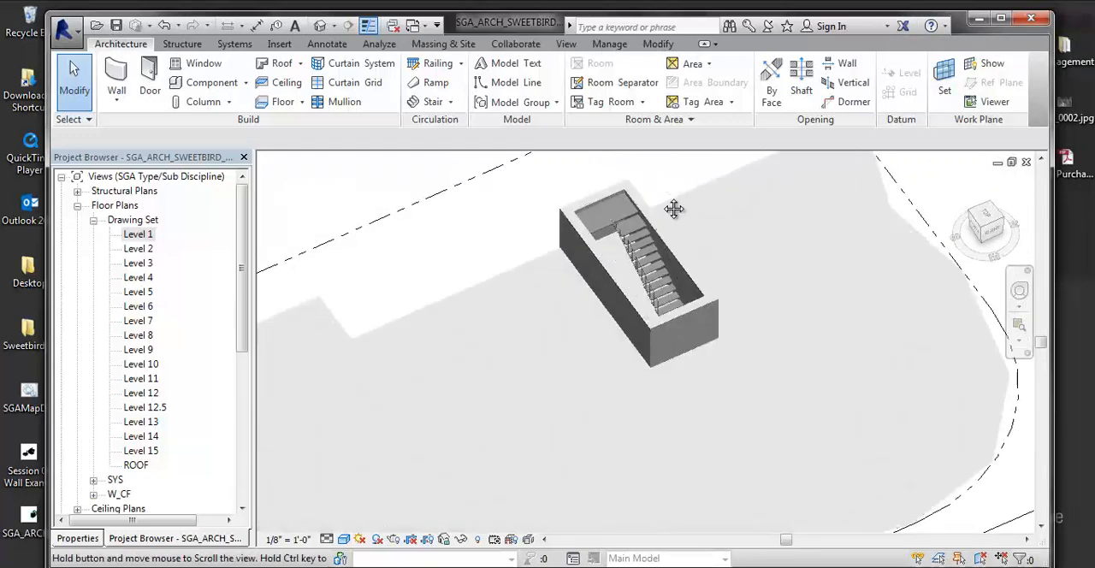
scroll(656, 268, "up", 7)
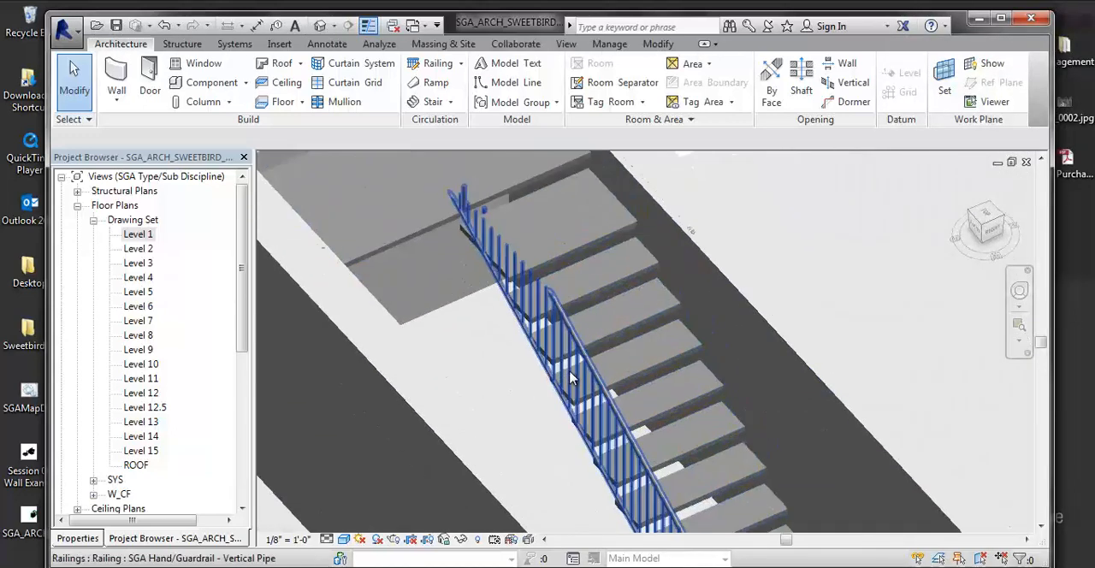
left_click(628, 224)
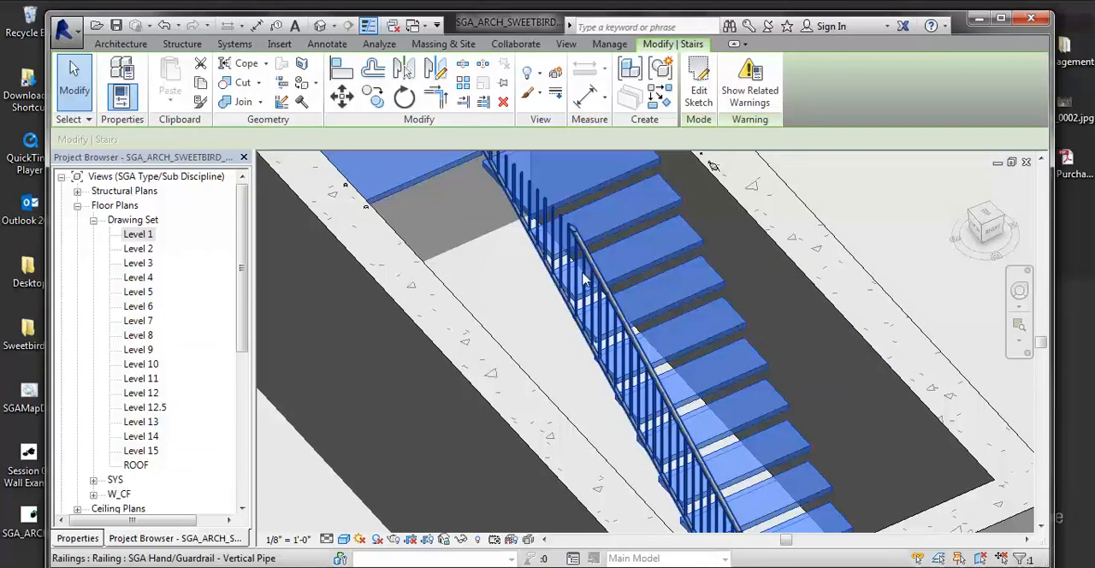
scroll(597, 295, "down", 3)
scroll(539, 346, "up", 5)
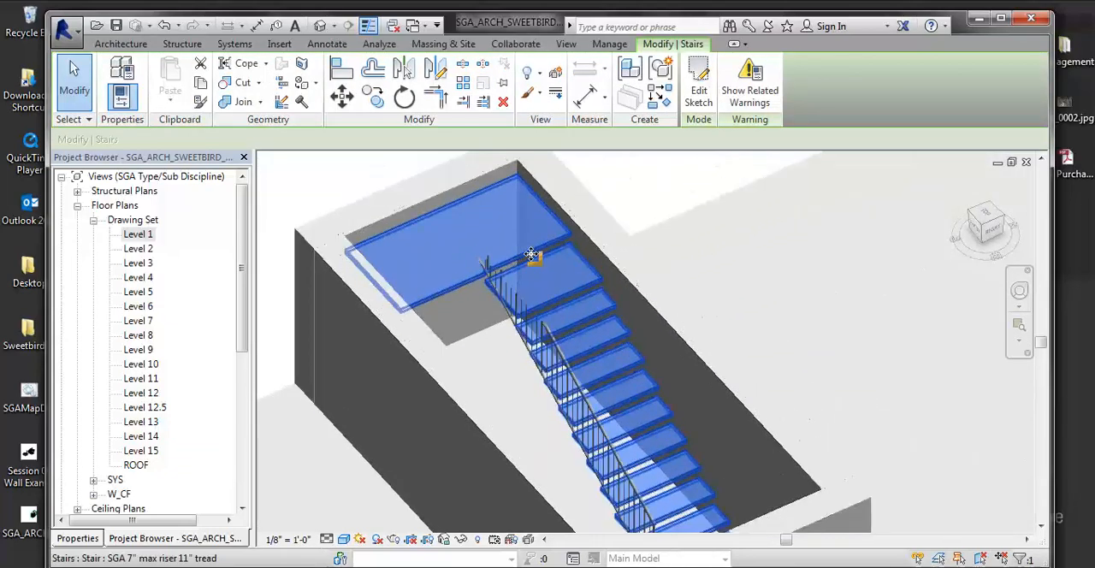
scroll(479, 338, "up", 3)
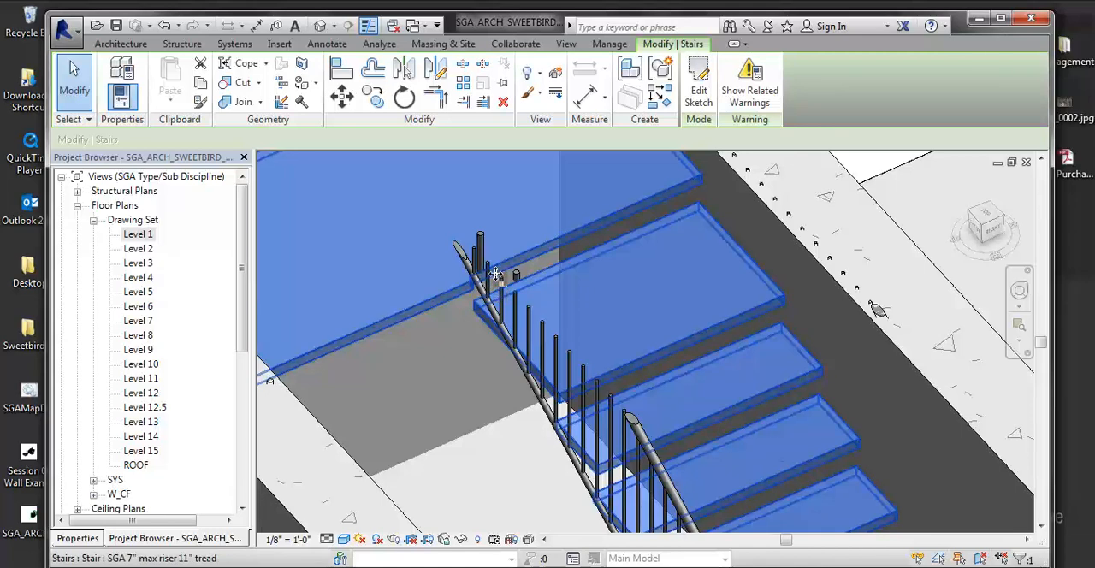
key("Escape")
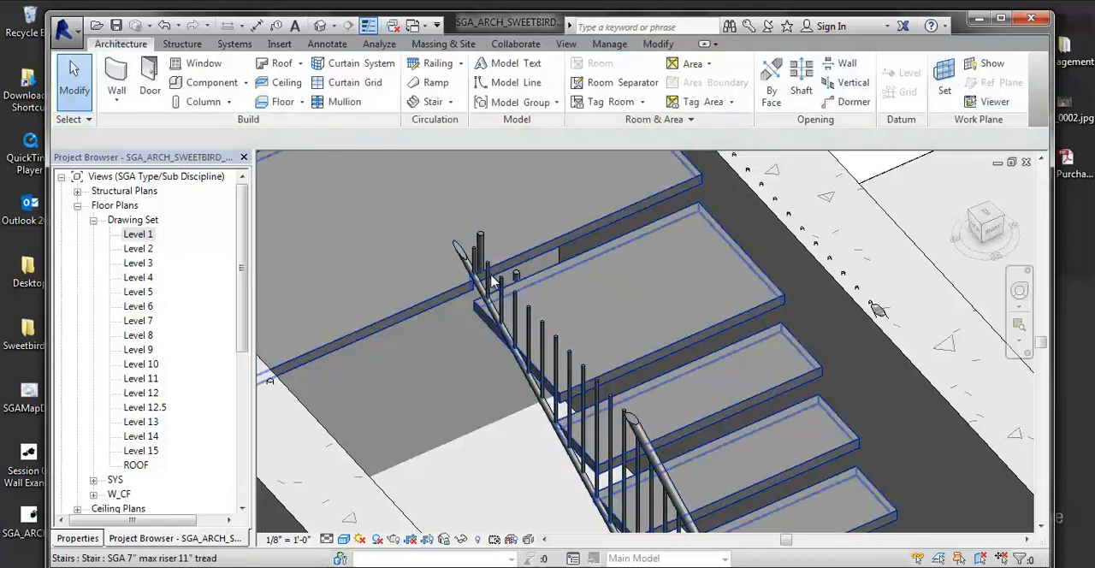
- Delete the stair's inner railing from the 3D view
left_click(629, 418)
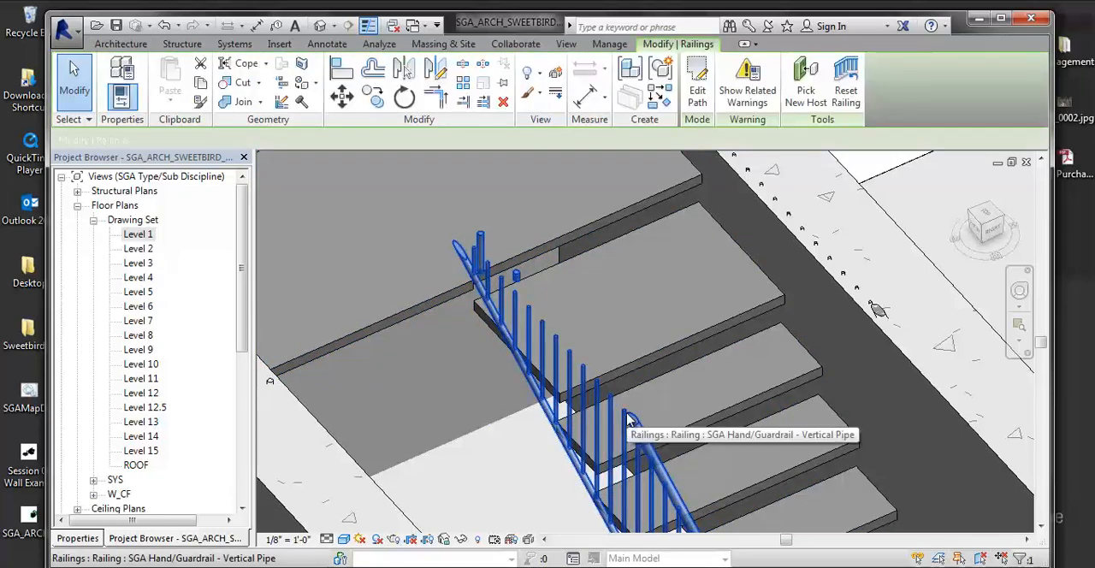
key("Delete")
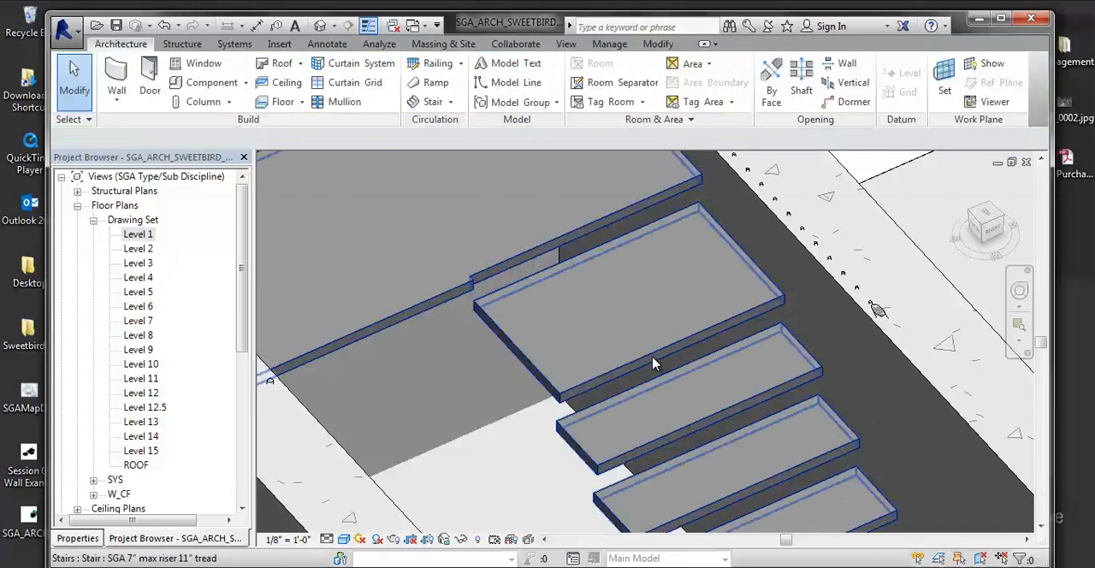
- Duplicate the stair's type as "SGA - Concrete - 7" max riser 11" tread 2" and apply it to the stair
left_click(653, 361)
left_click(79, 539)
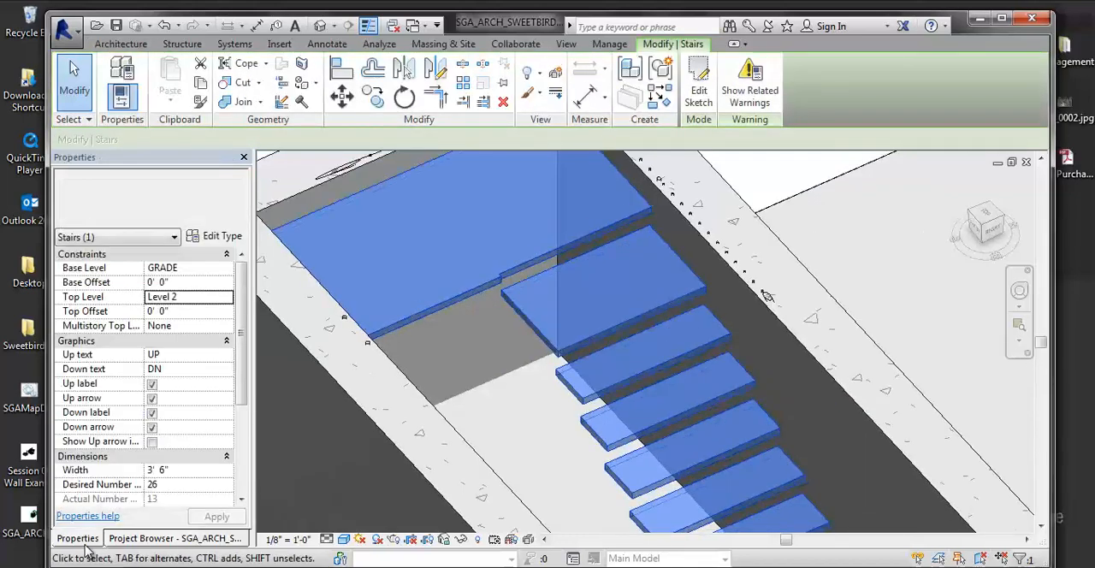
left_click(171, 218)
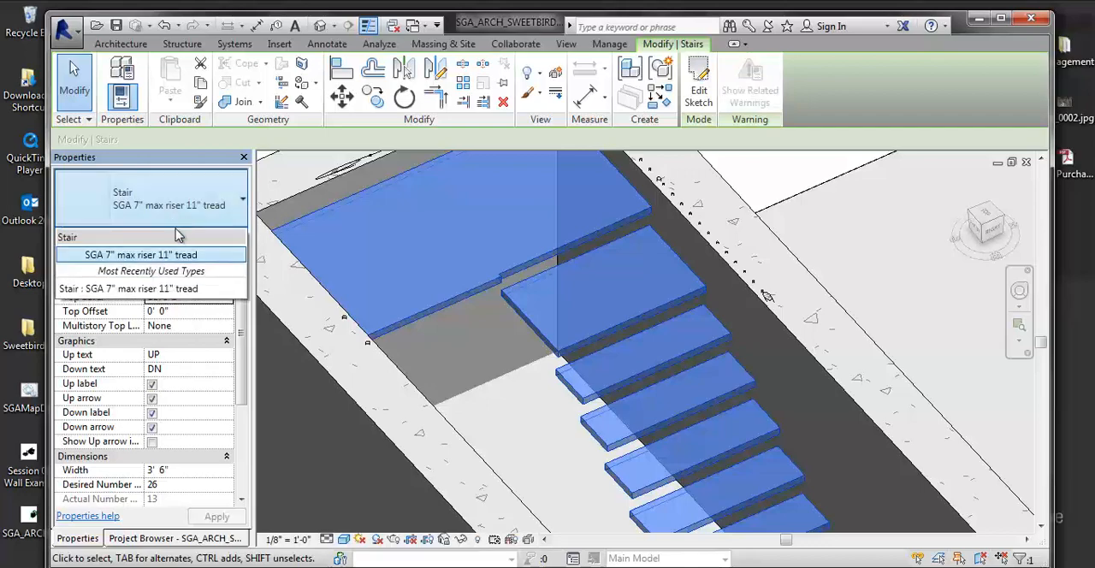
left_click(167, 253)
left_click(217, 237)
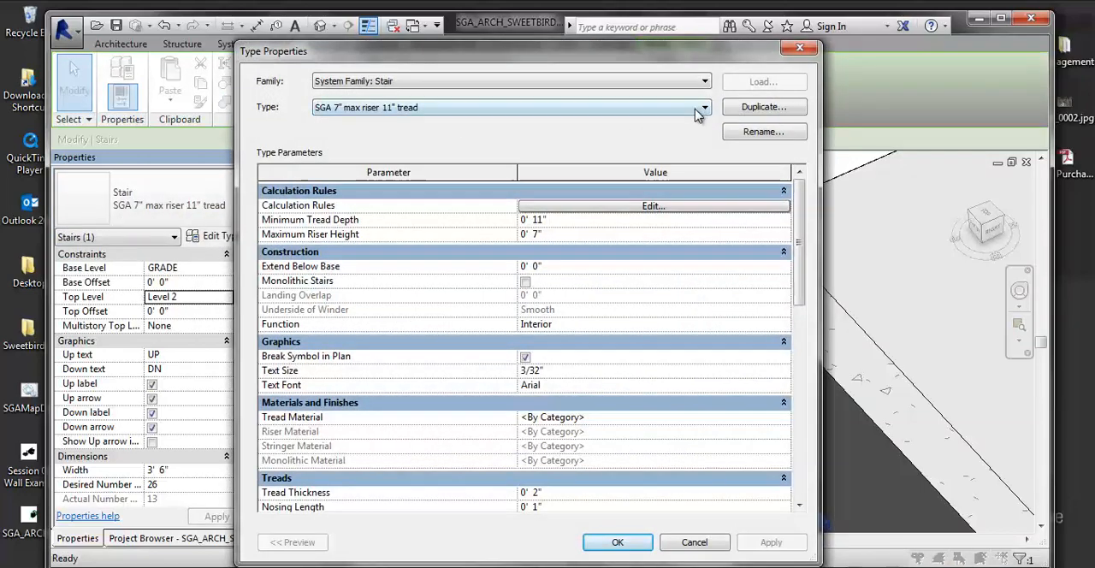
left_click(762, 107)
left_click_drag(284, 276, 199, 276)
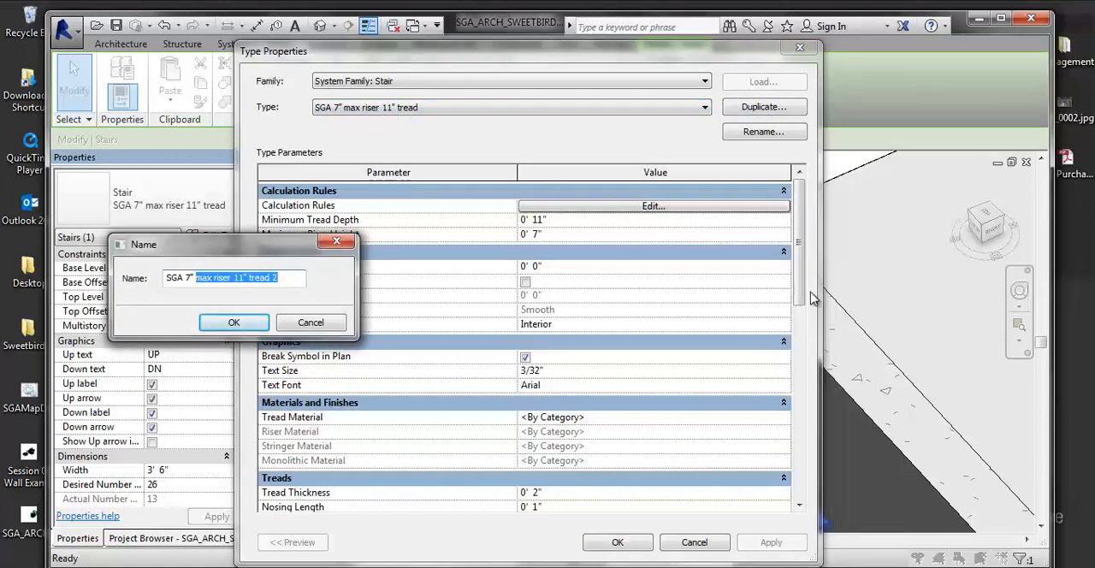
left_click(295, 281)
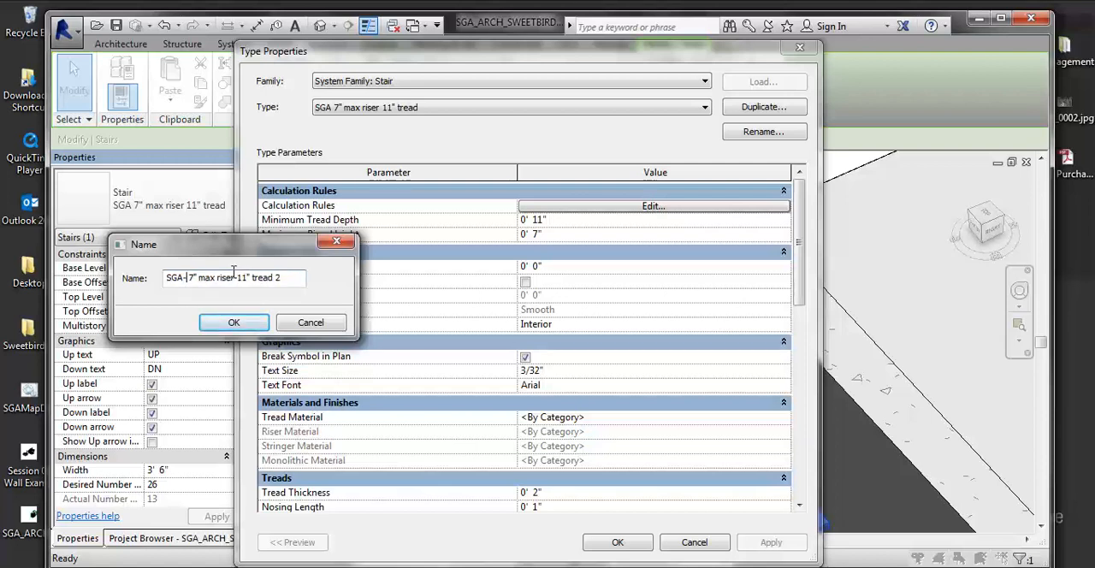
type("- COnc")
key("BackSpace")
type("ocret")
key("BackSpace")
type("nc")
left_click(235, 321)
left_click(609, 542)
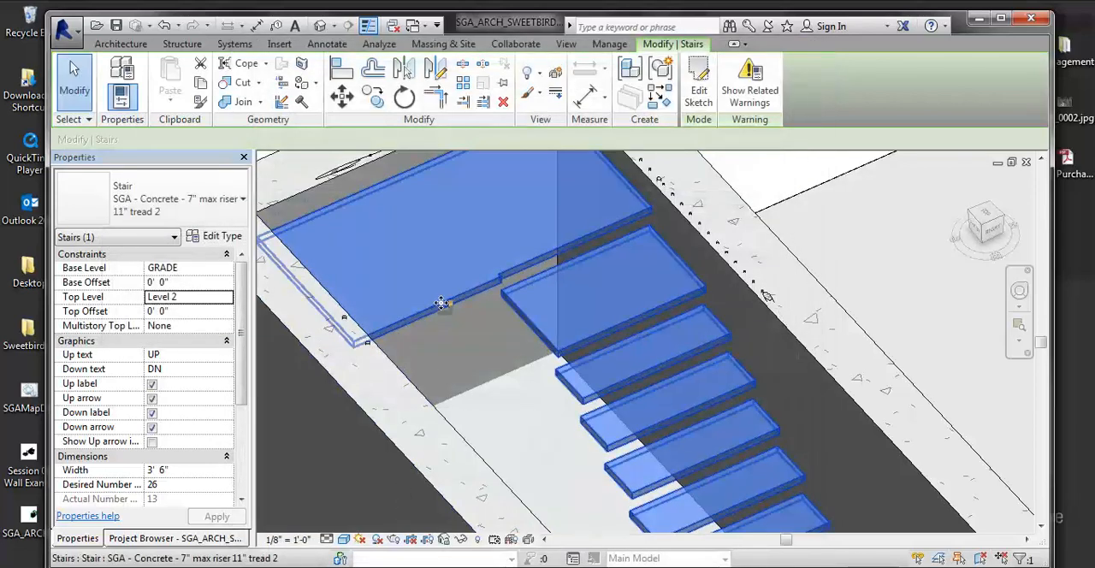
- Enable Monolithic Stairs in the concrete stair type, apply it and deselect the stair
left_click(198, 237)
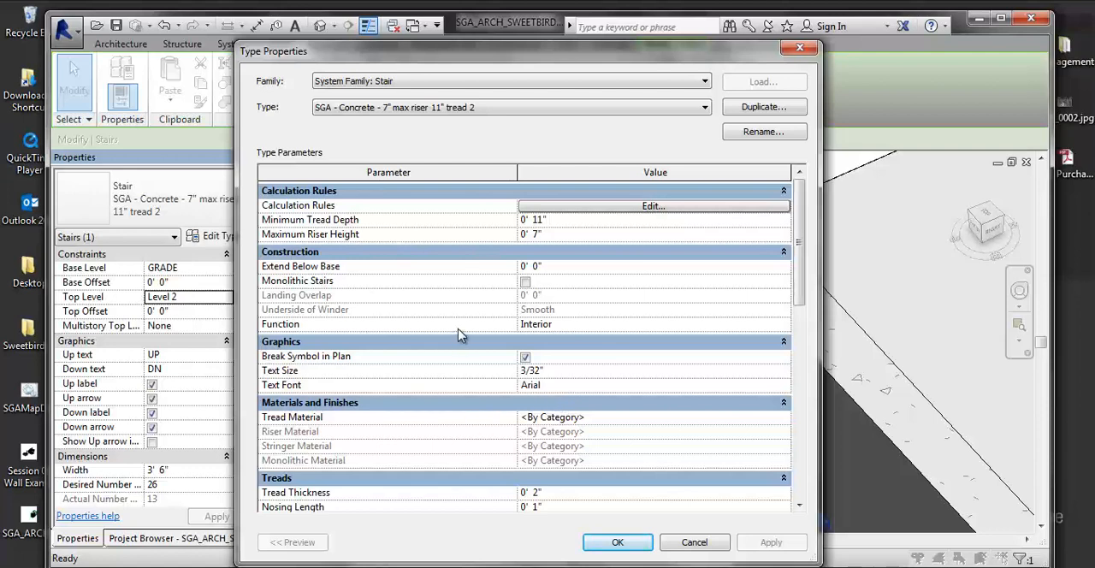
left_click(525, 282)
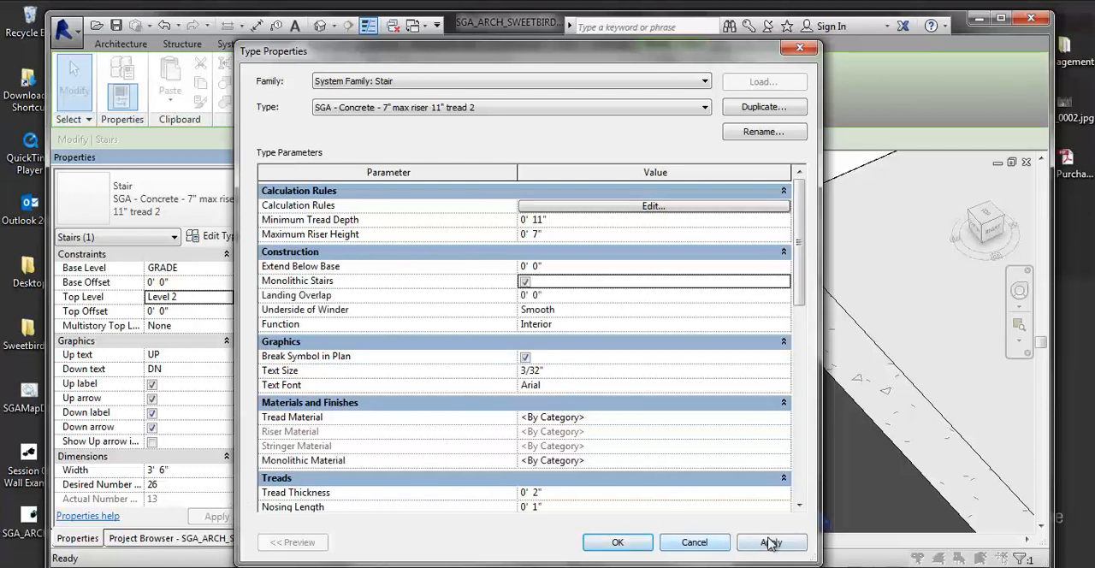
left_click(770, 542)
left_click(629, 542)
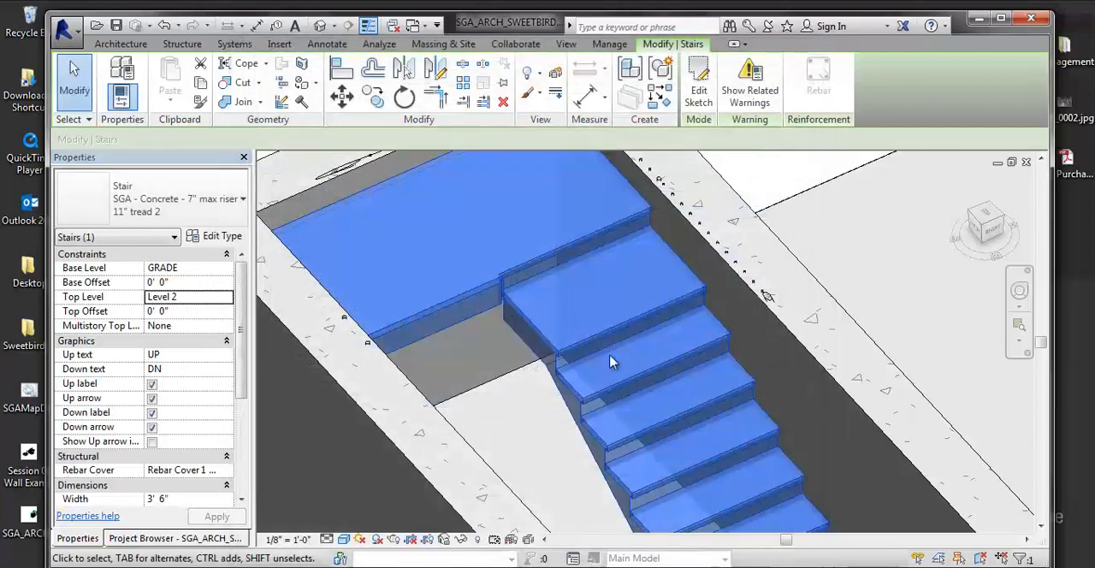
key("Escape")
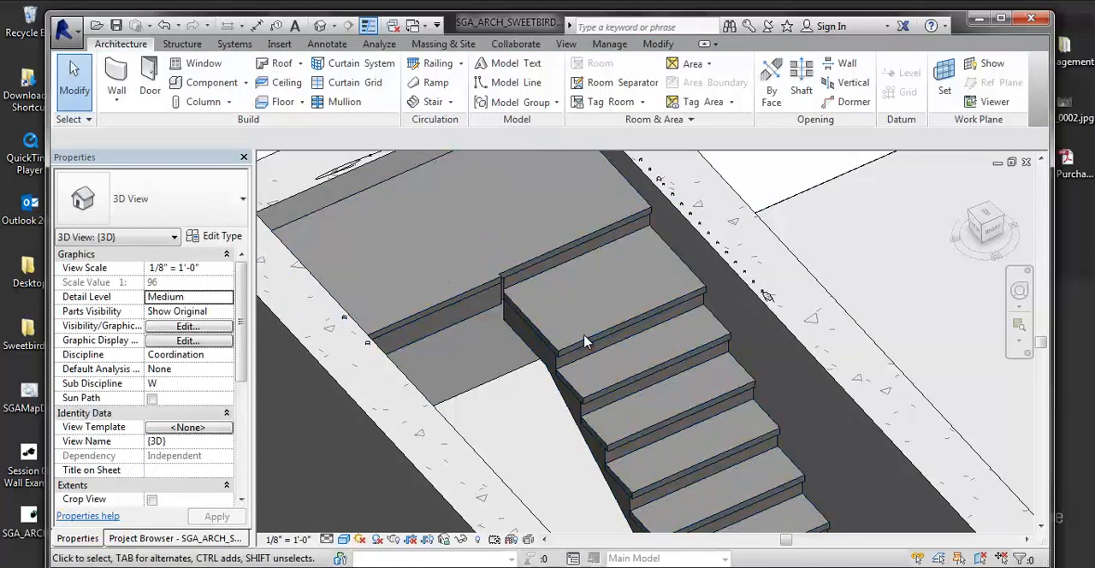
- Set the concrete stair type's tread thickness and nosing length to 0, accept the riser warning and deselect the stair
scroll(585, 349, "up", 4)
left_click(564, 345)
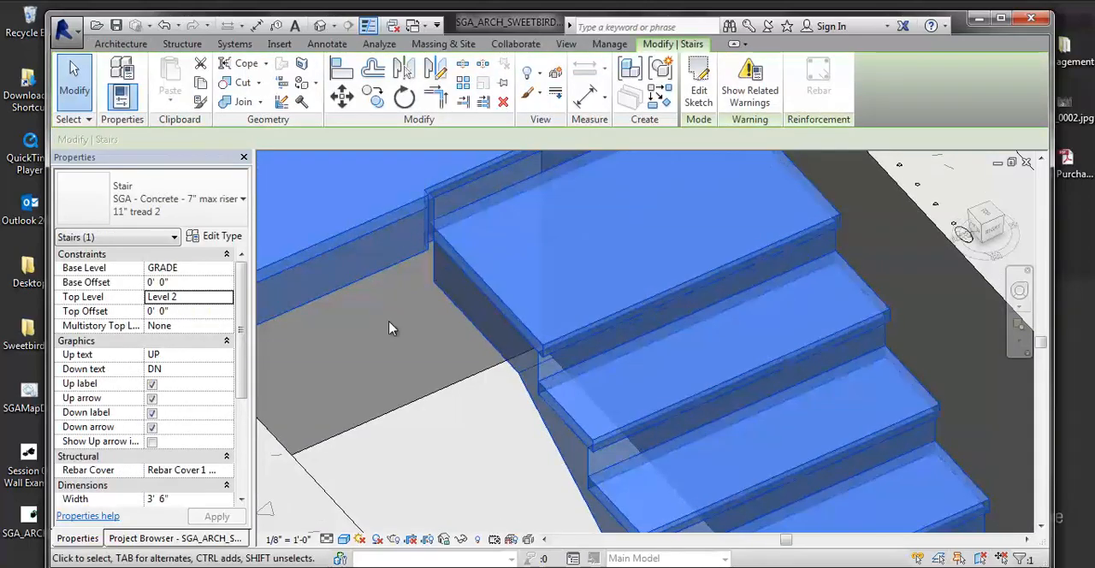
left_click(216, 237)
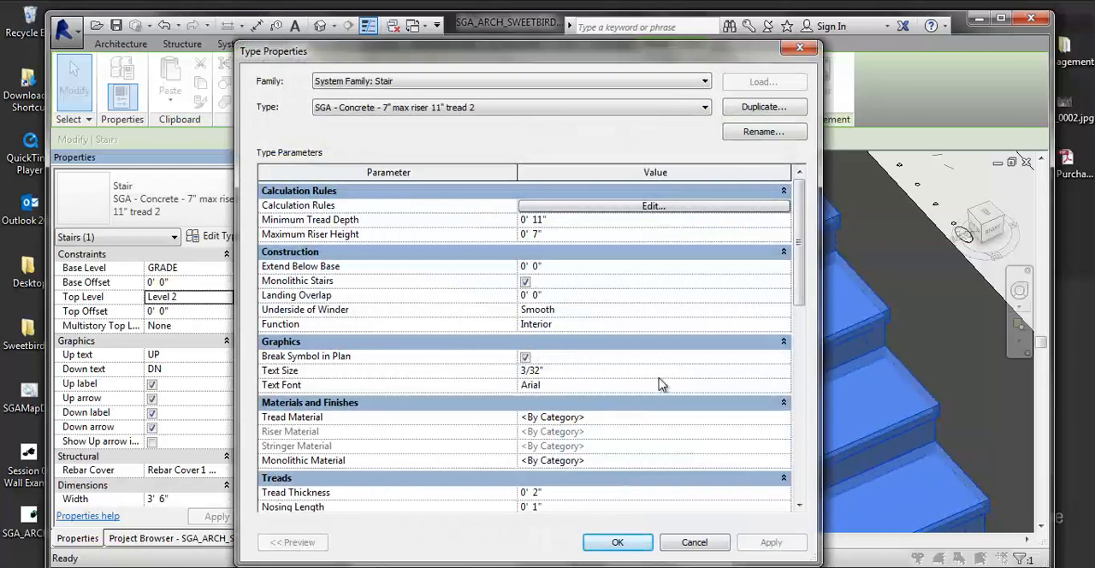
left_click_drag(800, 262, 755, 348)
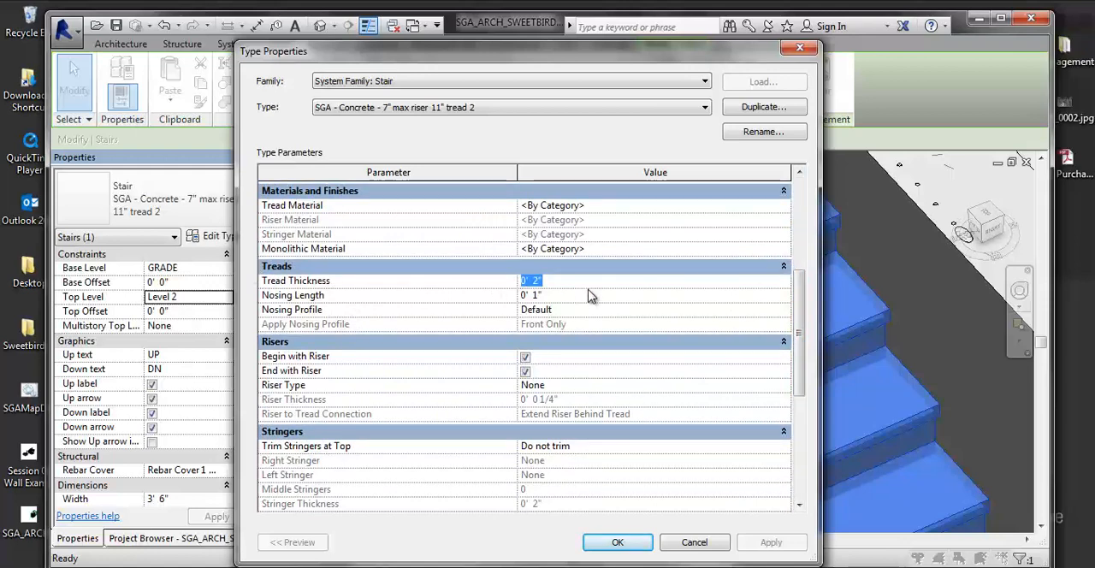
type("0")
key("Return")
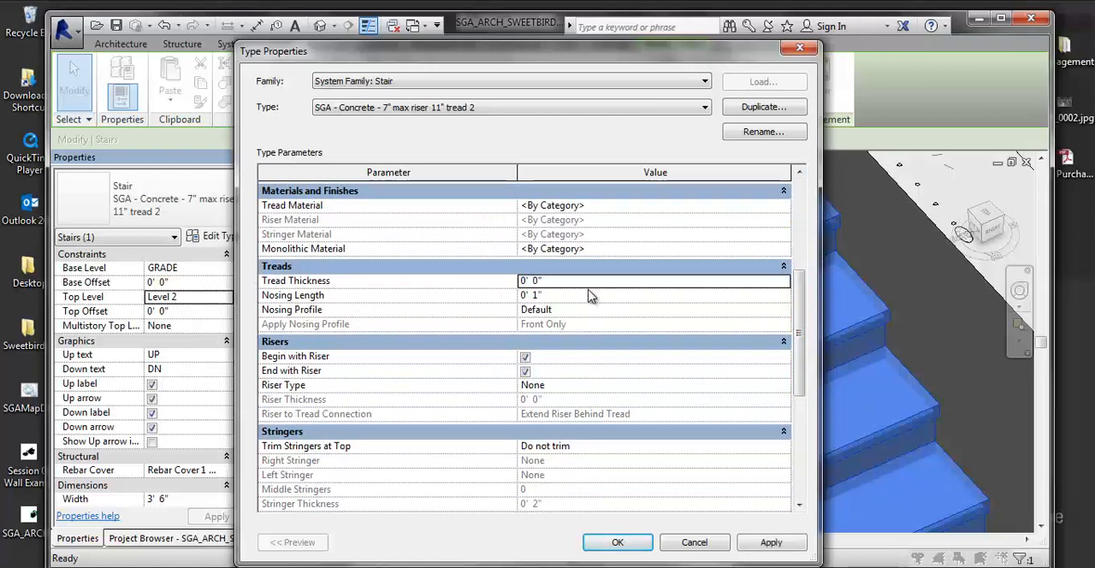
left_click(554, 295)
key("Return")
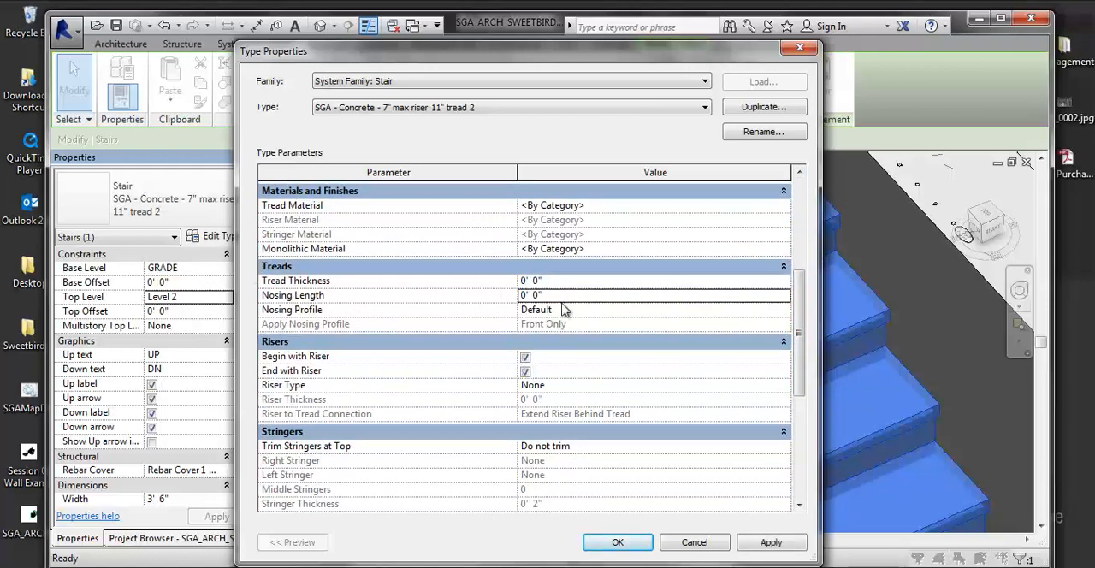
left_click(770, 542)
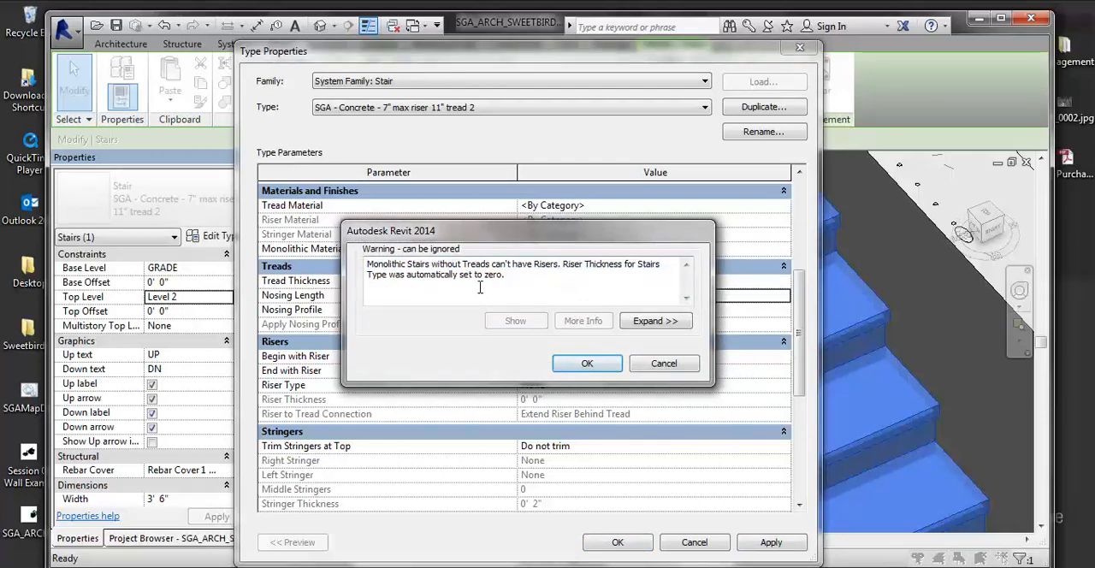
left_click(587, 364)
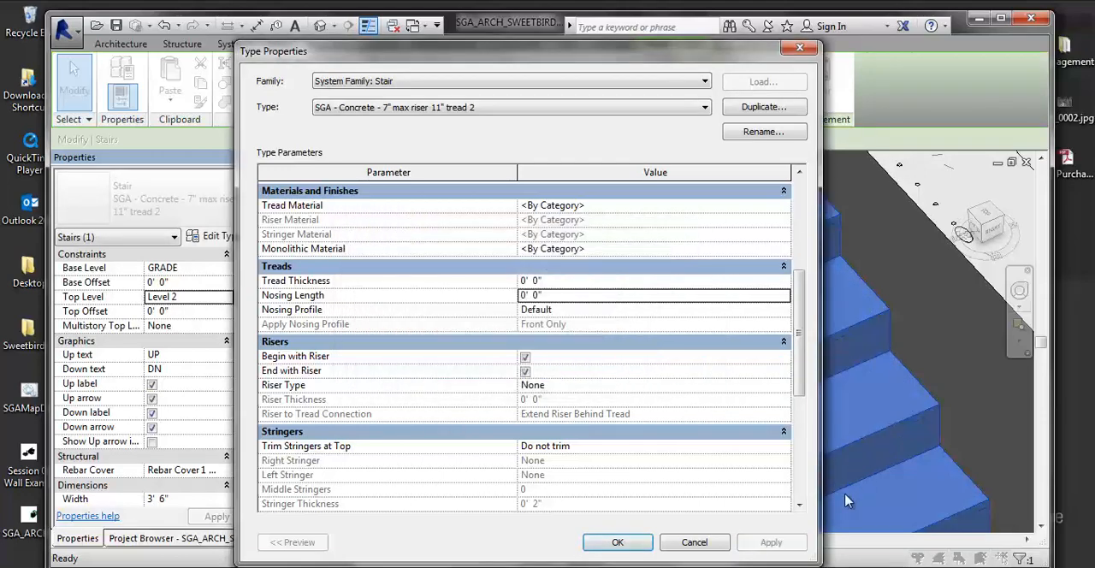
left_click(618, 542)
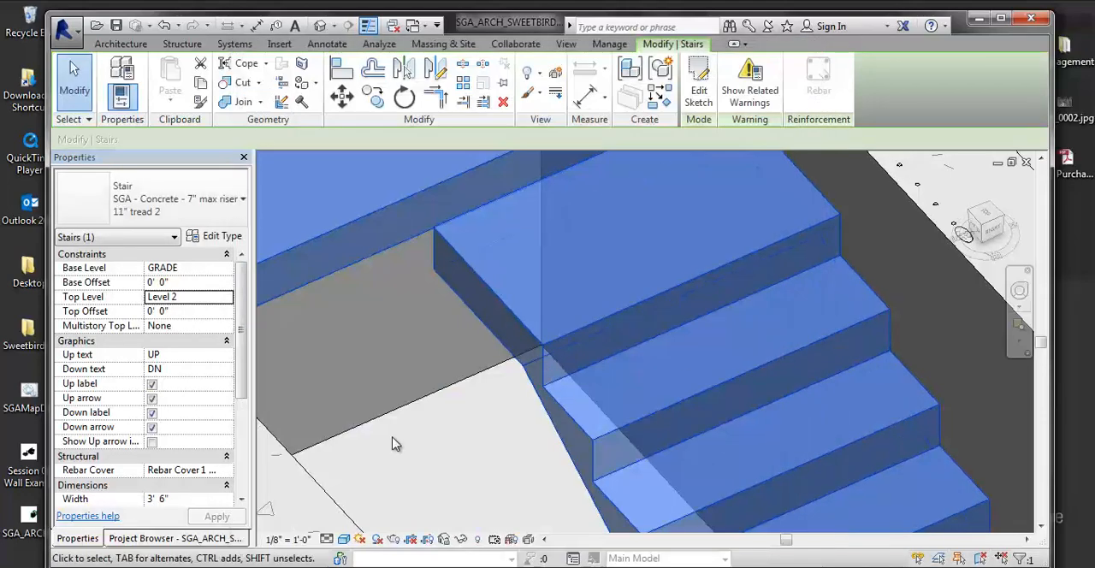
left_click(395, 444)
- Delete the remaining railing that runs along the shaft walls
scroll(505, 403, "down", 3)
middle_click_drag(440, 363, 411, 316)
scroll(411, 315, "down", 2)
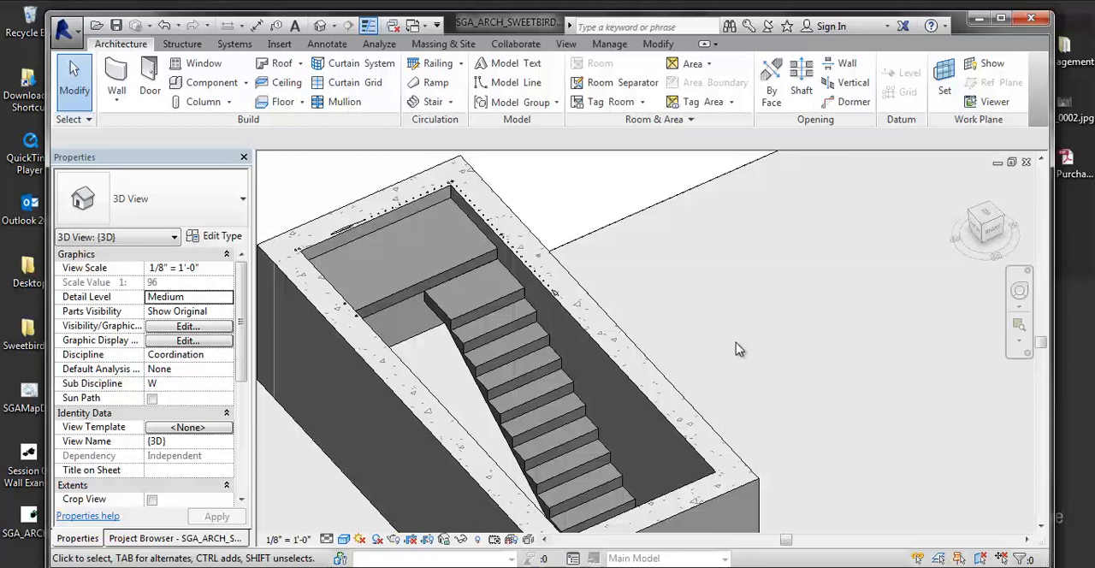
scroll(342, 261, "up", 5)
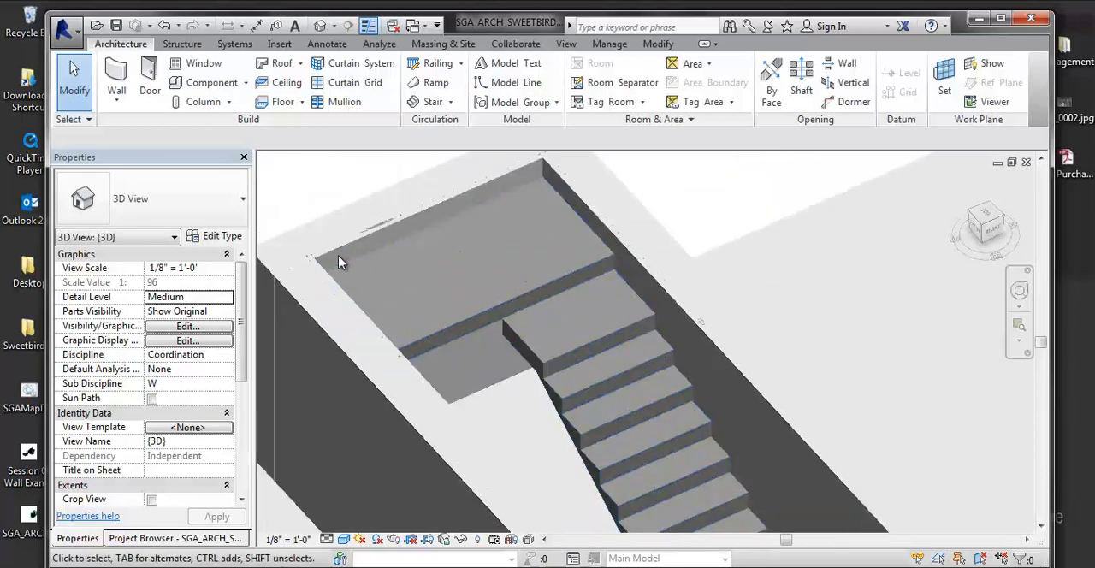
left_click(310, 260)
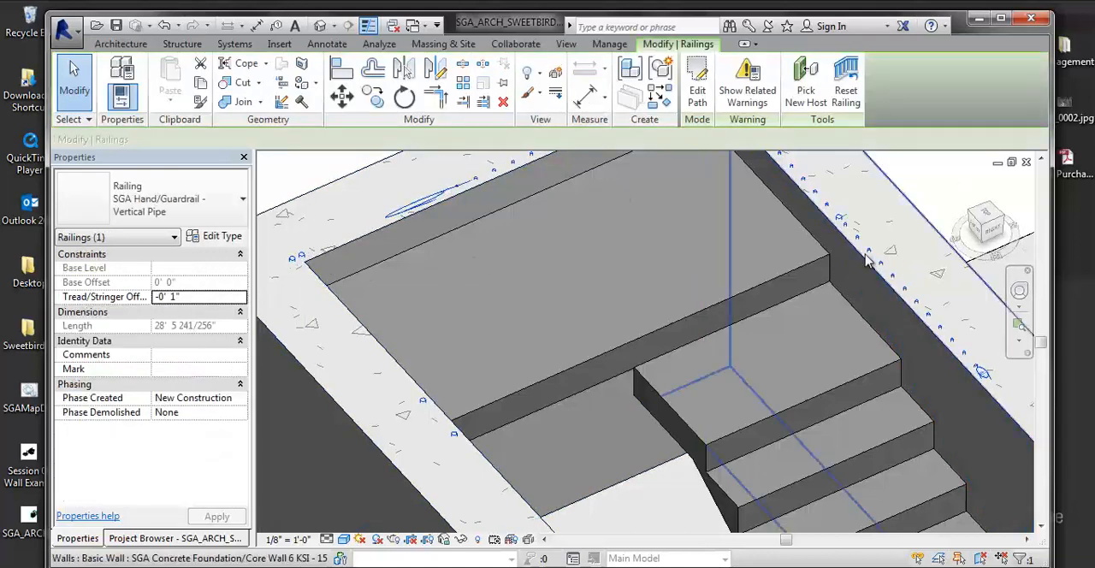
key("Escape")
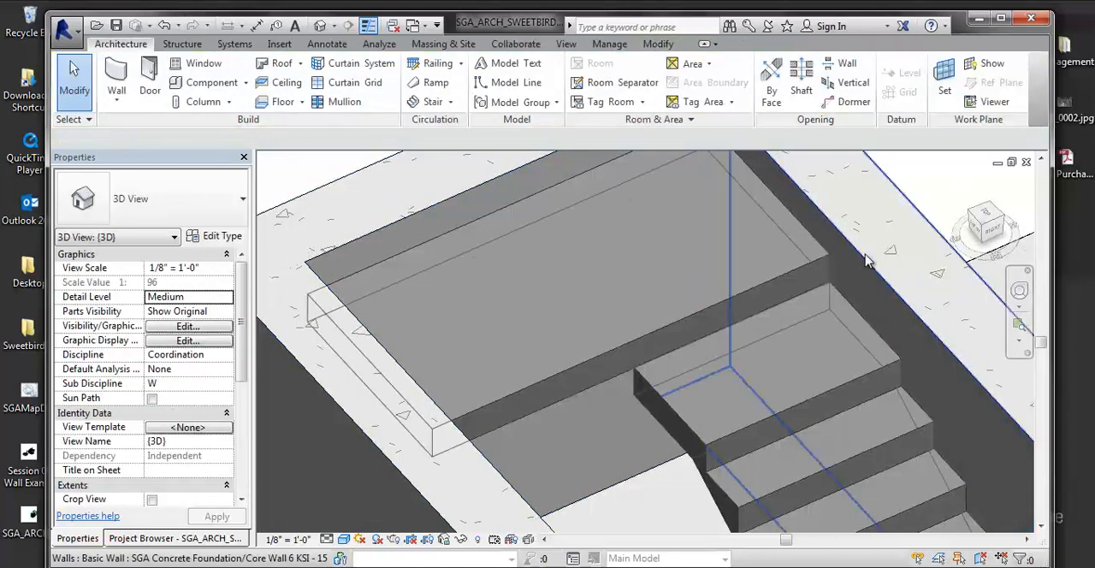
- Select the monolithic stair and examine its run and landing inside the shaft in 3D
left_click(655, 335)
middle_click_drag(795, 281, 514, 342, "shift")
scroll(668, 382, "down", 1)
scroll(608, 382, "down", 2)
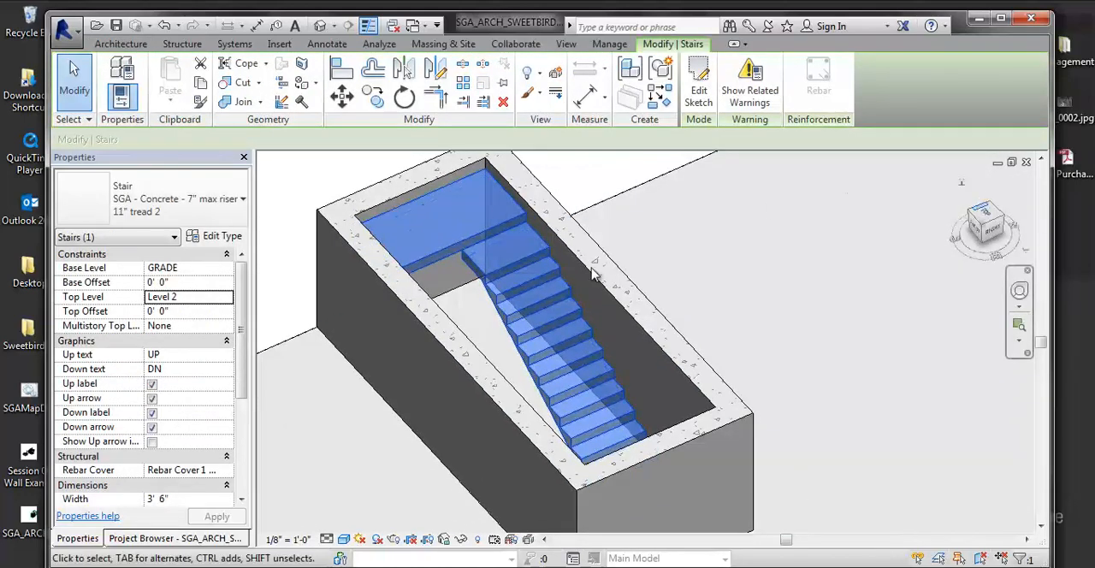
middle_click_drag(654, 299, 716, 308)
scroll(716, 308, "up", 1)
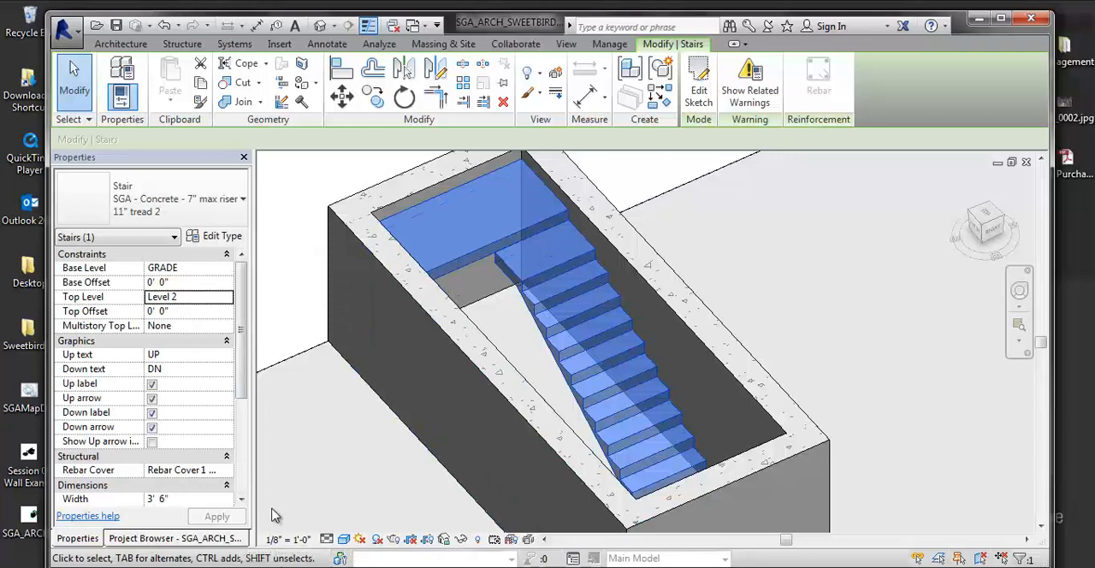
- Return to the Level 1 floor plan and open the stair's sketch for editing
key("ctrl+Tab")
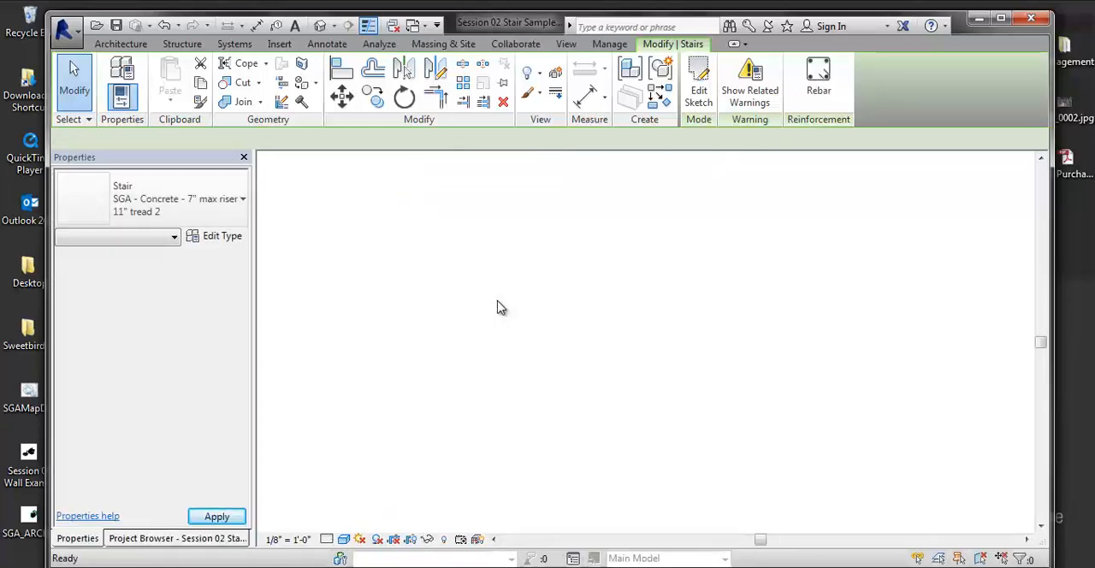
scroll(487, 314, "down", 2)
key("ctrl+Tab")
key("ctrl+Tab")
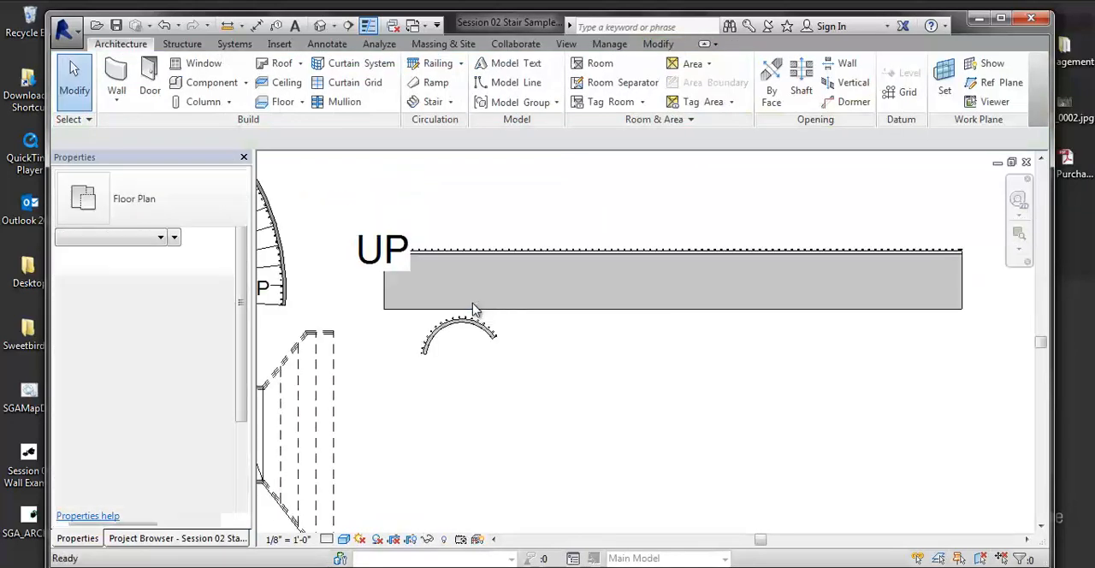
scroll(510, 298, "down", 3)
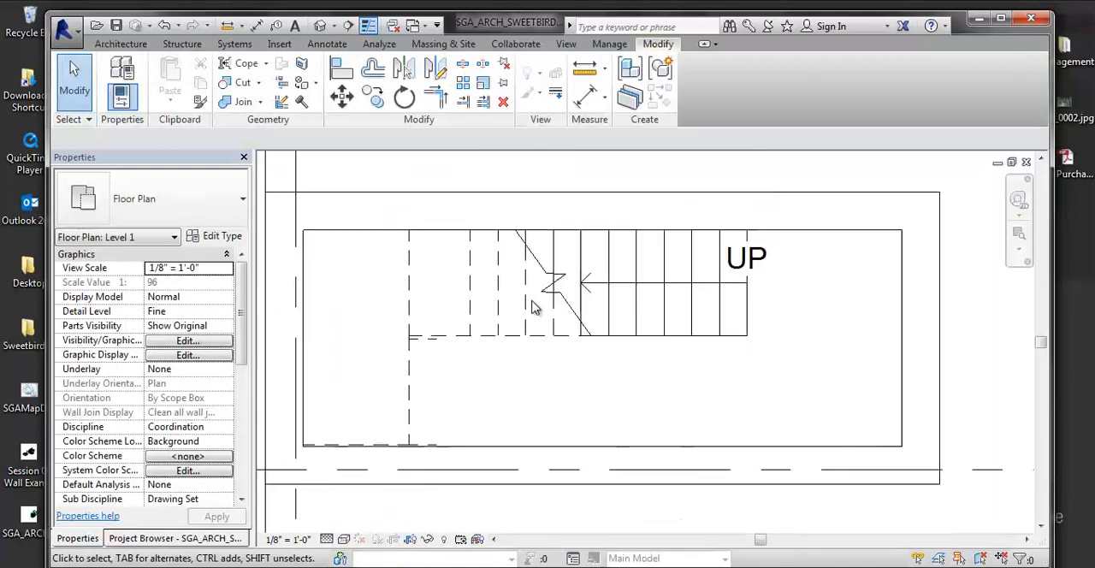
left_click(493, 341)
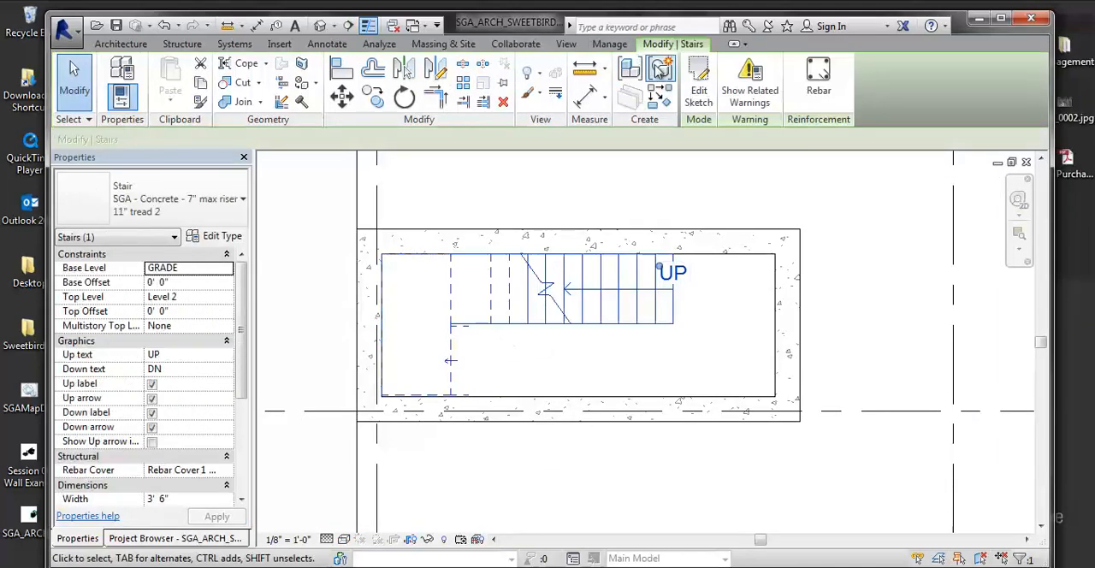
scroll(513, 276, "up", 2)
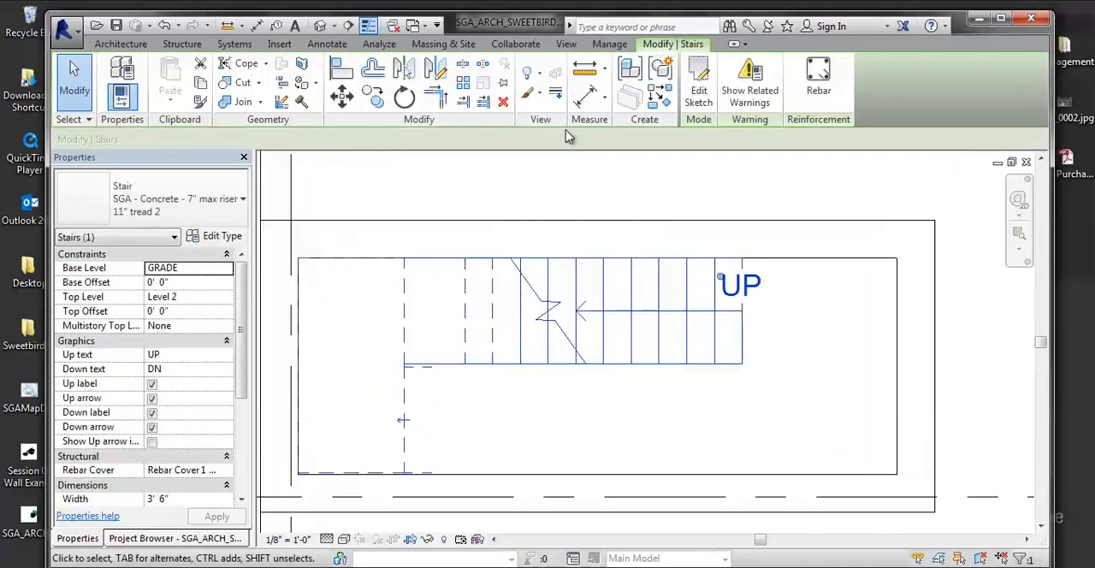
scroll(417, 416, "up", 1)
scroll(411, 415, "up", 2)
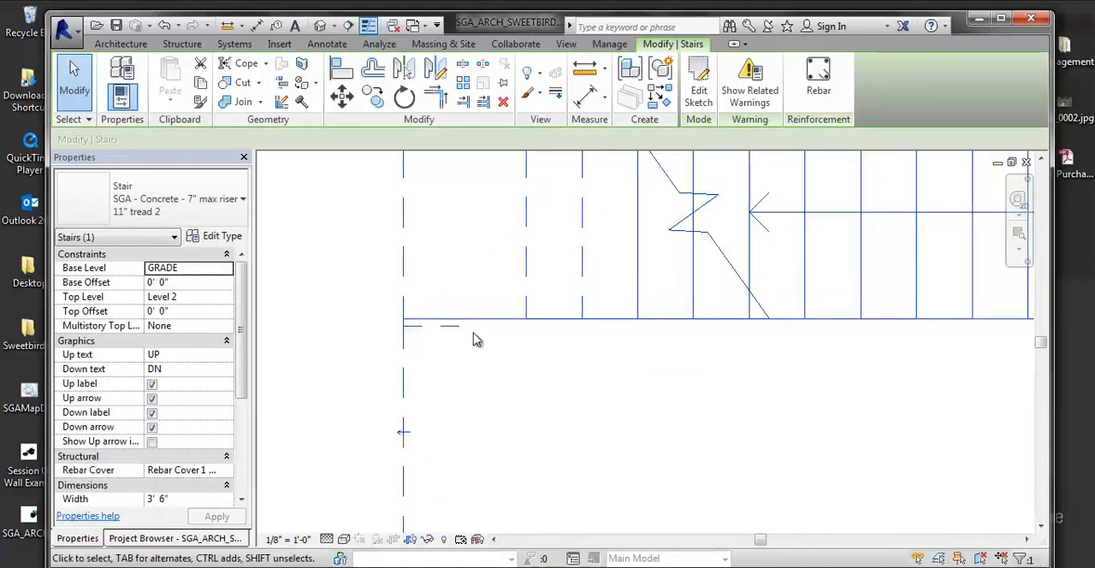
left_click(694, 96)
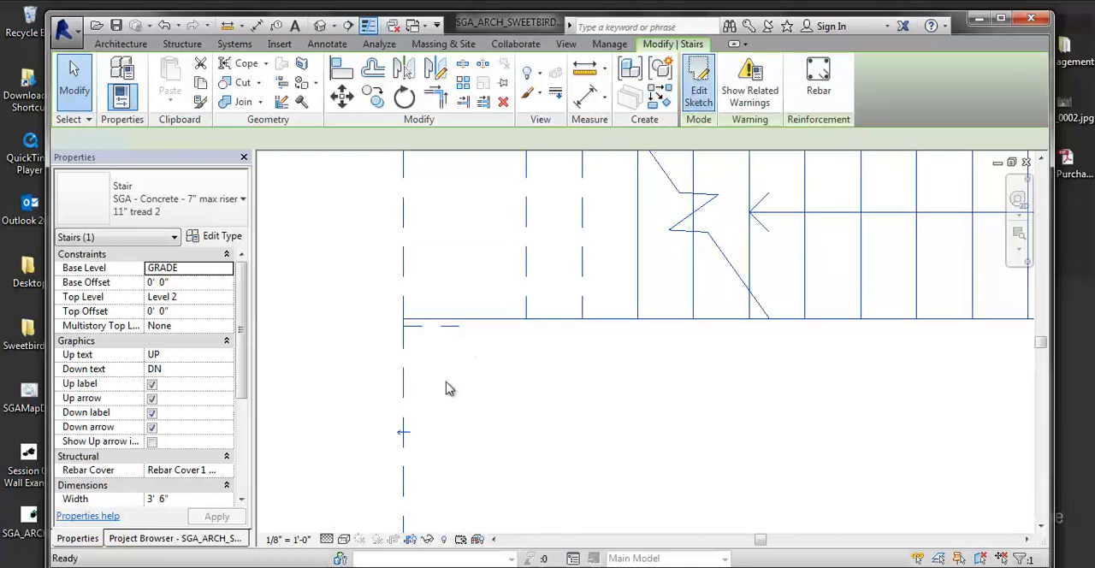
- Delete the short leftover boundary segments beside the landing, including the 11-inch one along the shaft wall, and finish the stair sketch
left_click(465, 349)
key("Delete")
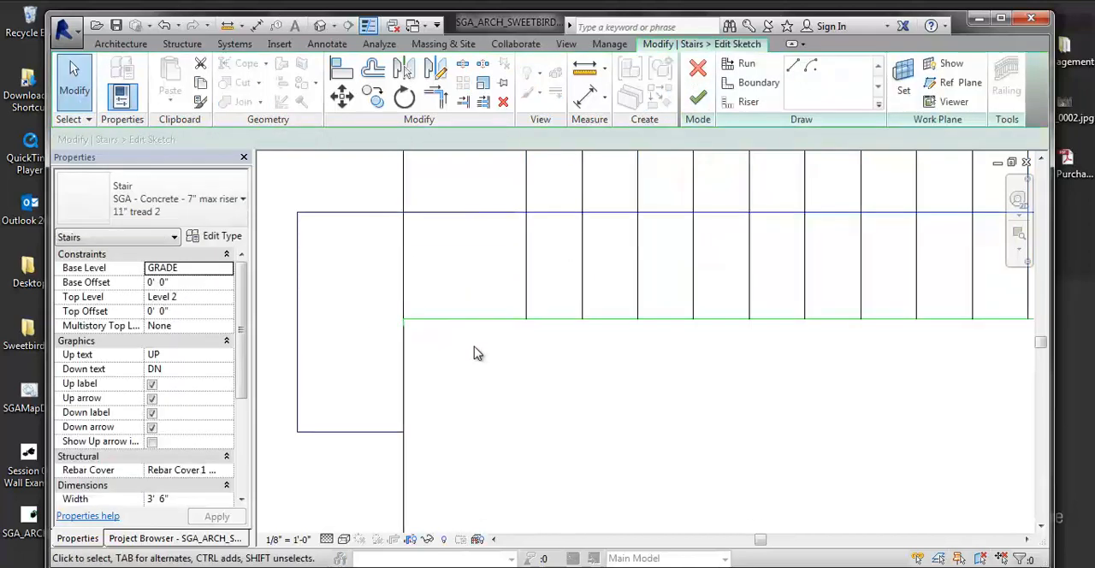
scroll(817, 386, "down", 2)
middle_click_drag(817, 385, 757, 291)
left_click(468, 415)
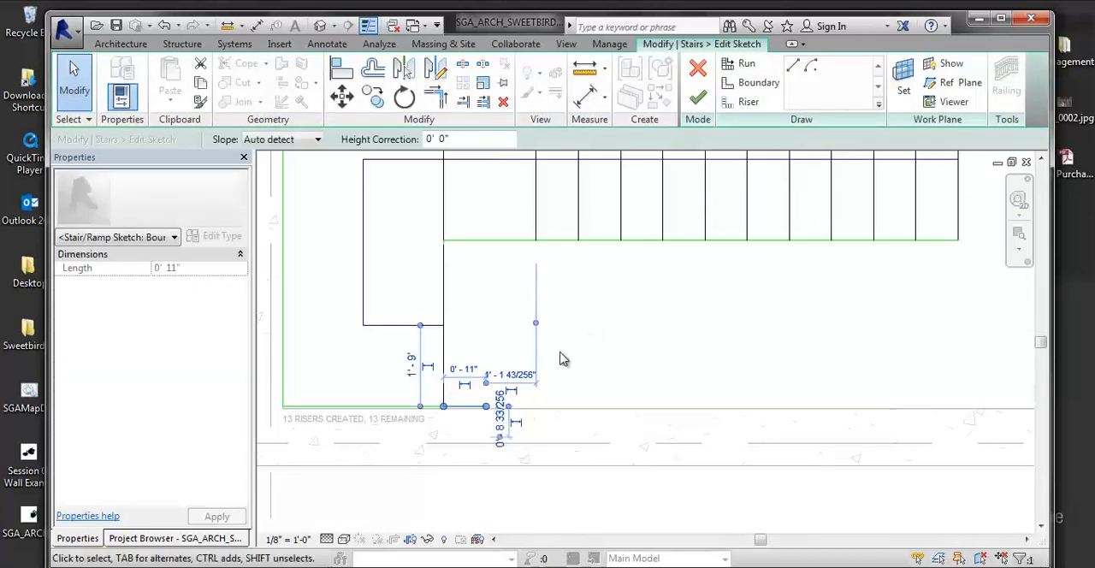
key("Delete")
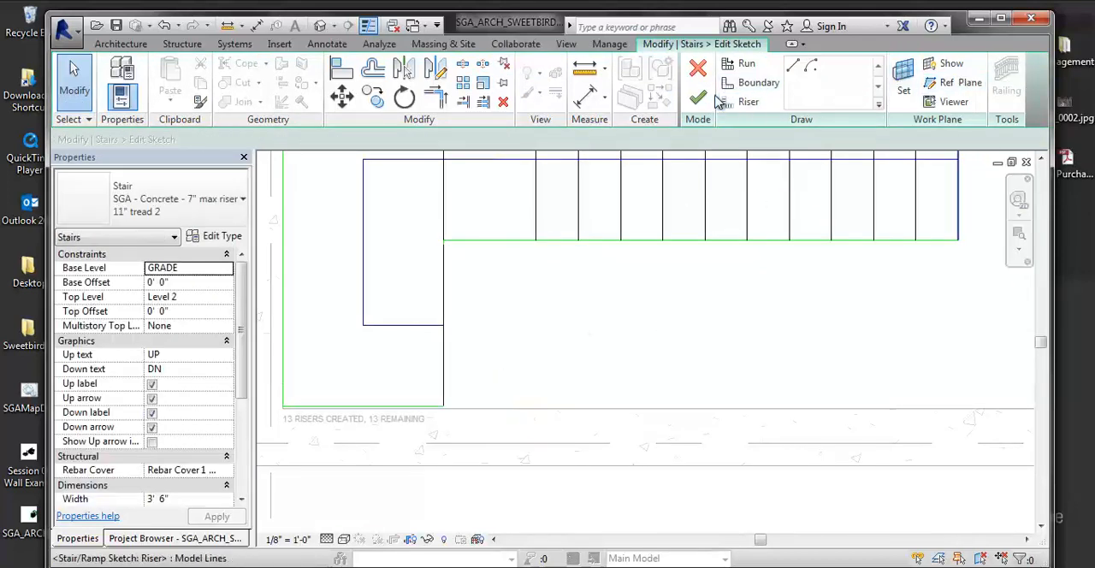
left_click(698, 97)
left_click(607, 349)
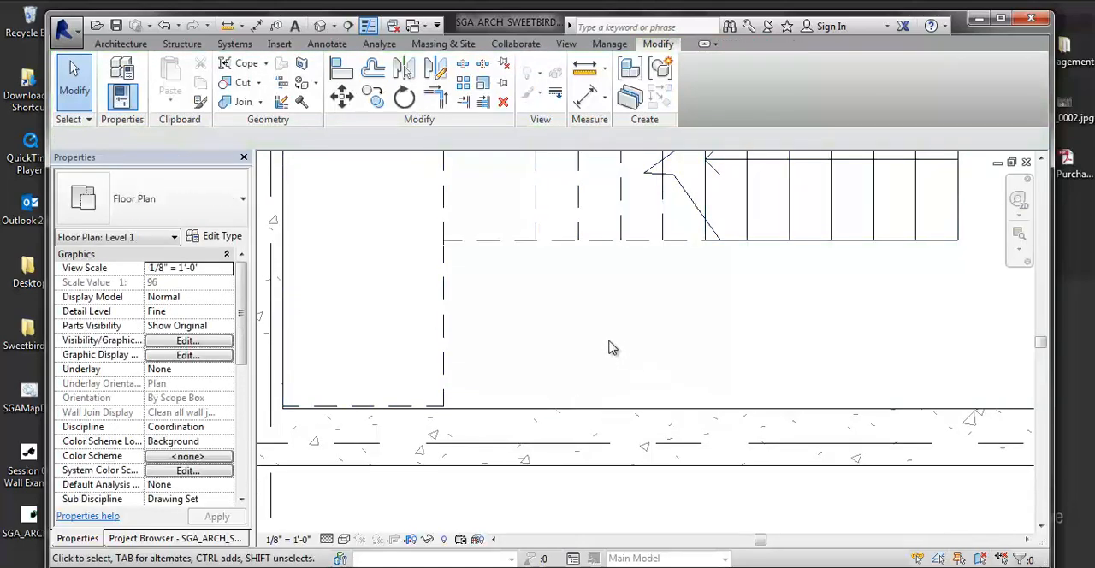
- Copy the finished stair to the open area directly below the concrete shaft
left_click(473, 248)
key("c")
key("o")
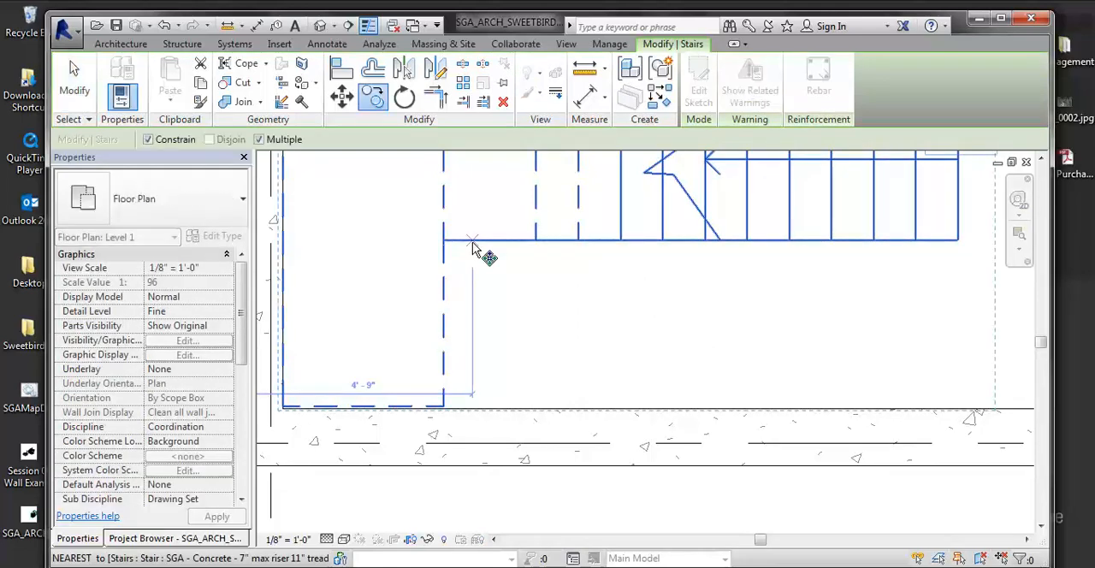
scroll(513, 266, "down", 1)
scroll(616, 252, "down", 3)
left_click(642, 249)
scroll(594, 304, "down", 3)
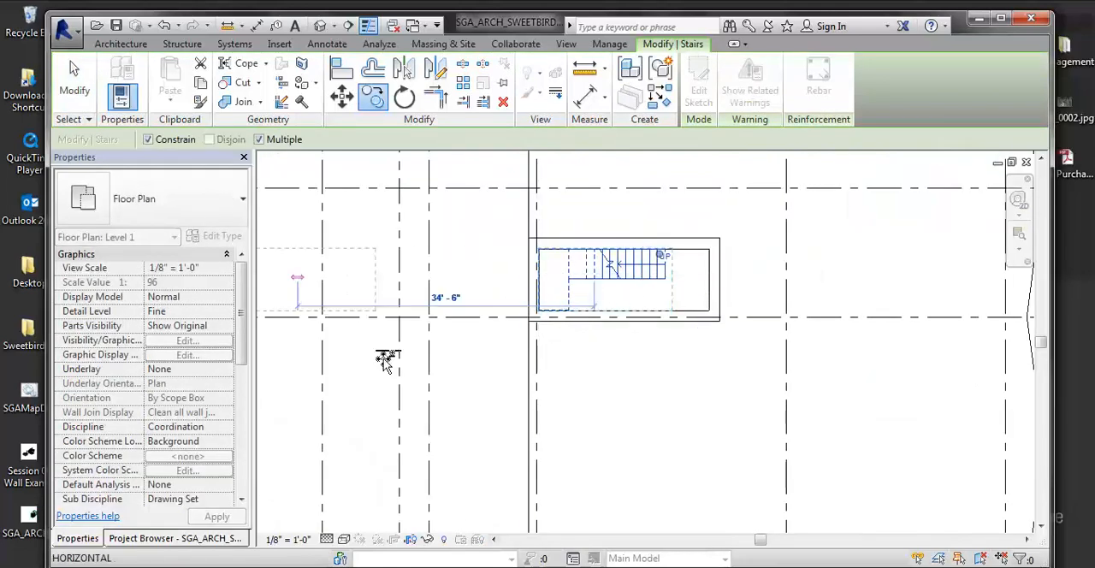
left_click(664, 406)
scroll(635, 383, "up", 2)
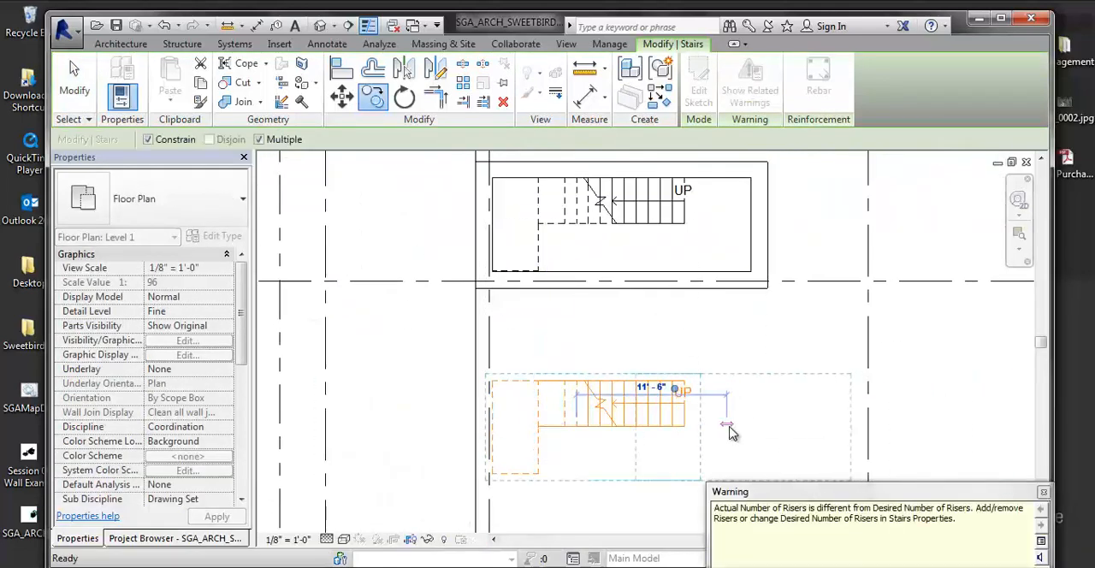
- Rotate the copied stair 180 degrees in two 90-degree turns so its landing faces the opposite end
key("r")
key("o")
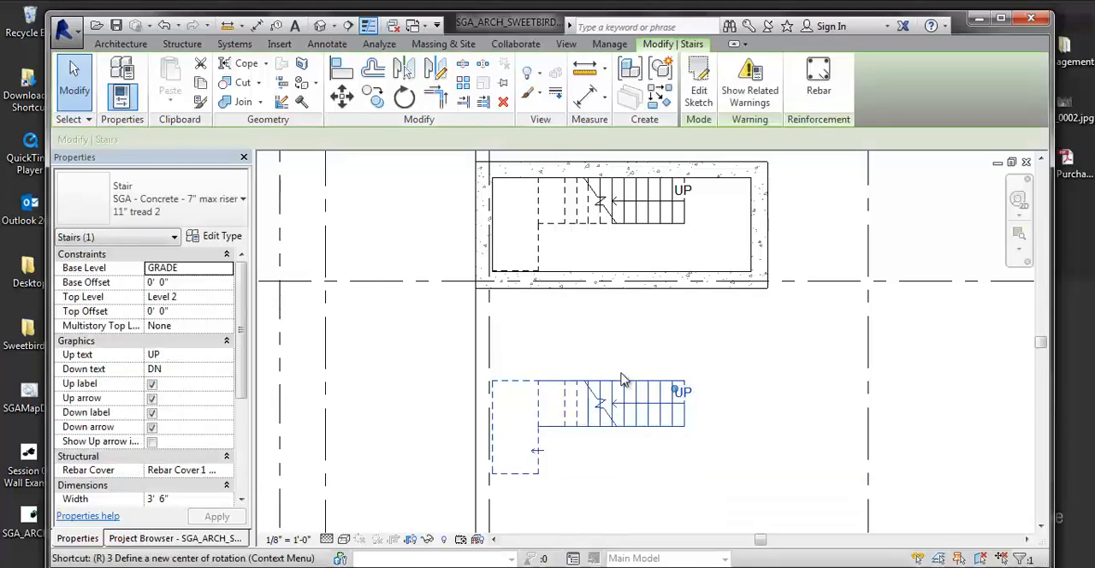
left_click(597, 335)
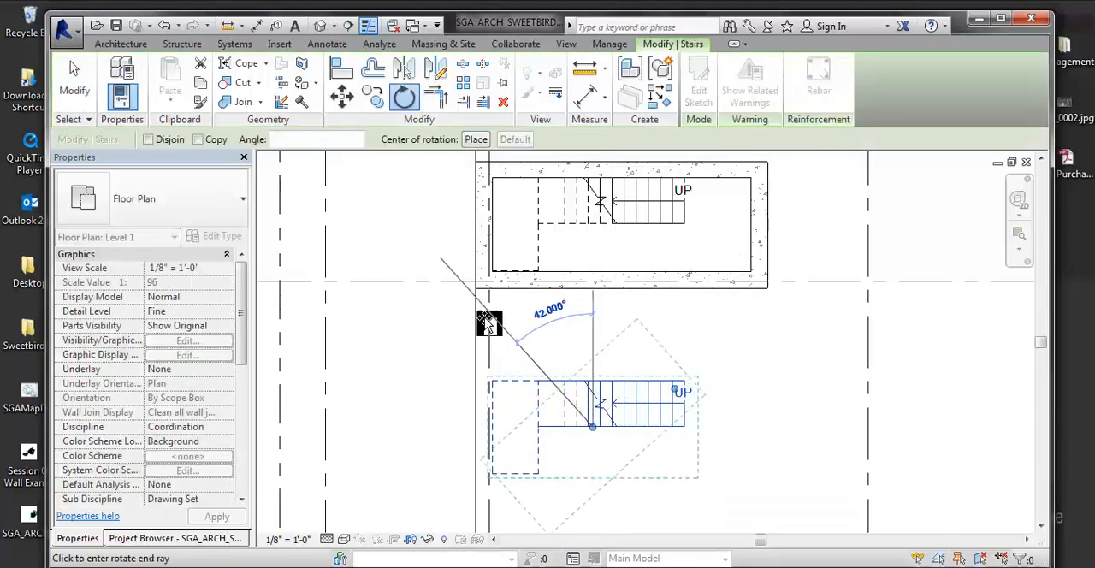
left_click(429, 425)
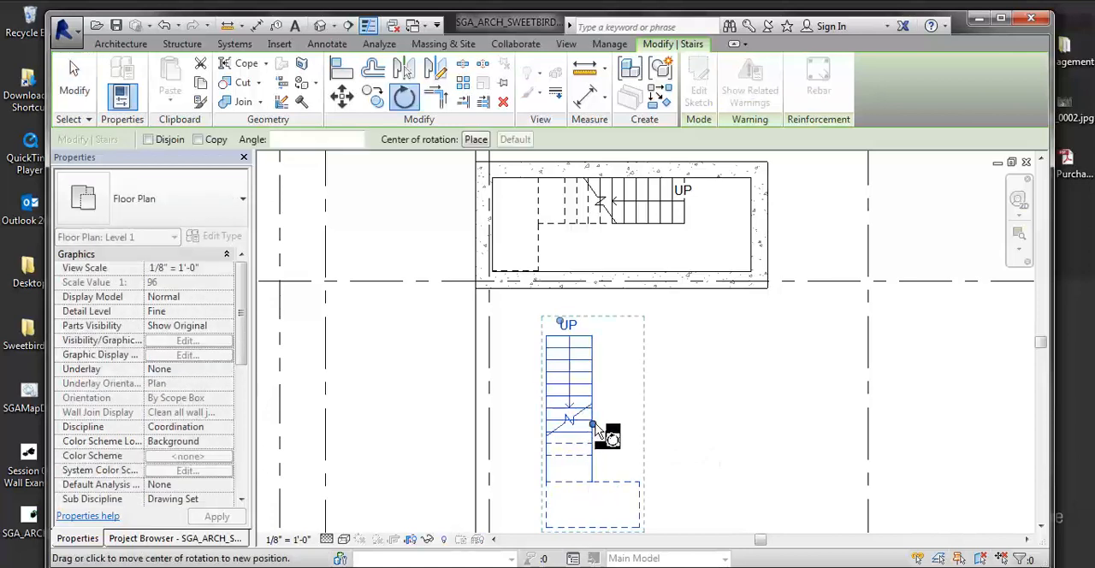
left_click(706, 428)
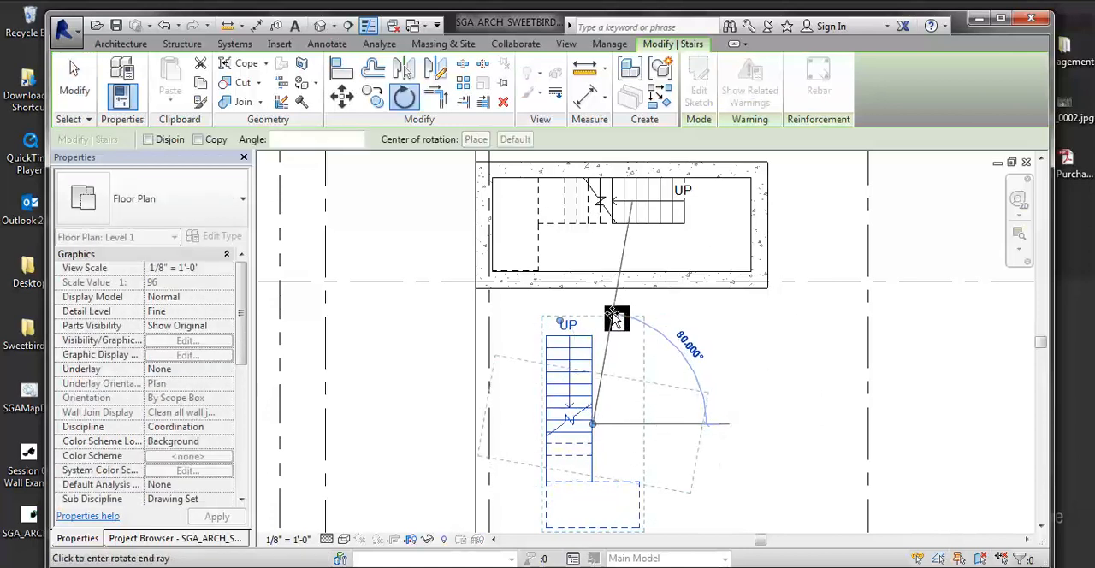
key("Escape")
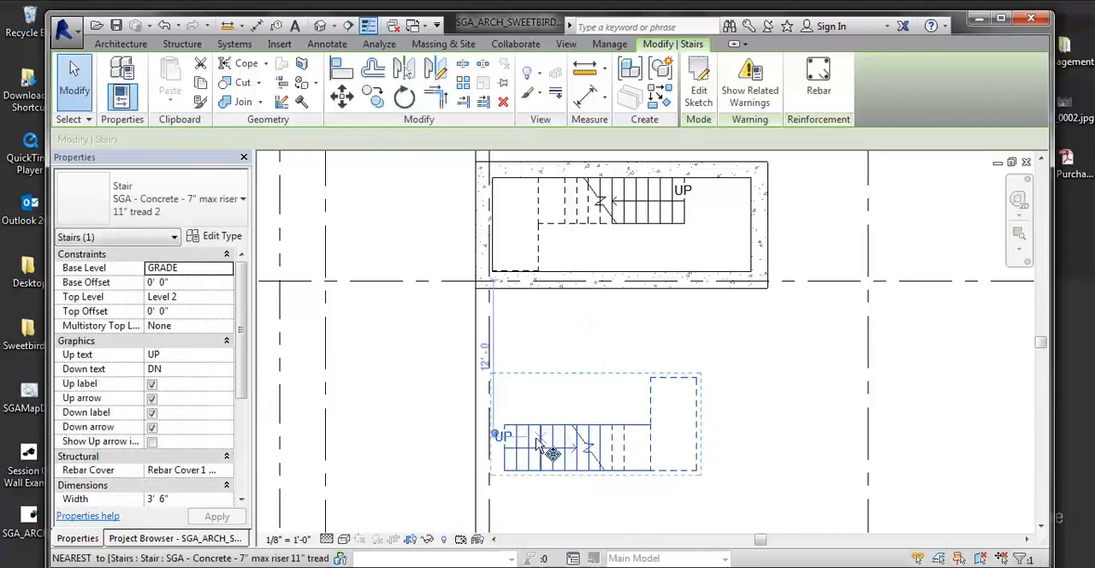
- Move the rotated stair copy up into the shaft, with its run alongside the original stair's run
key("m")
key("v")
scroll(511, 427, "up", 5)
left_click(496, 425)
scroll(565, 380, "down", 3)
middle_click_drag(655, 320, 623, 475)
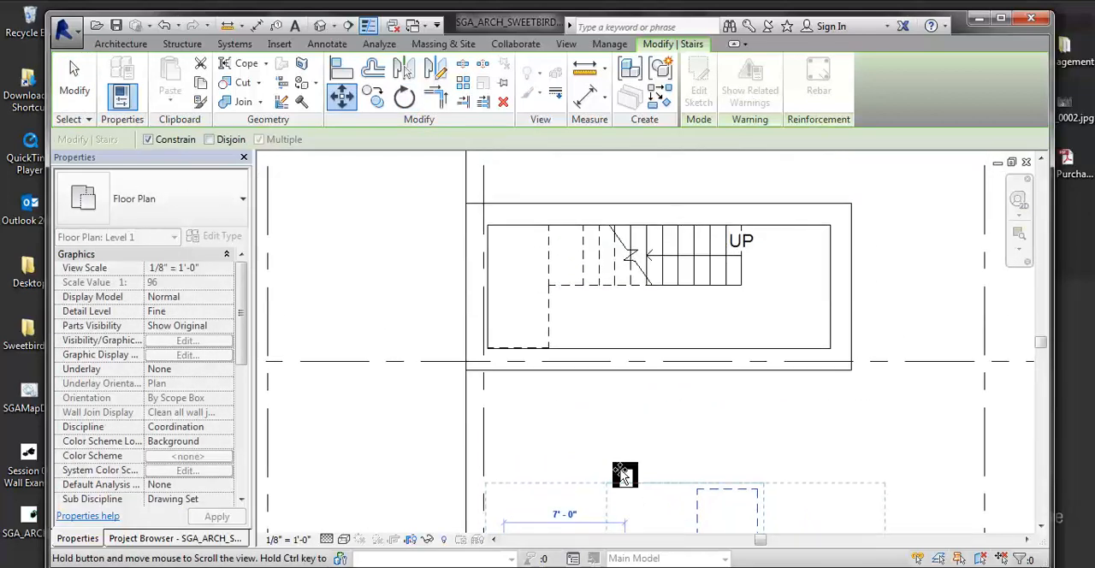
left_click(672, 316)
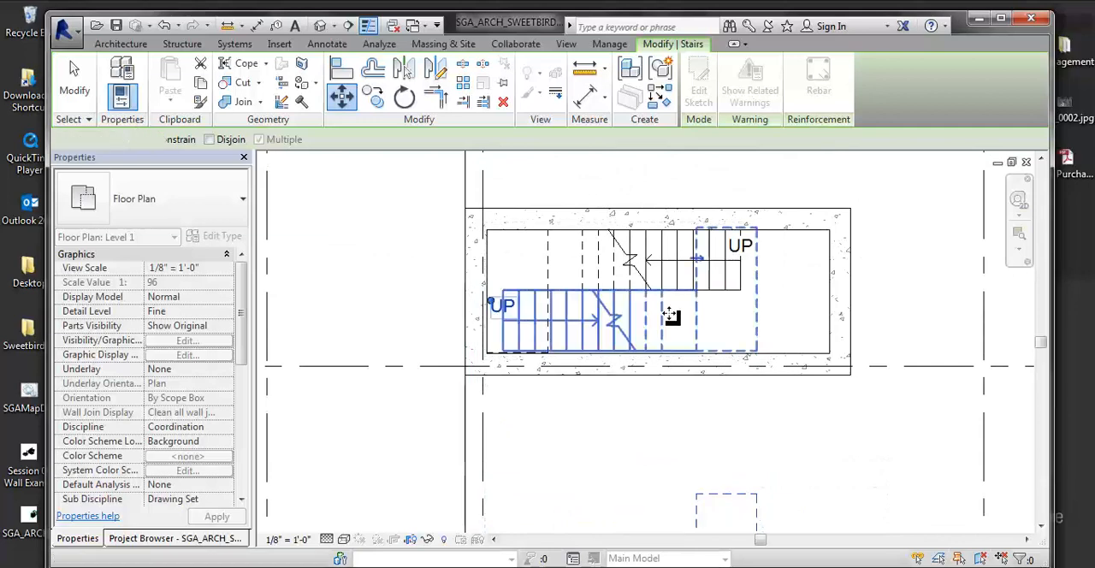
- Move the copied stair along the shaft so its first riser aligns with the original stair's landing edge
key("v")
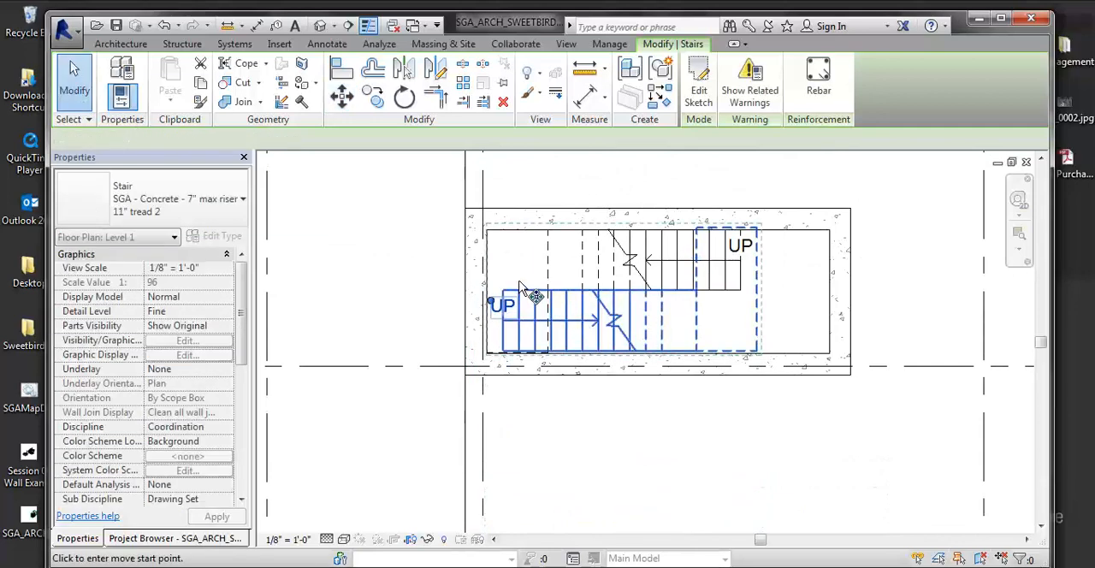
scroll(497, 303, "up", 3)
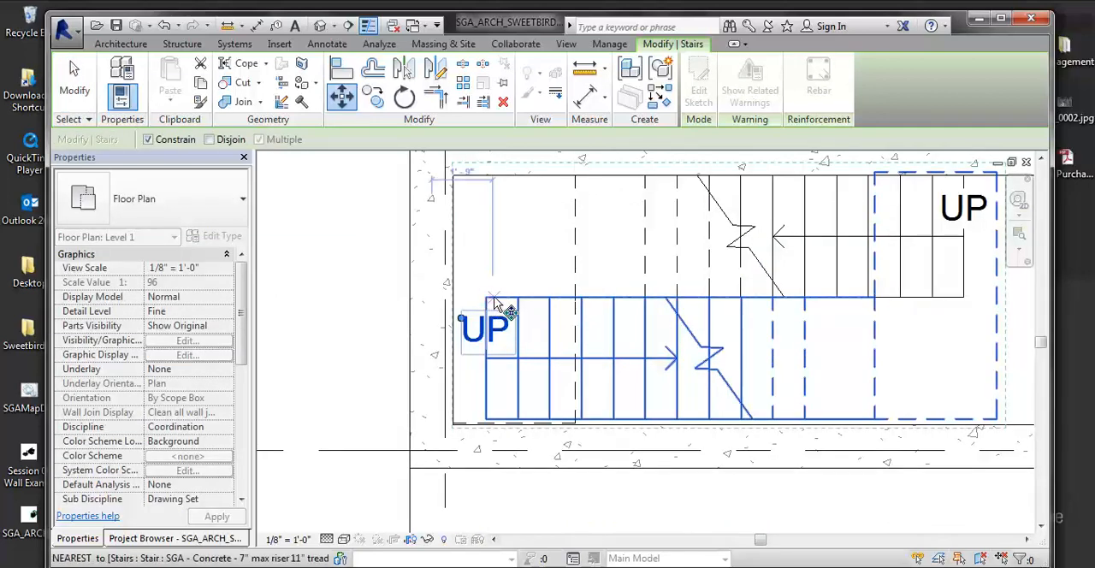
left_click(486, 300)
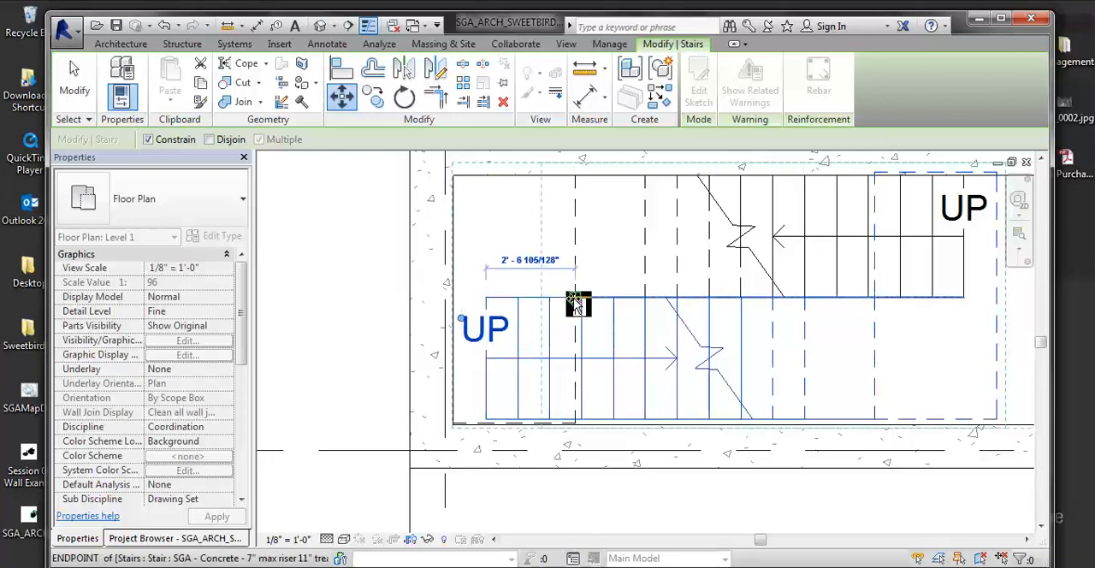
left_click(576, 301)
middle_click_drag(709, 363, 498, 365)
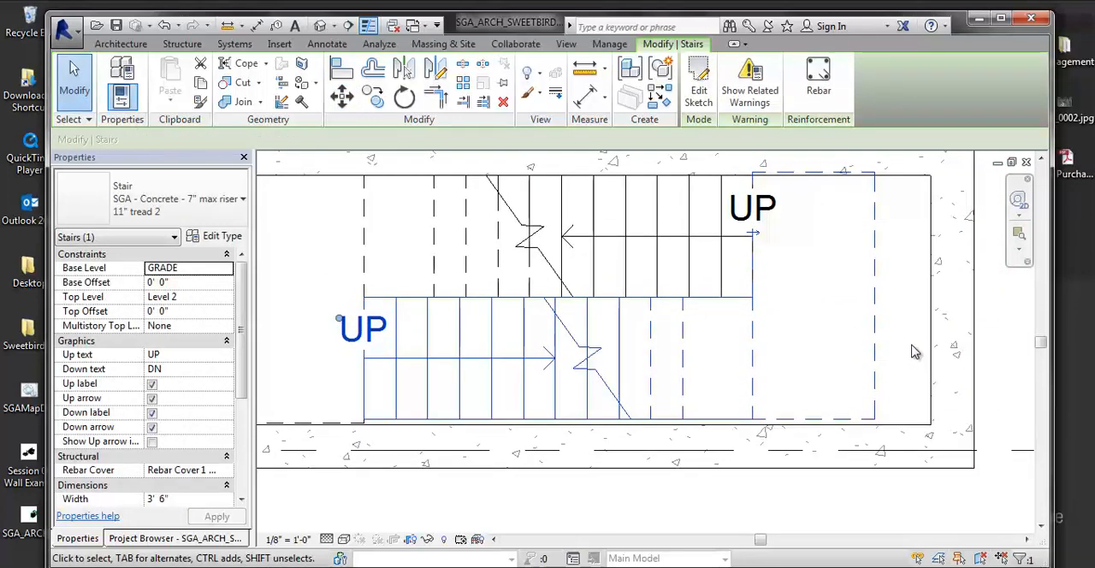
- Move the copied stair down so its landing corner meets the inner face of the shaft's lower wall
key("m")
key("v")
left_click(875, 419)
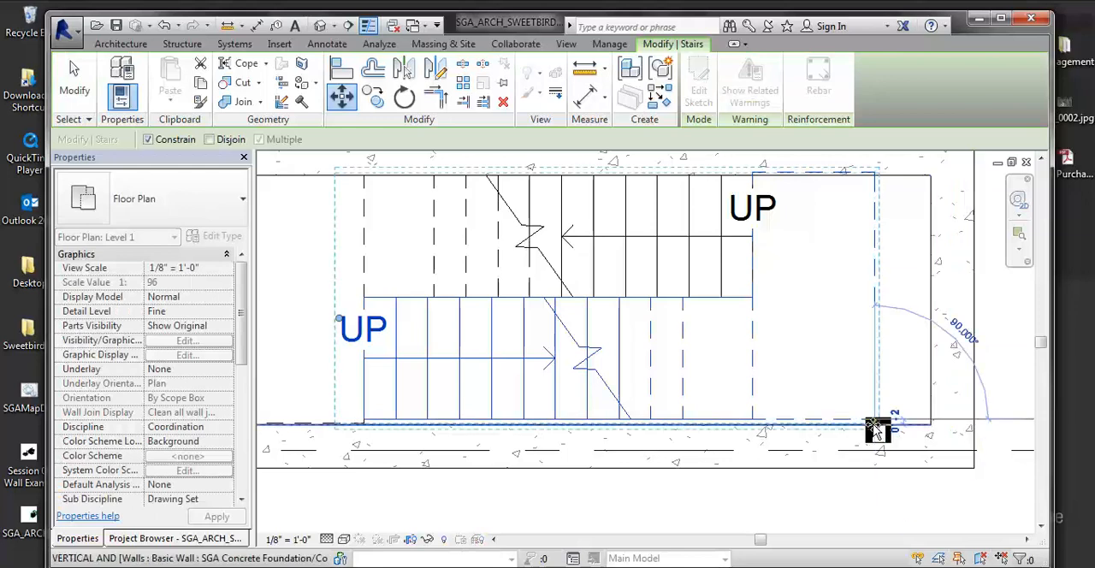
left_click(887, 422)
scroll(858, 416, "down", 3)
scroll(852, 403, "up", 2)
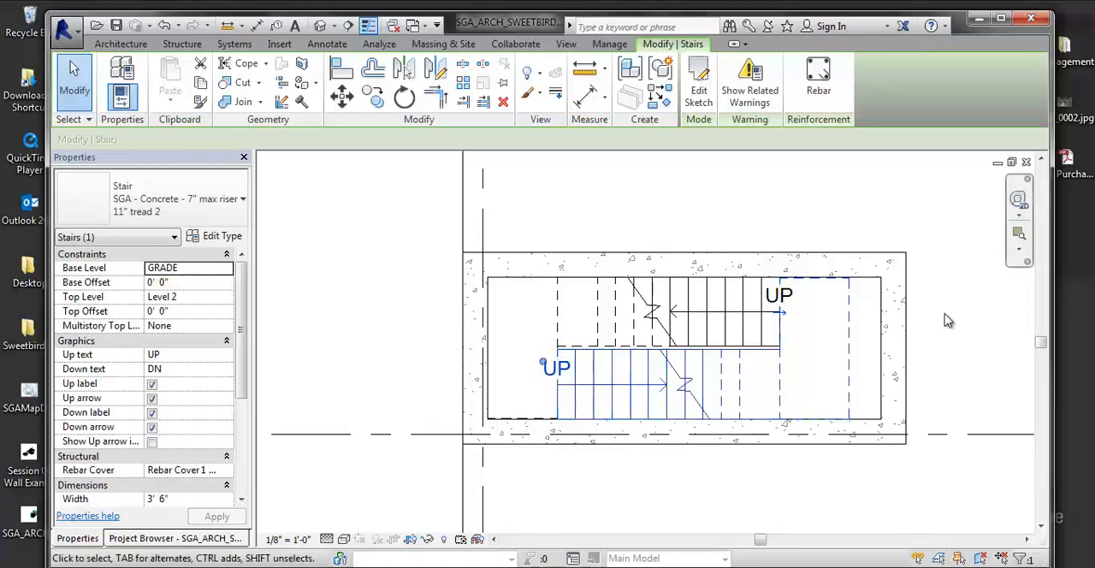
- Select both stairs and examine how their runs and landings align with each other and the shaft walls
scroll(958, 353, "up", 4)
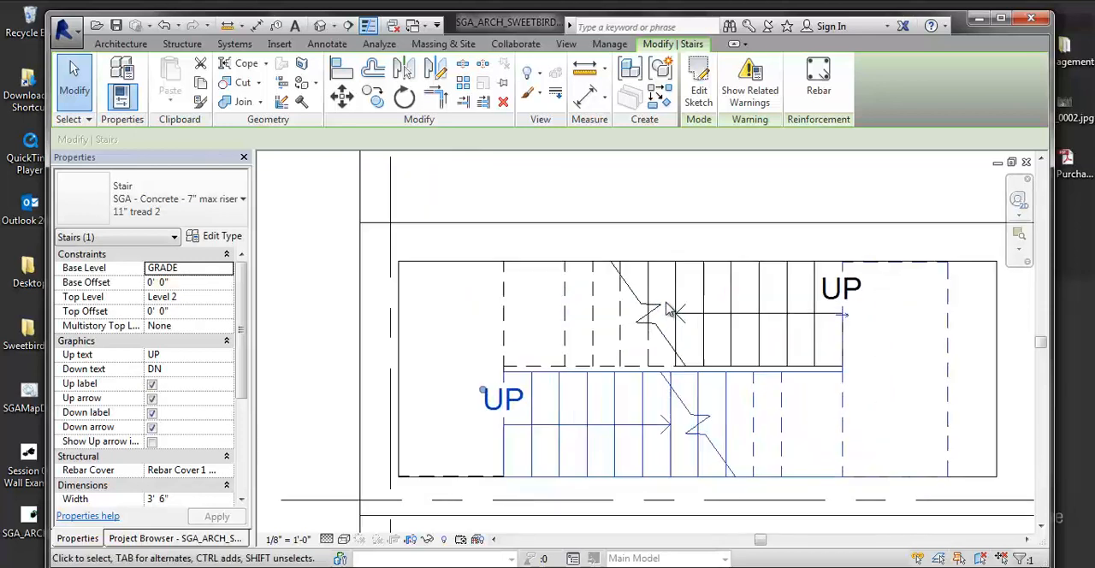
middle_click_drag(885, 370, 755, 353)
scroll(813, 344, "down", 2)
left_click_drag(903, 326, 732, 394)
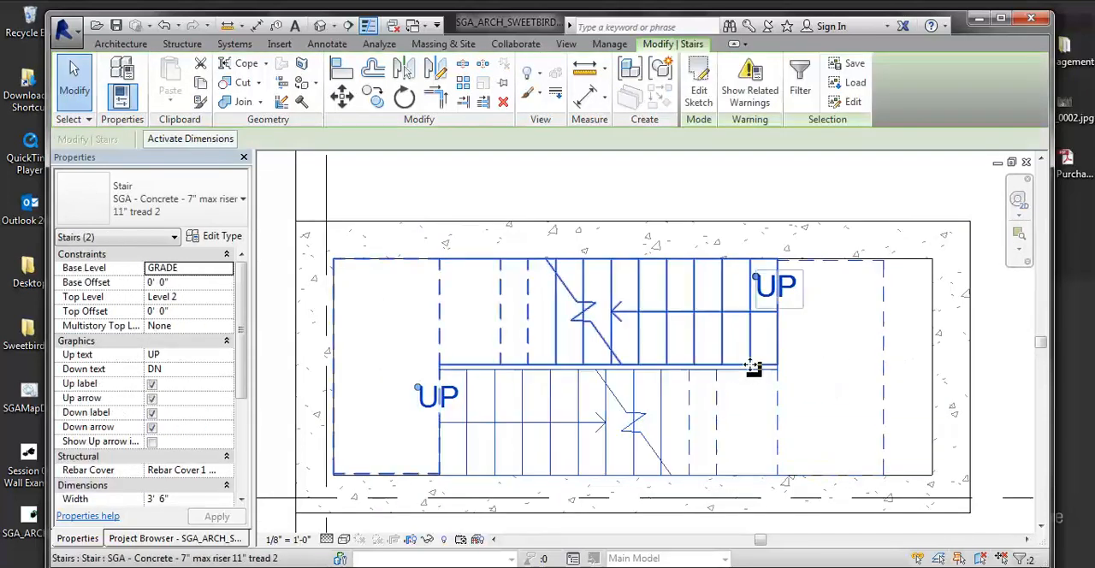
scroll(830, 300, "up", 4)
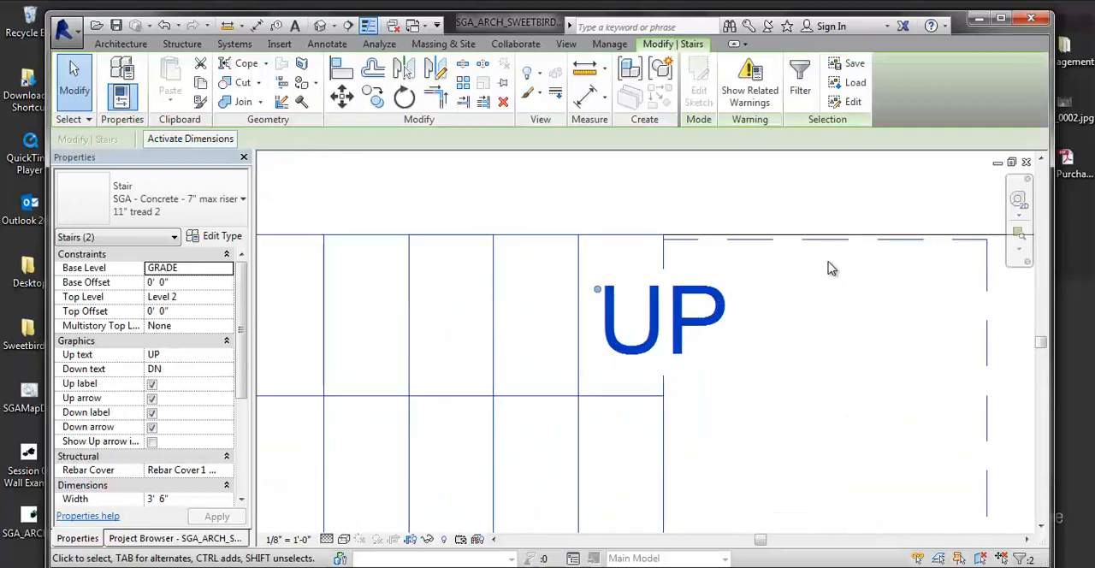
scroll(821, 265, "down", 3)
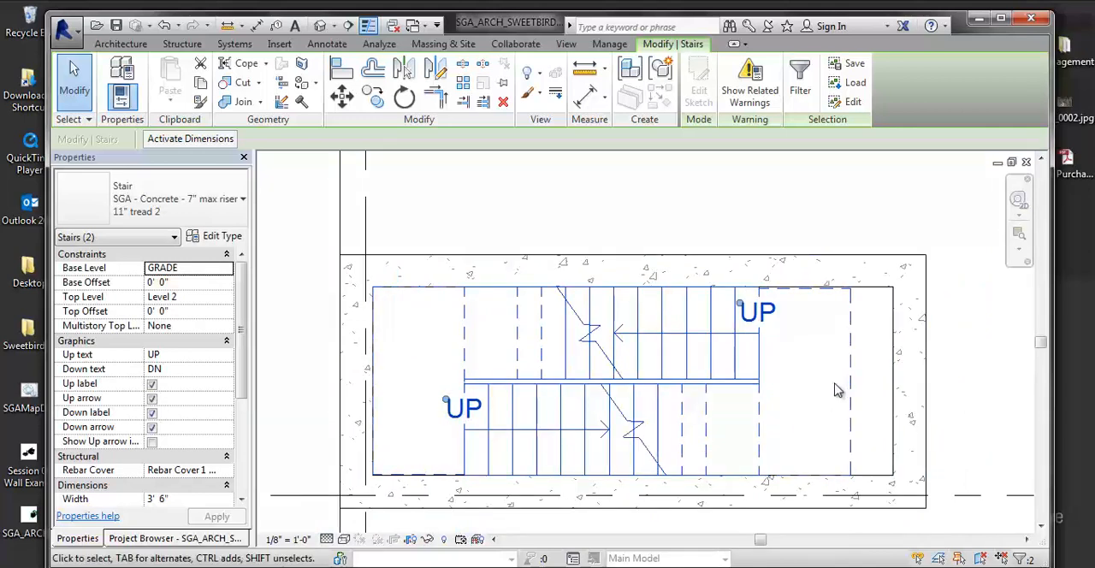
- Dimension the gap between the copied stair's landing edge and the shaft's end wall
key("i")
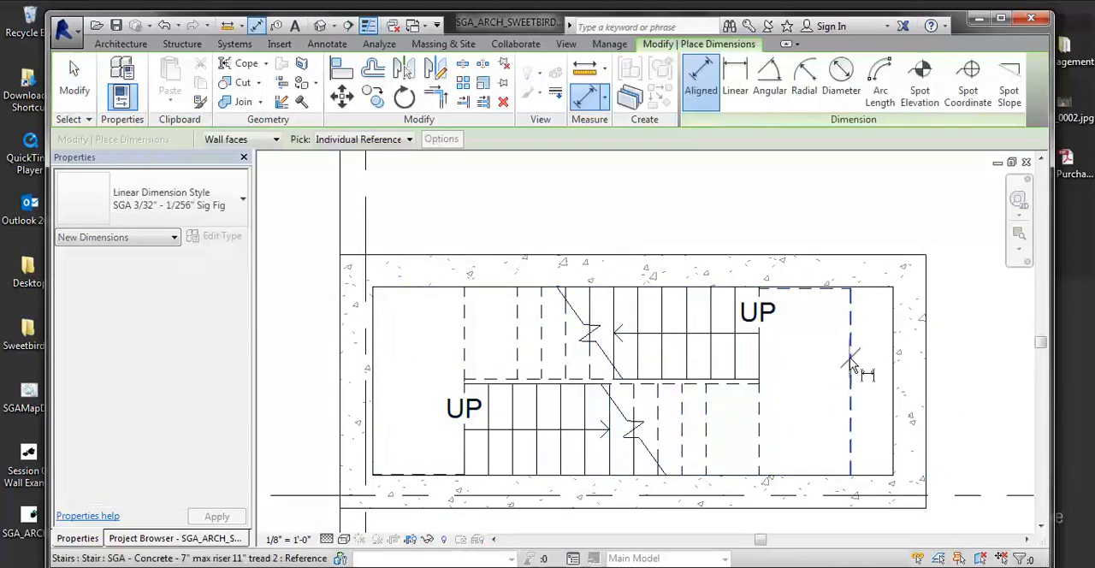
left_click(915, 229)
scroll(916, 214, "up", 1)
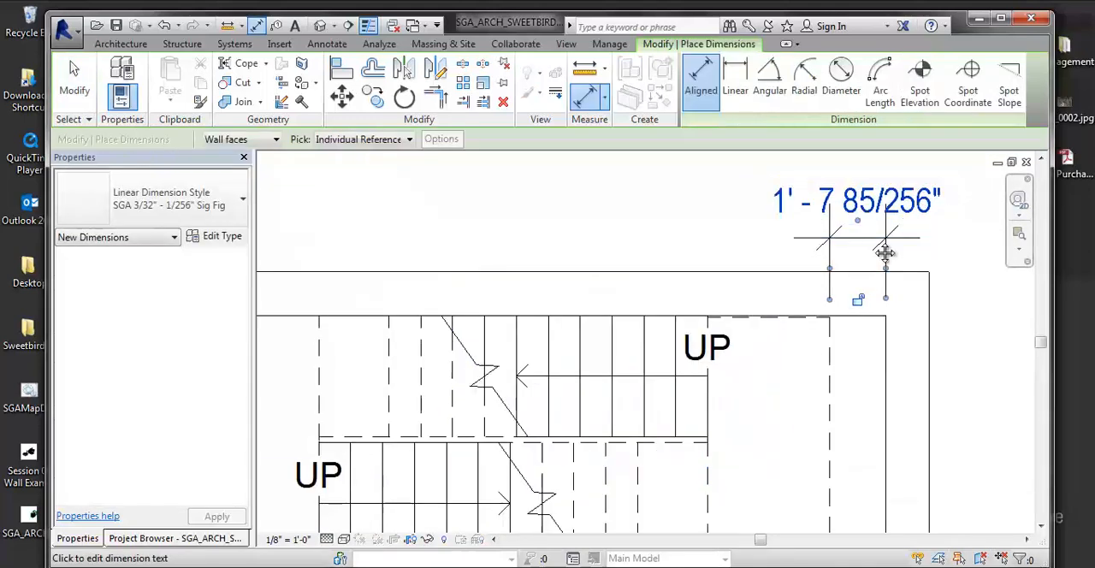
middle_click_drag(885, 250, 817, 284)
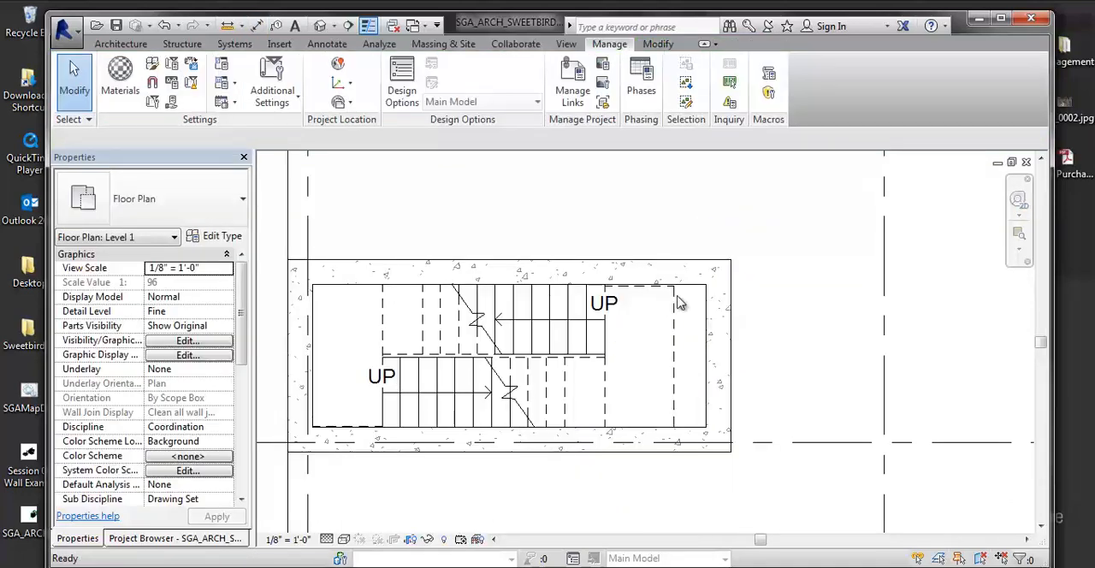
- Draw a horizontal model line about 1'-7" long from the copied stair's landing edge to the inner face of the end wall
key("l")
key("i")
scroll(681, 295, "up", 2)
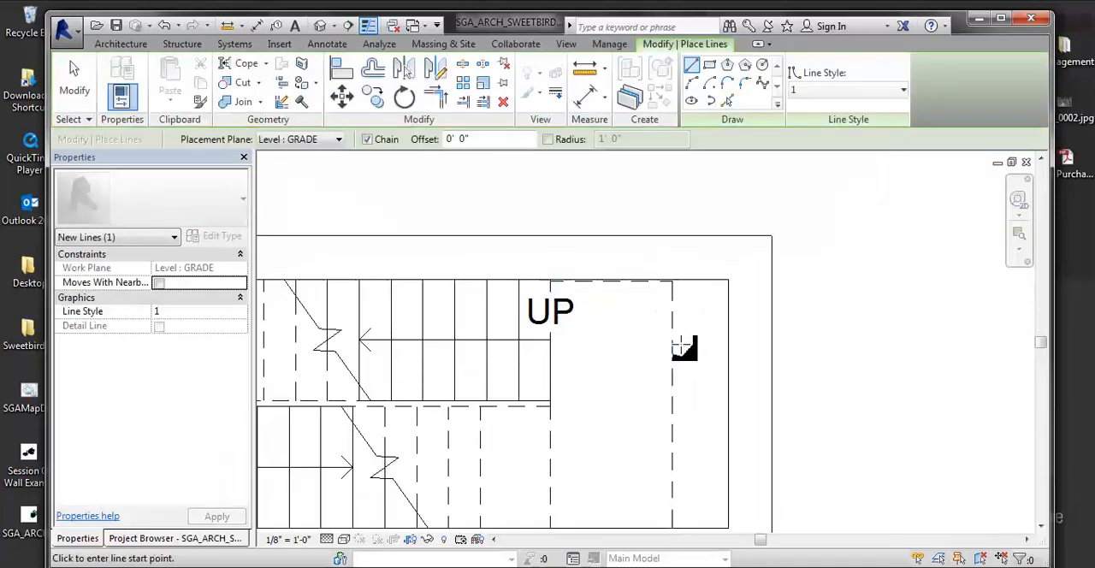
left_click(672, 405)
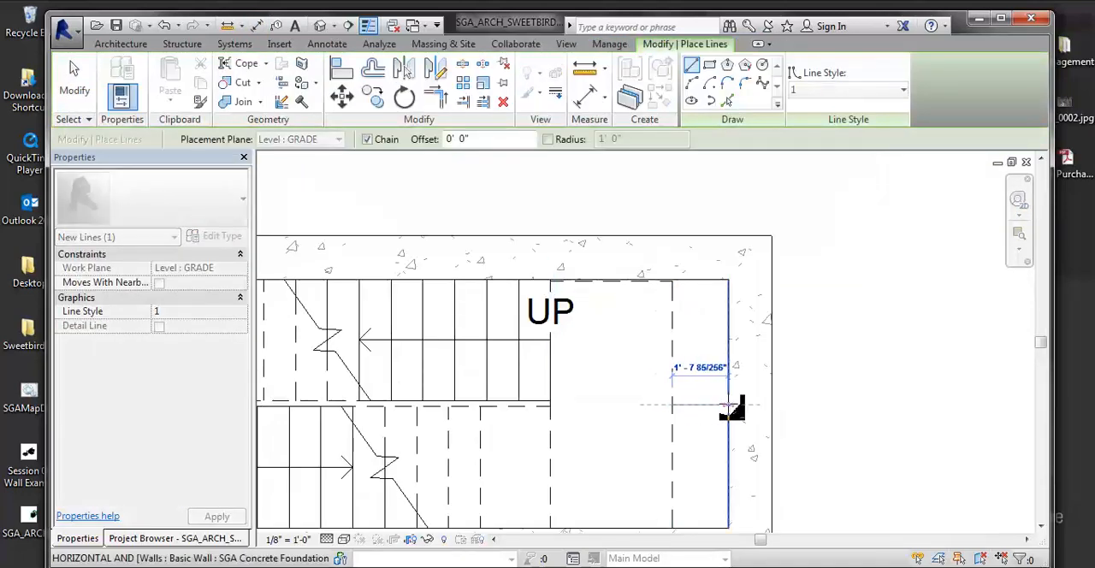
left_click(729, 405)
key("Escape")
key("Escape")
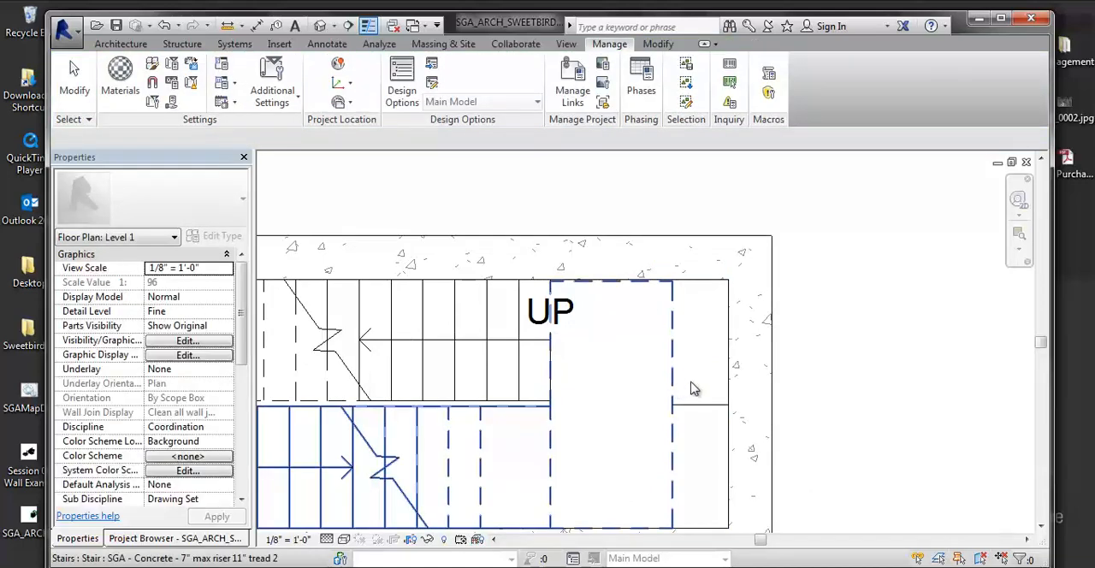
- Move the copied stair toward the end wall, from the model line's endpoint to its midpoint
left_click(693, 388)
key("v")
scroll(685, 399, "up", 2)
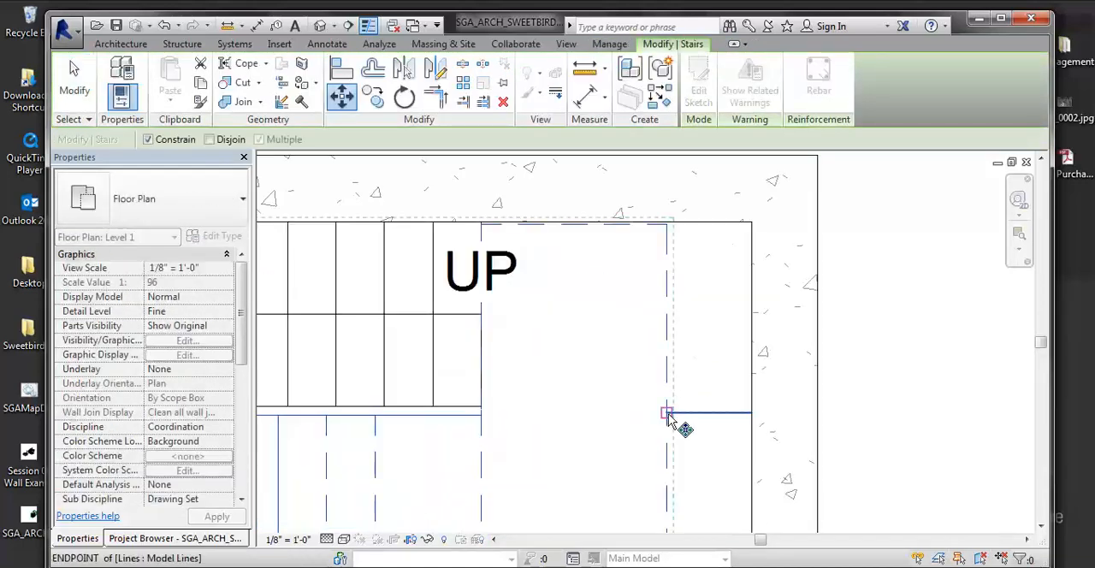
scroll(693, 382, "down", 2)
key("Escape")
key("Escape")
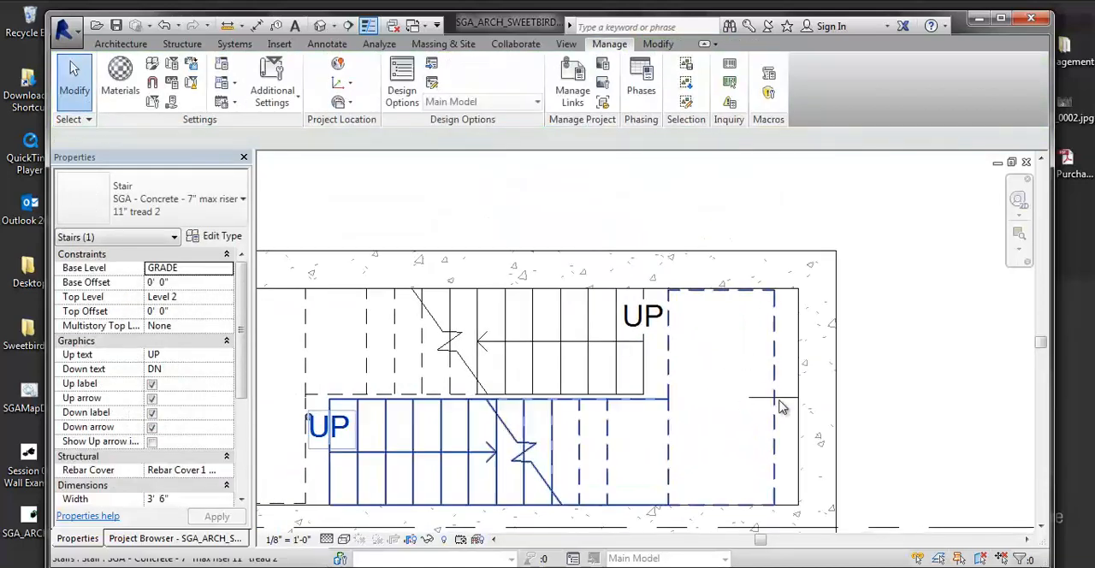
- Measure the offset between the copied stair's first riser and the original stair's landing edge
left_click(776, 396)
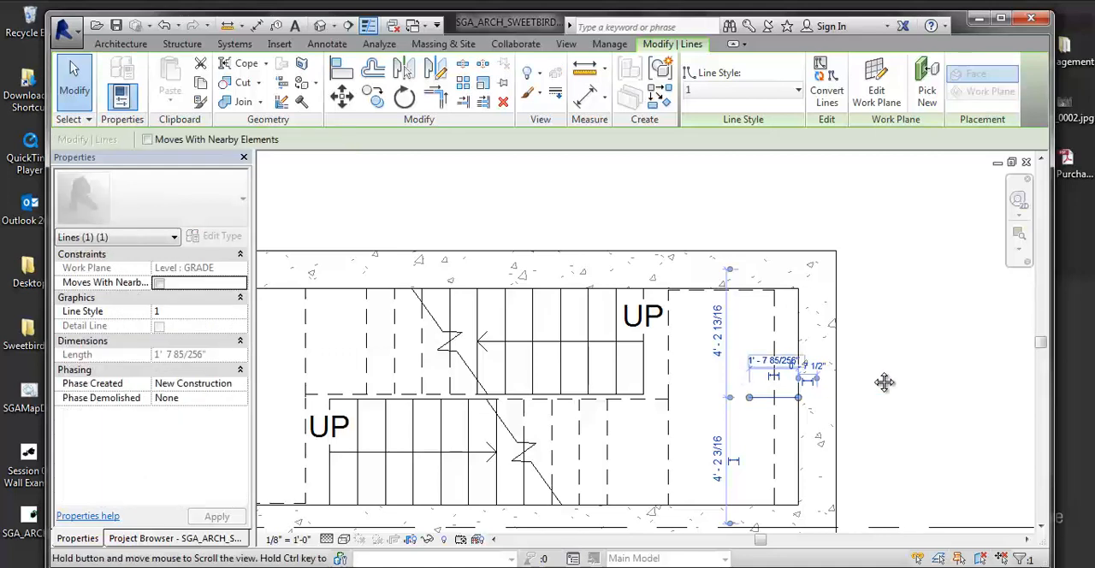
middle_click_drag(746, 383, 884, 382)
key("Escape")
key("d")
key("i")
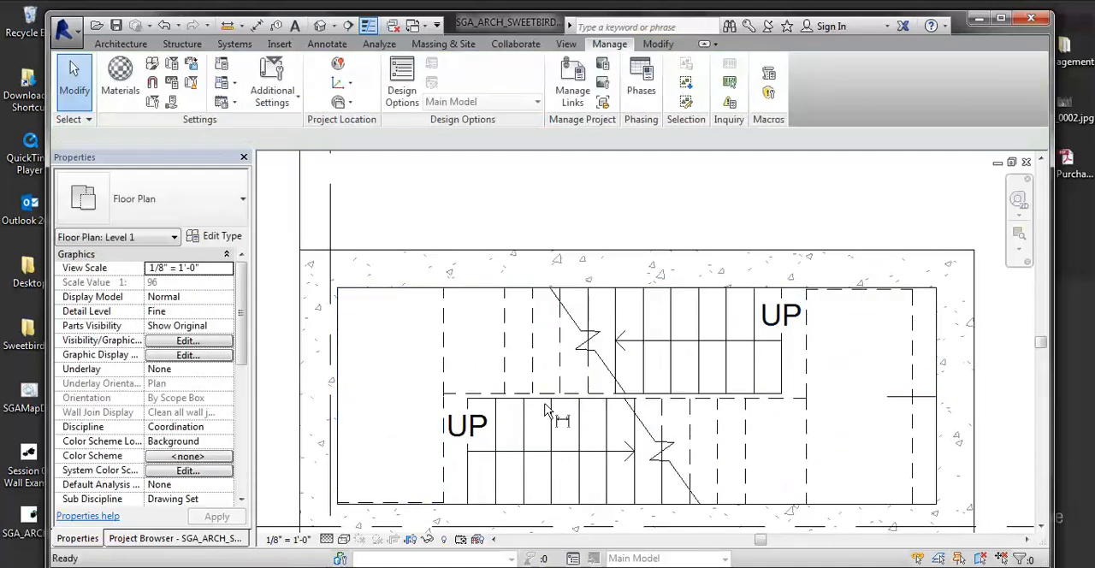
scroll(474, 446, "up", 3)
left_click(461, 385)
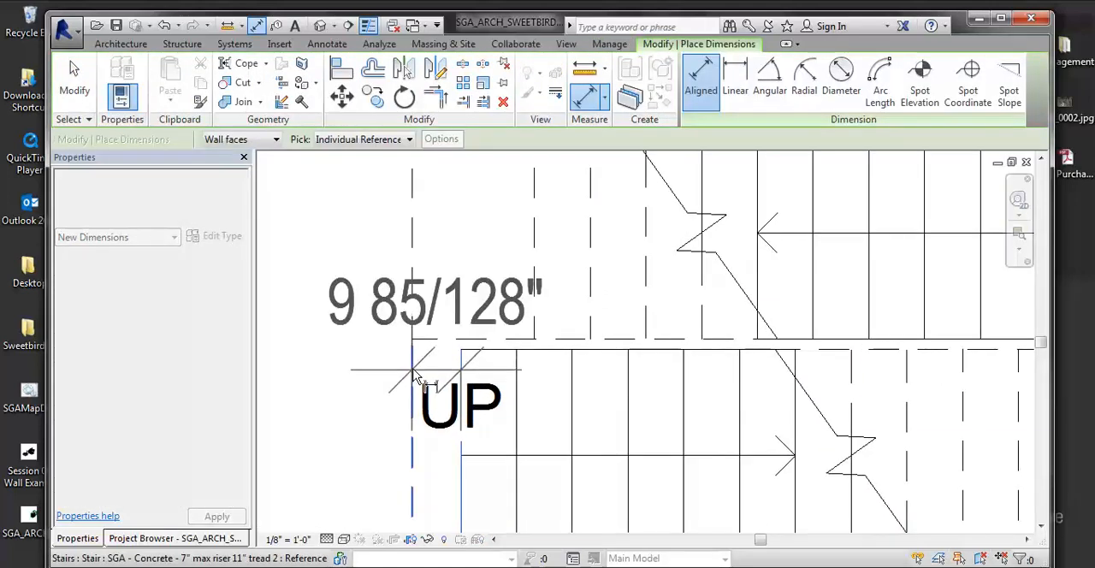
scroll(416, 377, "down", 3)
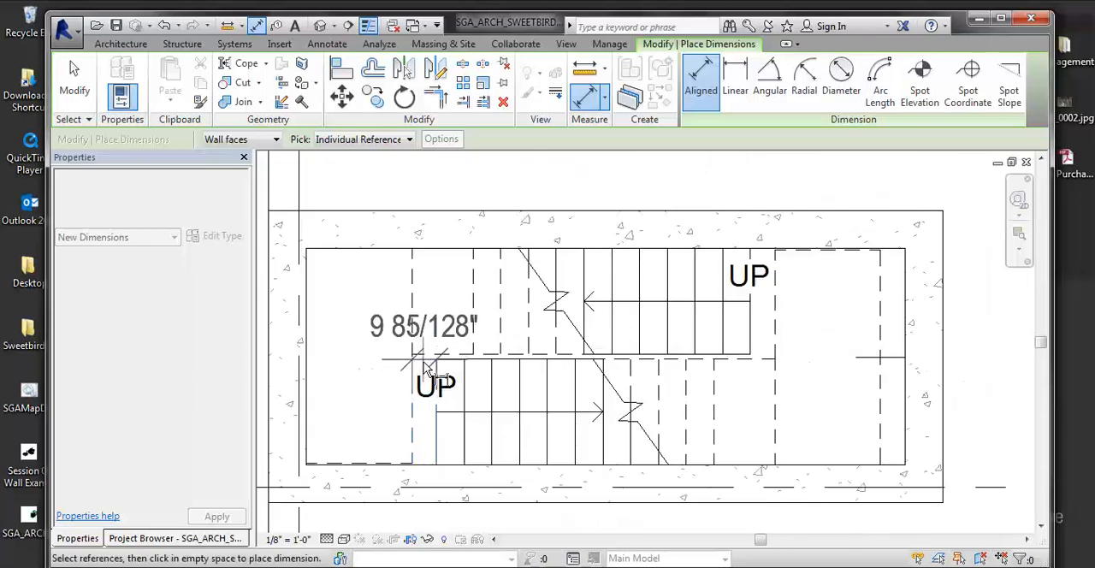
scroll(425, 368, "up", 3)
key("Escape")
key("Escape")
- Move the original stair horizontally so its landing edge lines up with the copied stair's first riser
left_click(430, 350)
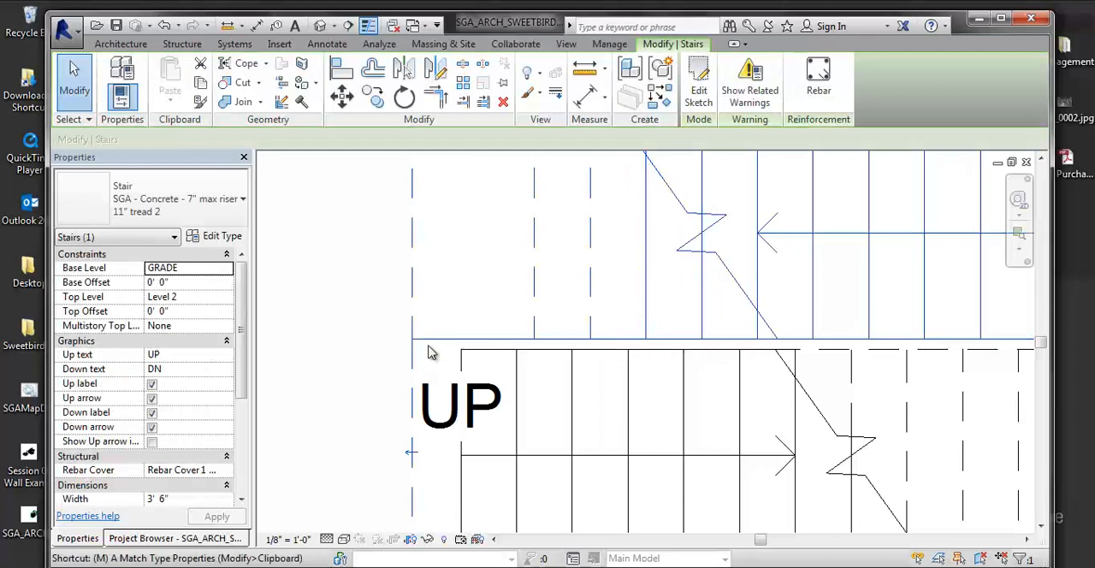
key("m")
key("v")
scroll(403, 342, "up", 2)
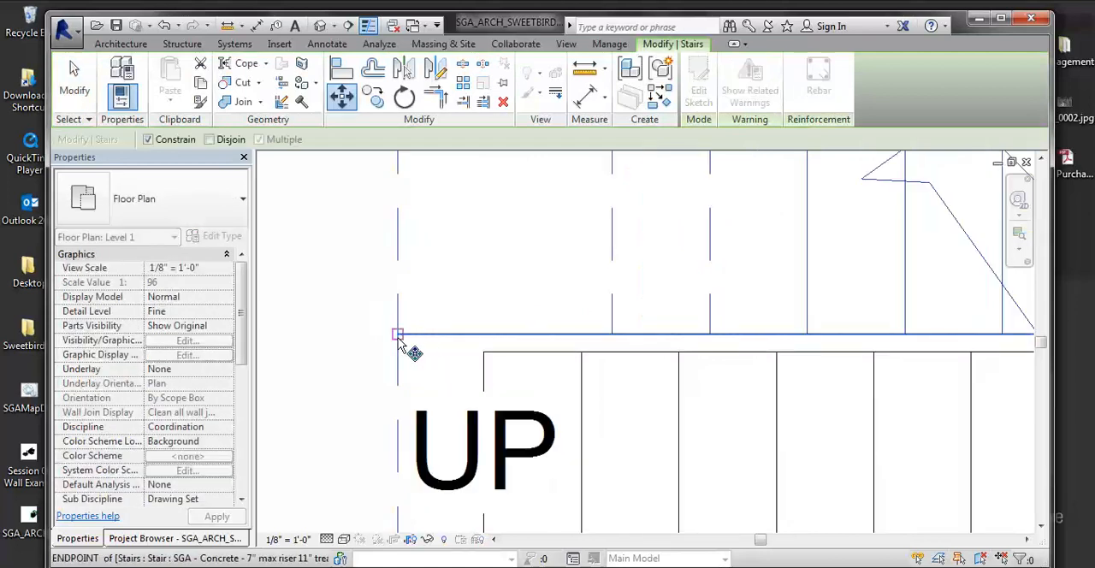
left_click(484, 357)
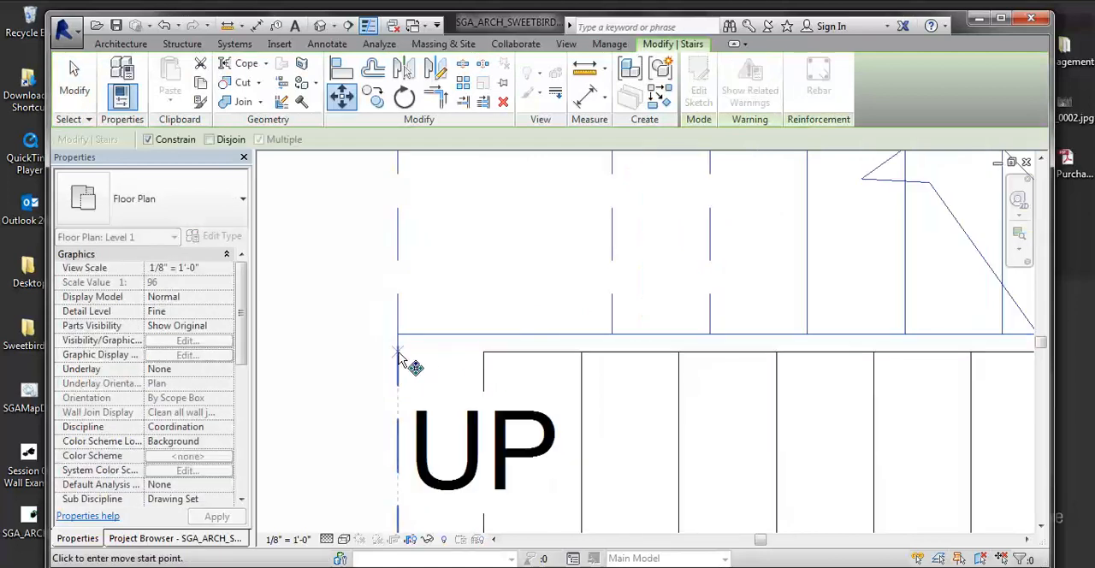
left_click(483, 356)
scroll(481, 368, "down", 4)
key("Escape")
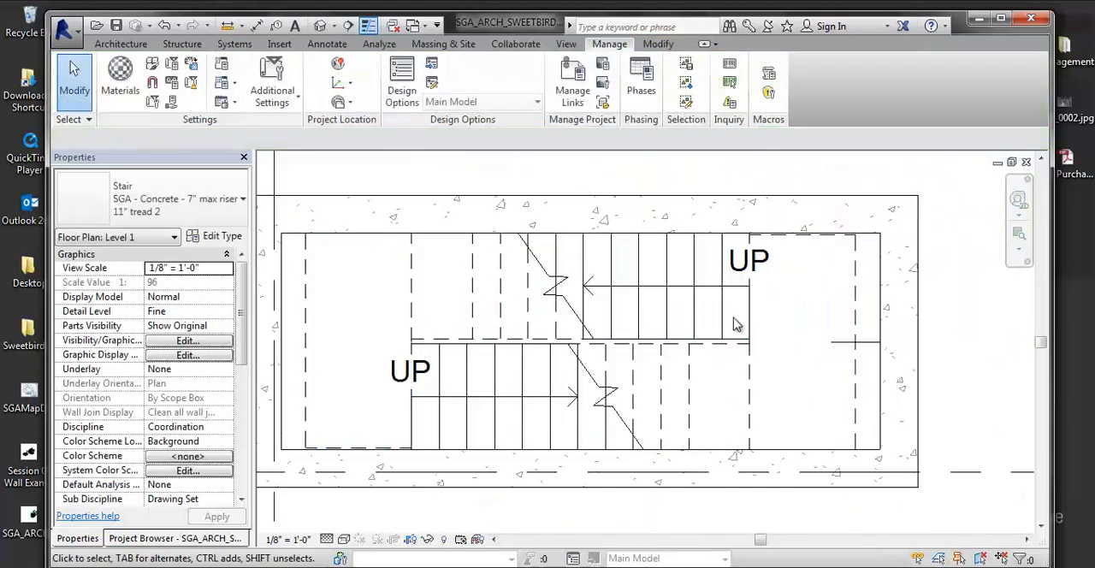
- Edit the copied stair's sketch and extend its landing boundary to the inner face of the shaft's end wall
left_click(753, 368)
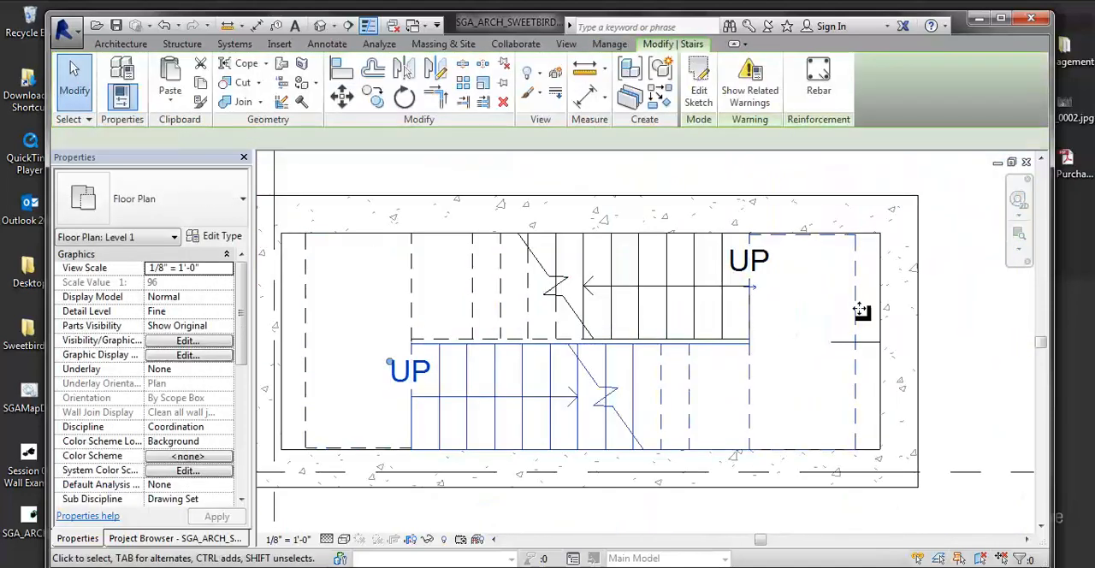
double_click(820, 241)
left_click(855, 320)
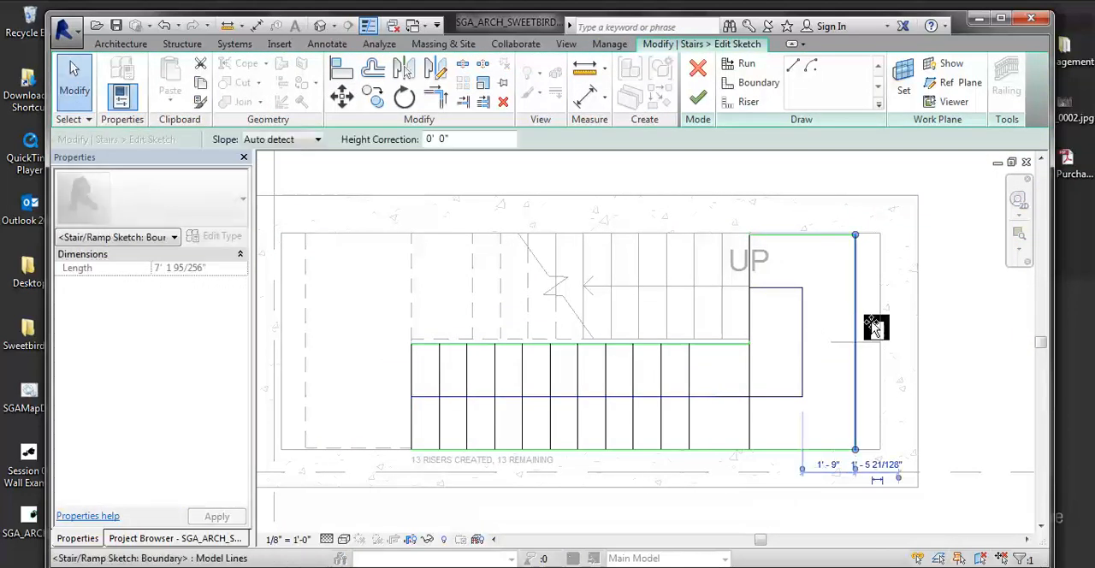
left_click_drag(874, 327, 879, 324)
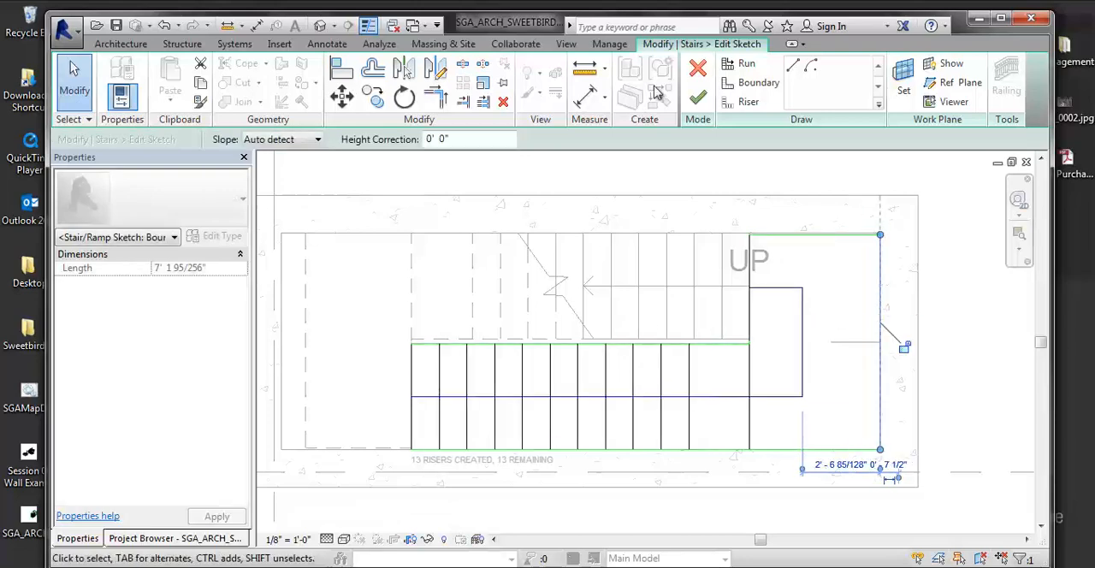
left_click(697, 100)
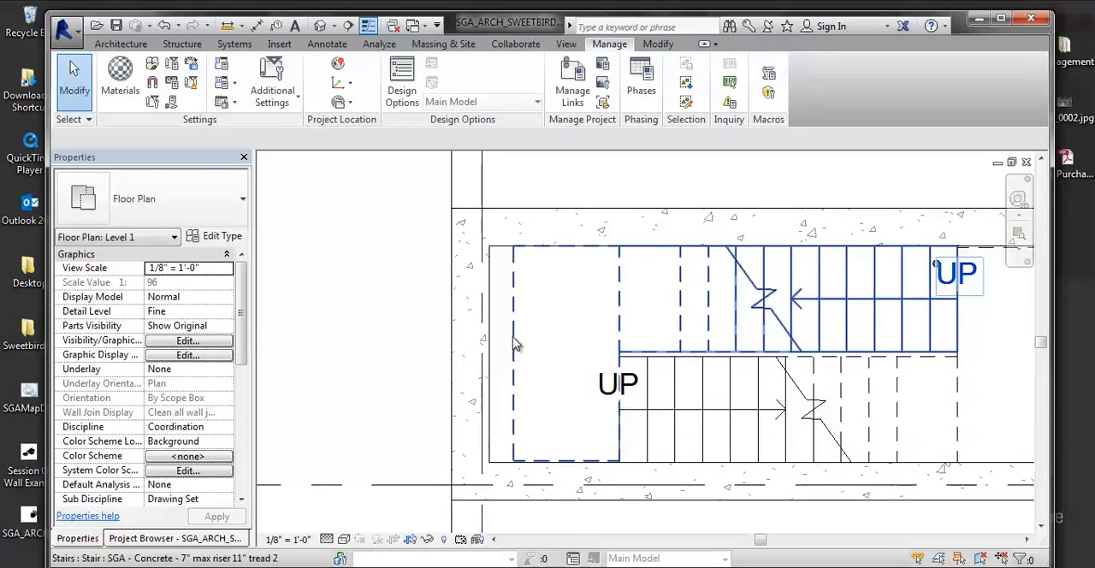
- Edit the original stair's sketch and extend its landing boundary to the inner face of the opposite end wall
left_click(698, 90)
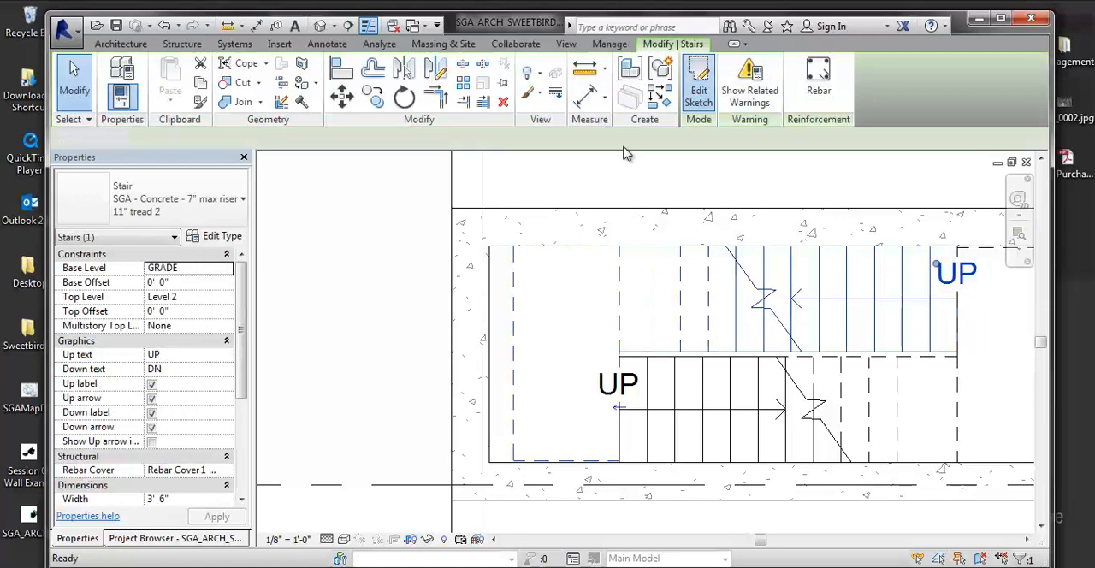
left_click(512, 345)
left_click_drag(511, 345, 489, 344)
left_click(698, 98)
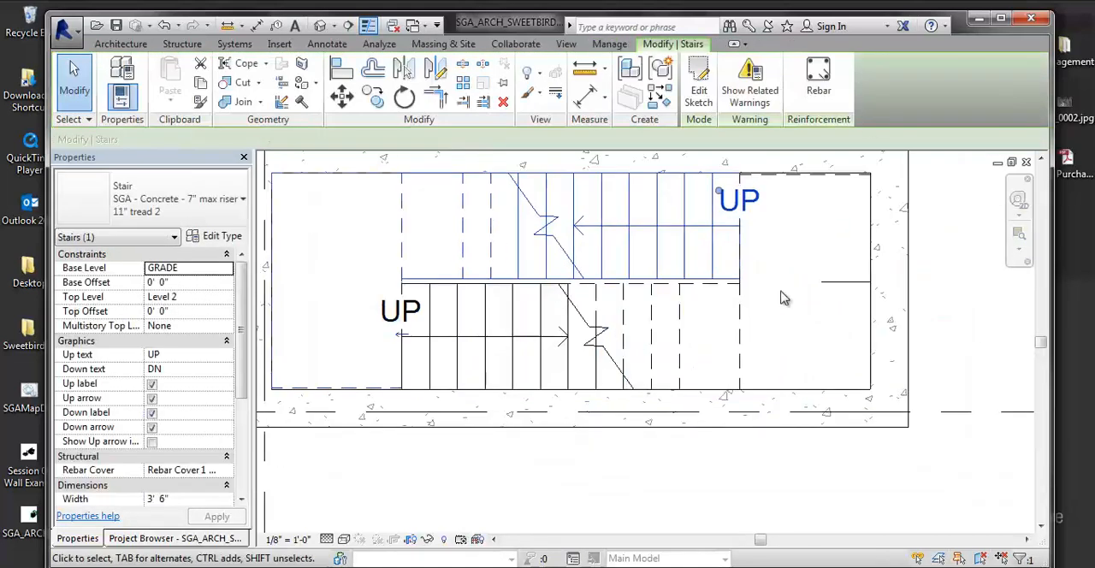
scroll(662, 368, "down", 3)
key("Escape")
scroll(594, 367, "up", 3)
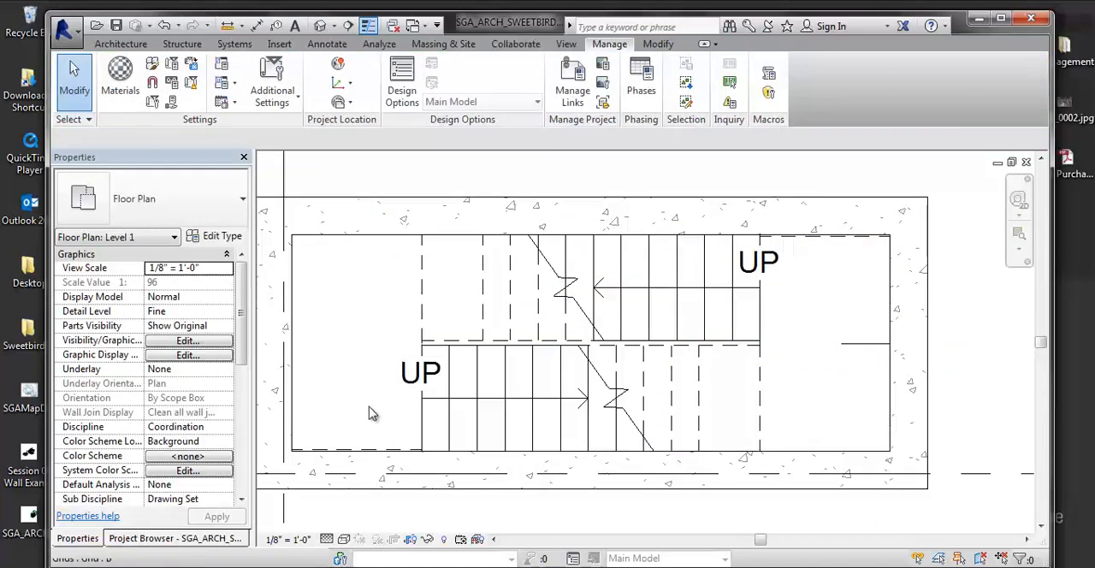
scroll(370, 414, "down", 3)
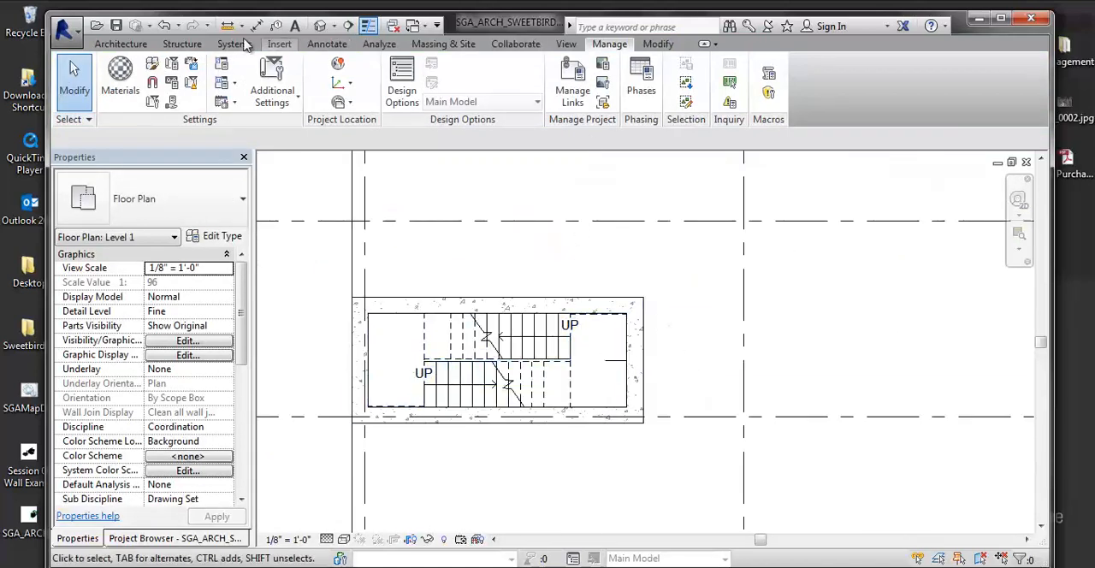
- Place a building section lengthwise through the shaft along the narrow gap between the two stair flights
left_click(137, 44)
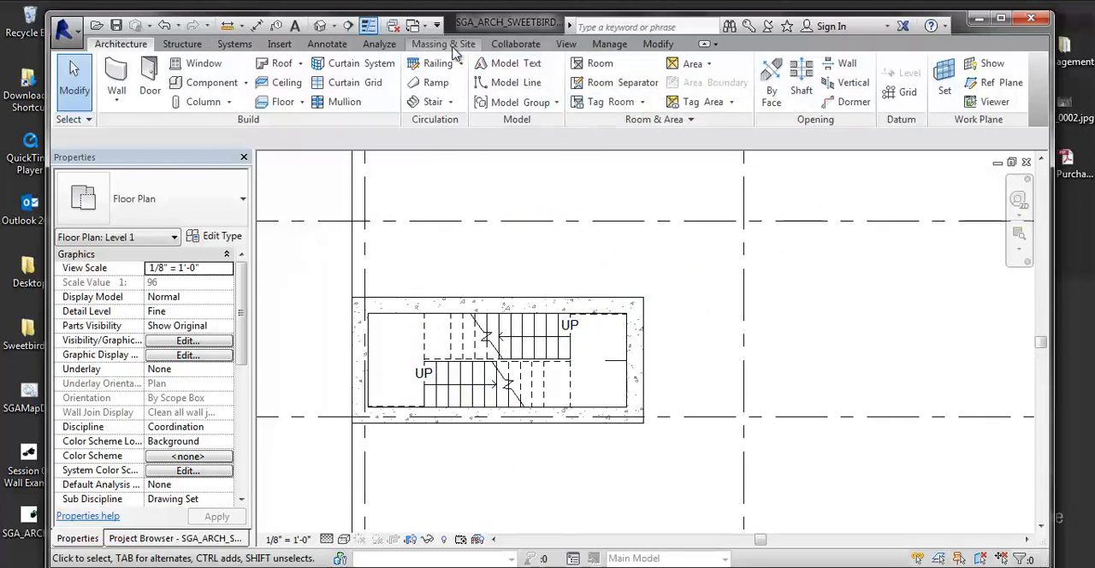
left_click(564, 45)
left_click(547, 82)
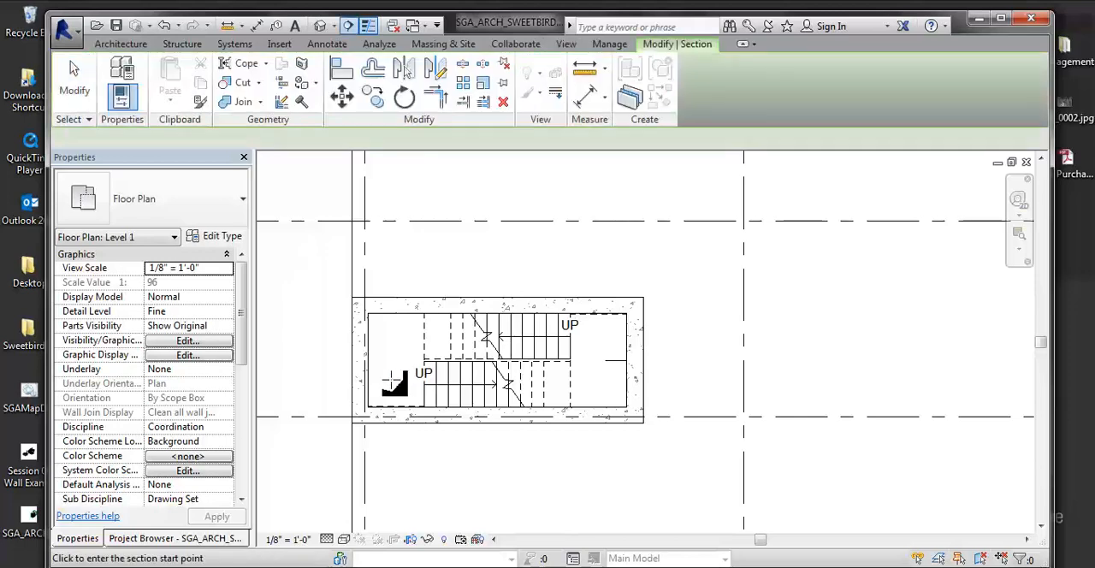
scroll(398, 377, "up", 4)
scroll(462, 357, "up", 2)
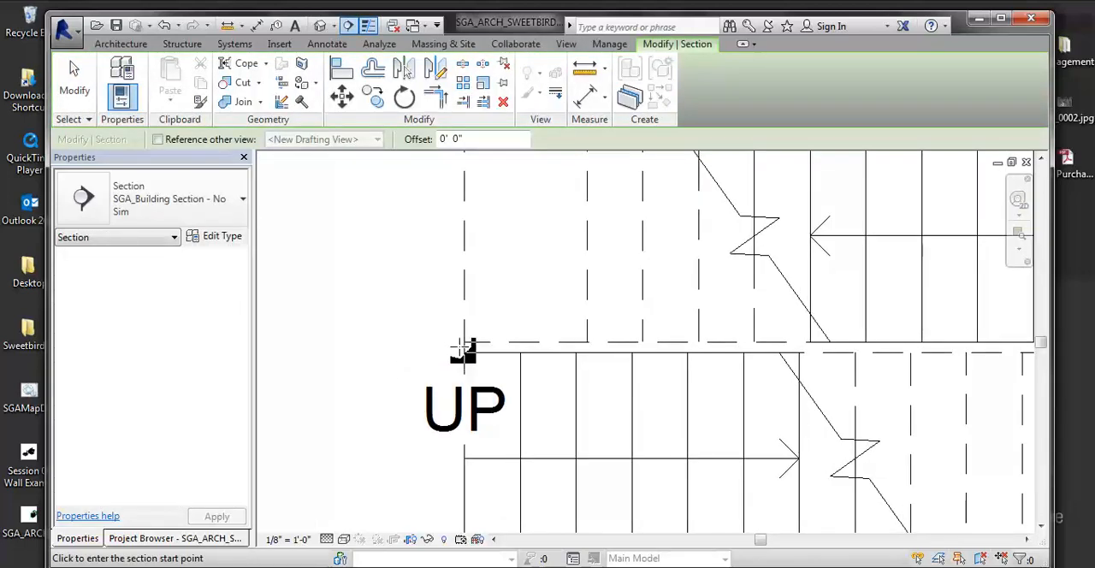
left_click(464, 355)
scroll(509, 348, "down", 4)
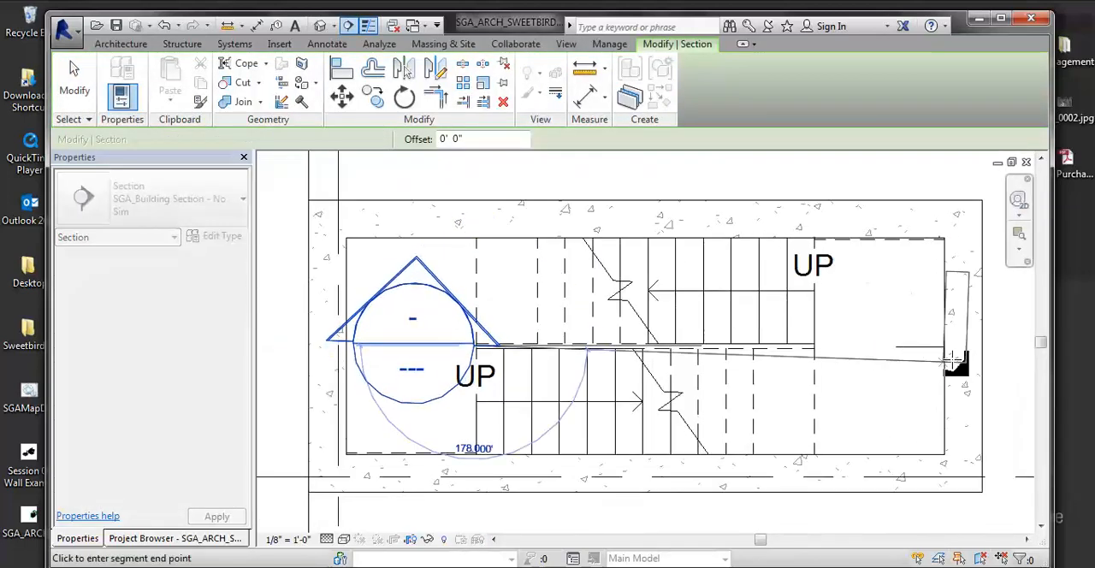
middle_click_drag(980, 362, 956, 355)
left_click(798, 350)
scroll(751, 349, "down", 1)
key("Escape")
- Extend the section line so its head sits outside the shaft's end wall
left_click(838, 365)
left_click_drag(492, 361, 346, 359)
scroll(490, 349, "down", 2)
left_click(485, 272)
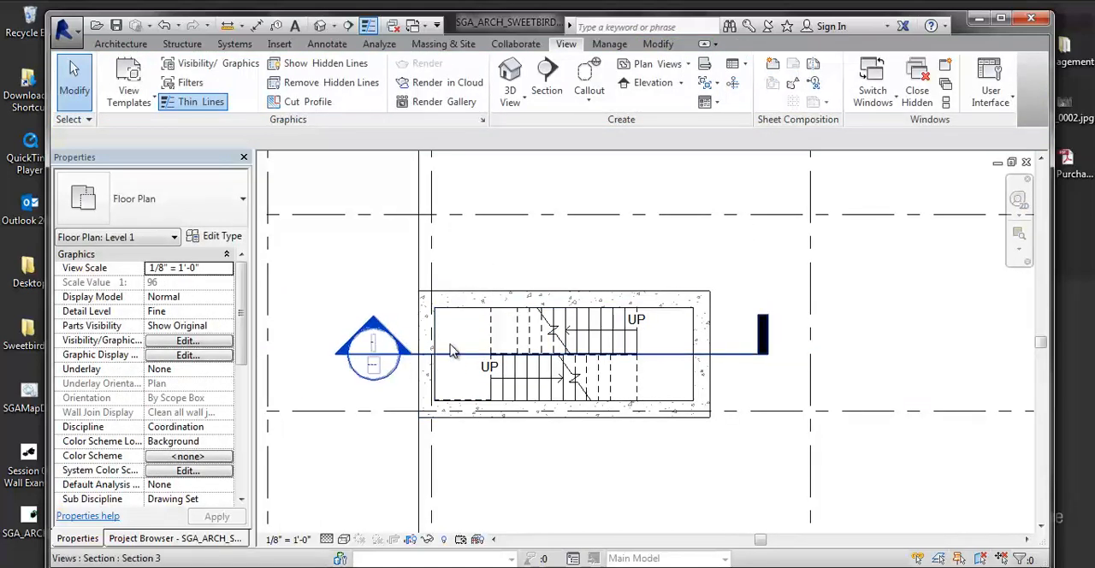
- Widen the section's crop past the shaft's end wall and pull its far clip in to just beyond the side wall
left_click(454, 351)
scroll(516, 257, "down", 2)
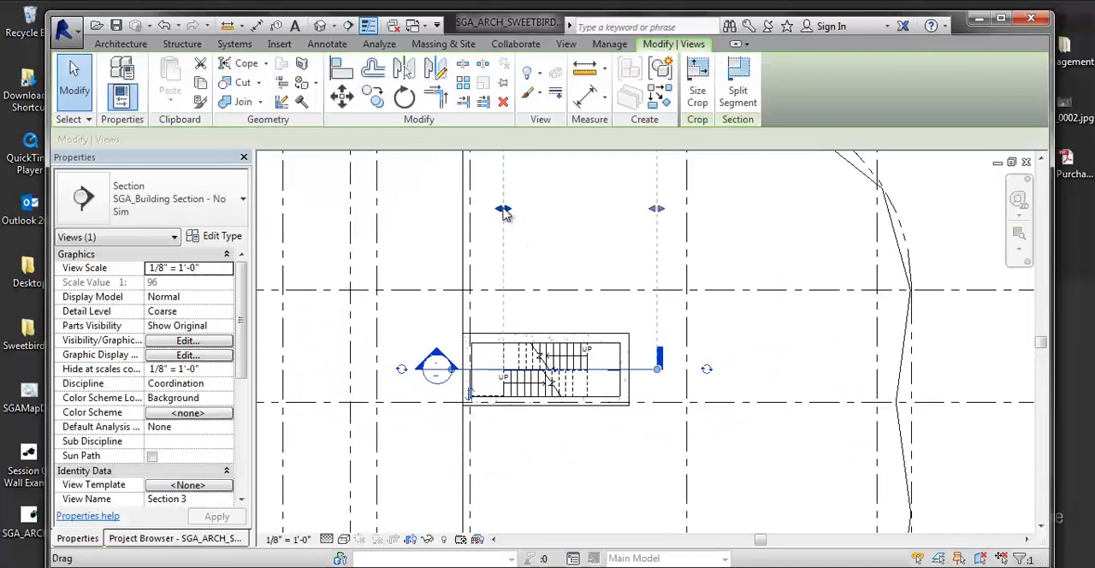
left_click_drag(505, 212, 459, 220)
left_click(508, 249)
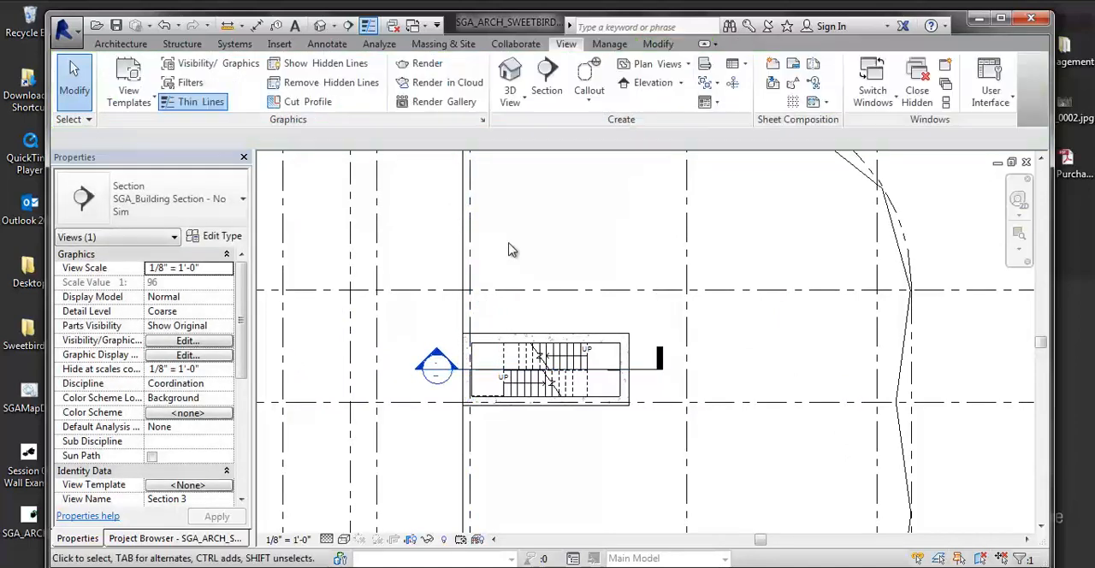
left_click(657, 367)
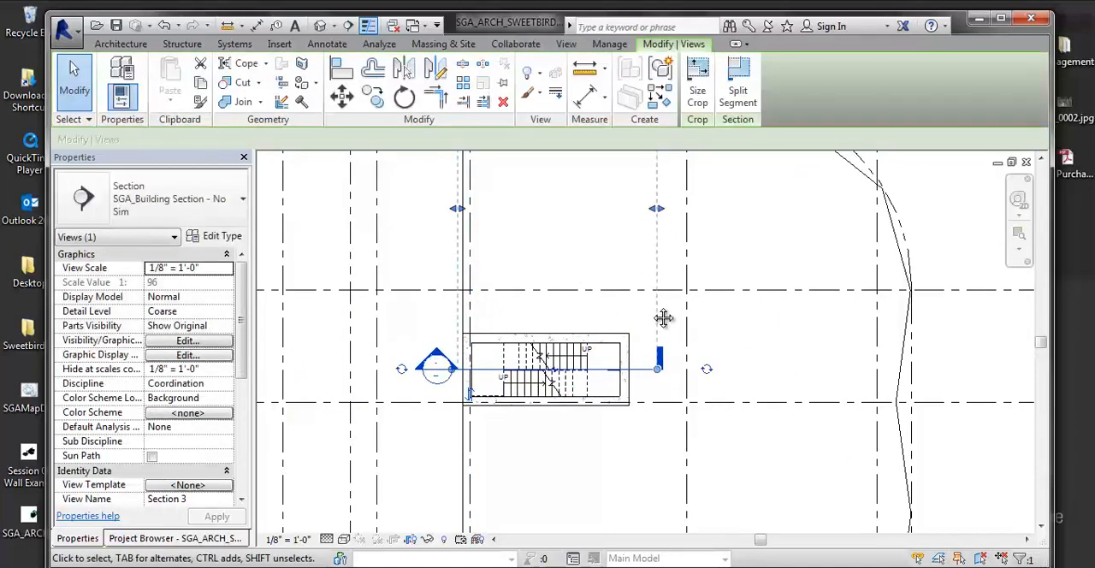
scroll(664, 317, "down", 1)
middle_click_drag(664, 317, 657, 367)
scroll(616, 244, "down", 1)
left_click_drag(595, 207, 570, 338)
scroll(570, 342, "up", 2)
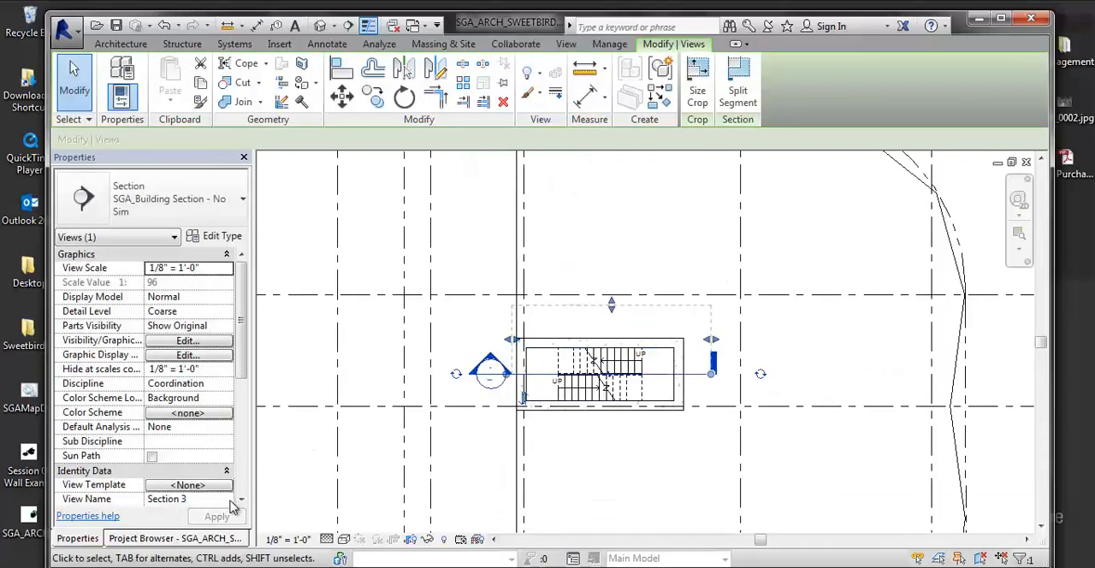
- Rename the new section view as Stair Core Section
left_click(163, 538)
left_click(147, 471)
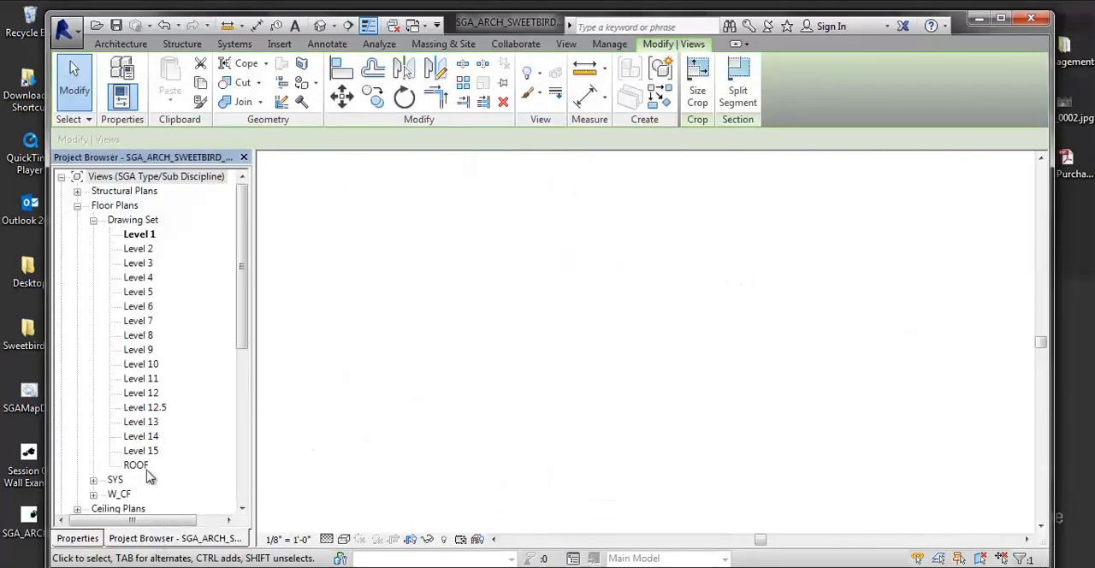
scroll(137, 470, "down", 3)
scroll(137, 462, "down", 3)
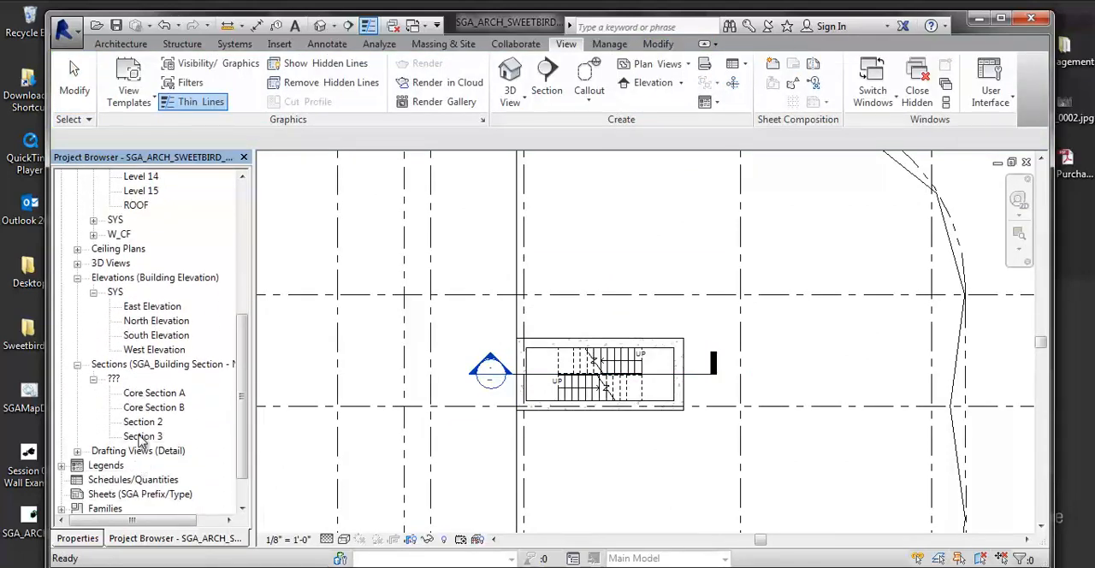
right_click(143, 438)
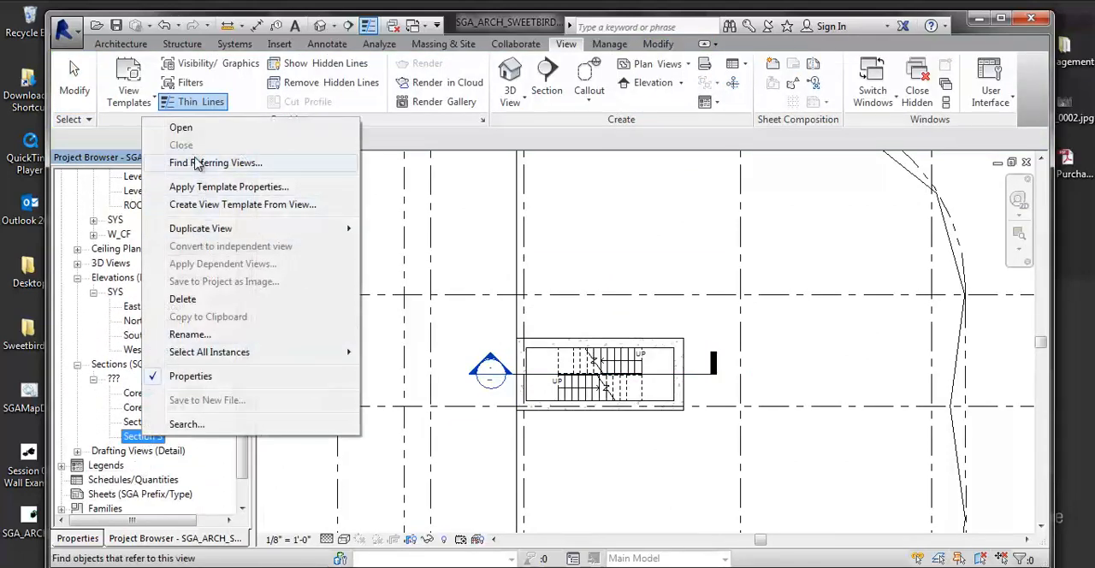
left_click(184, 334)
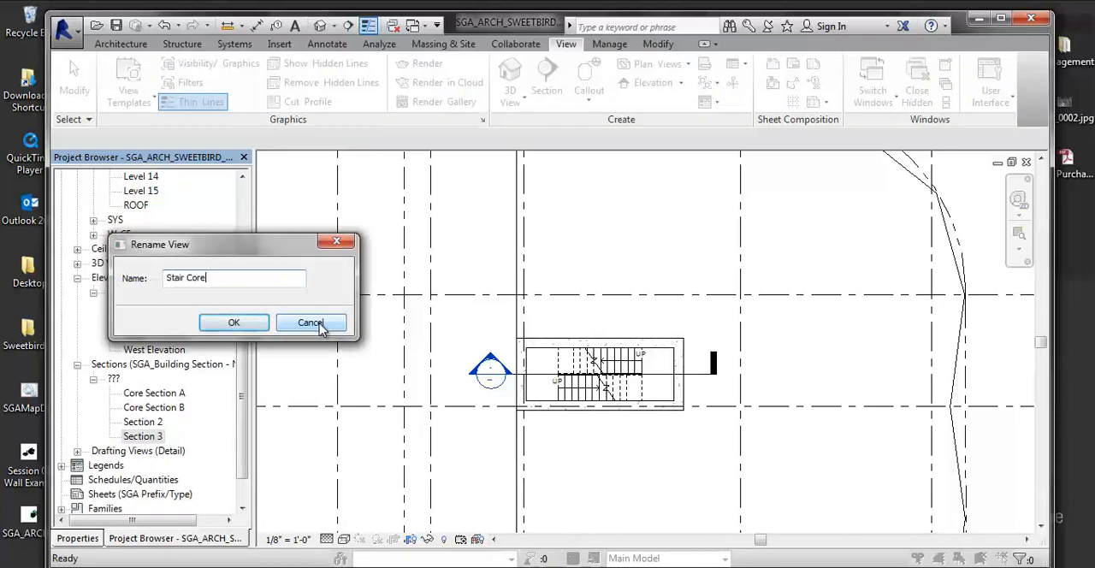
type("Stair Core Section")
key("Return")
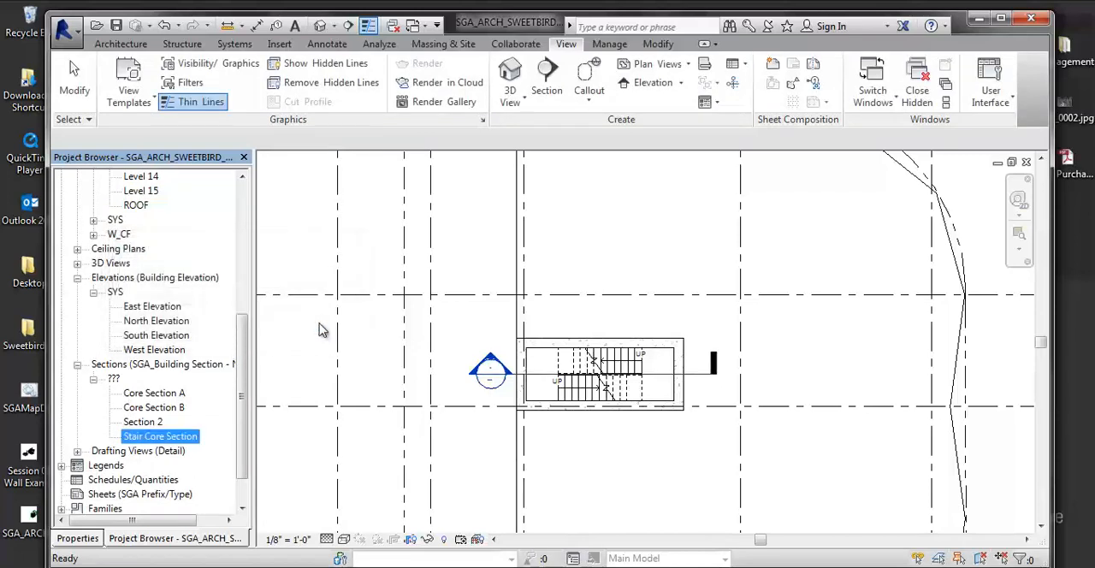
- Open the Stair Core Section view and examine the landing opposite the stair flight
double_click(137, 438)
scroll(514, 385, "up", 5)
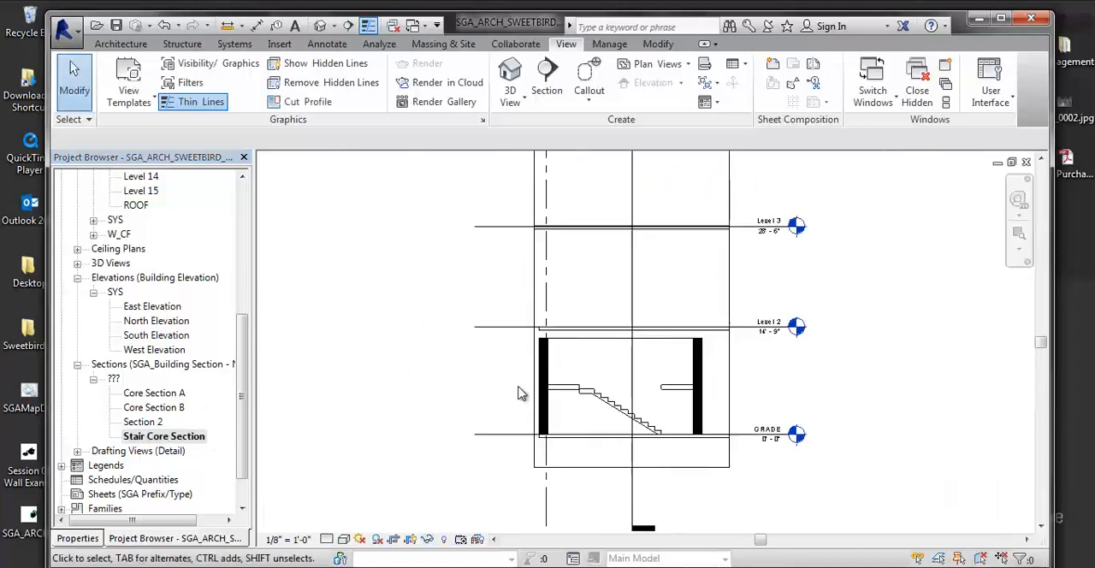
scroll(517, 394, "up", 3)
left_click(836, 369)
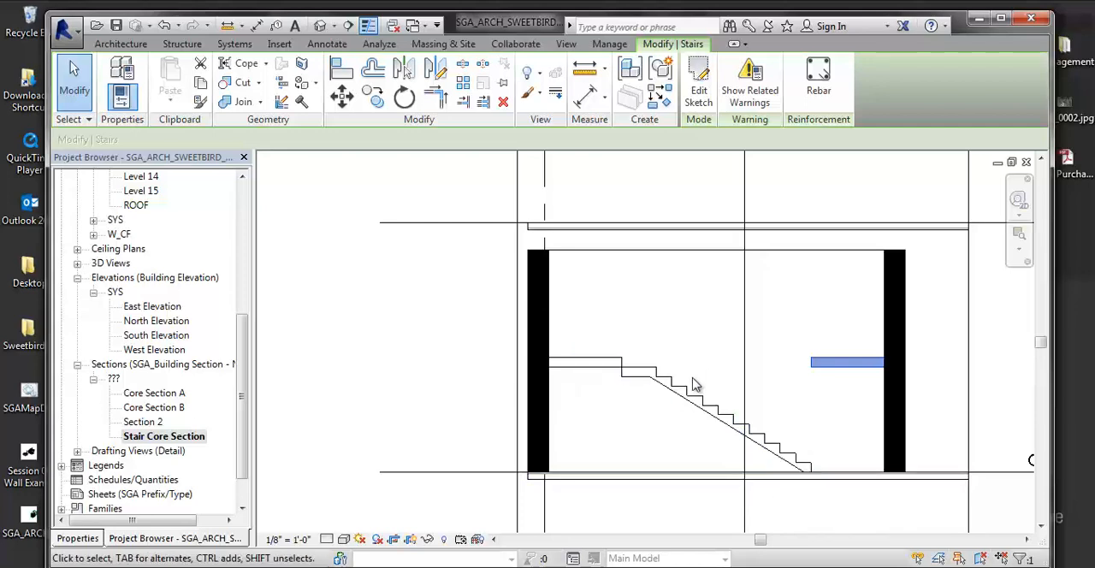
key("Escape")
- Add an aligned dimension from the top of the floor slab to the top of the landing adjoining the stair flight
key("d")
key("i")
scroll(650, 376, "up", 2)
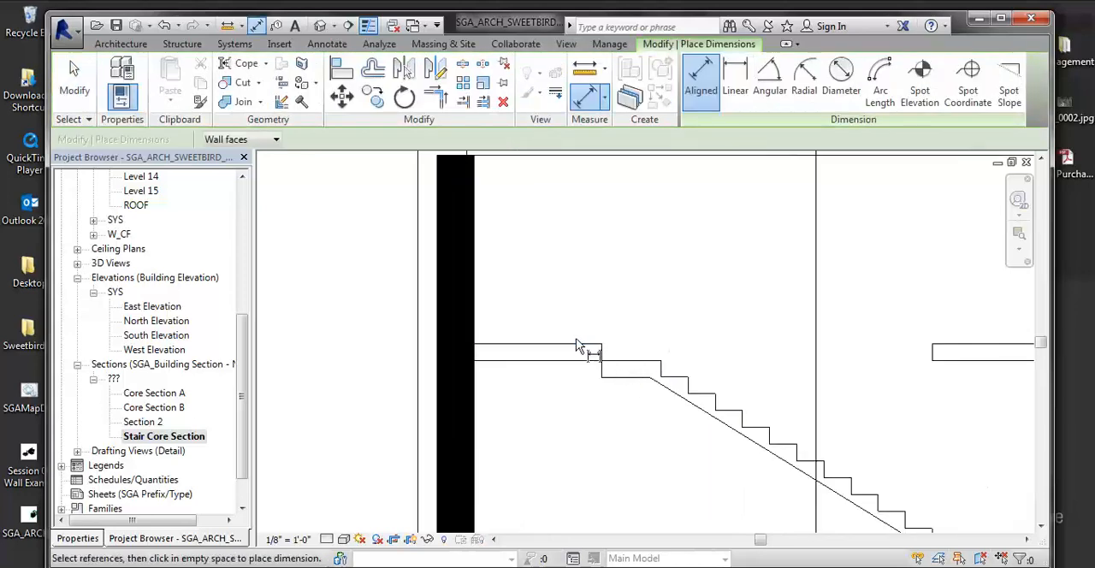
left_click(585, 346)
scroll(611, 410, "down", 3)
scroll(590, 454, "up", 3)
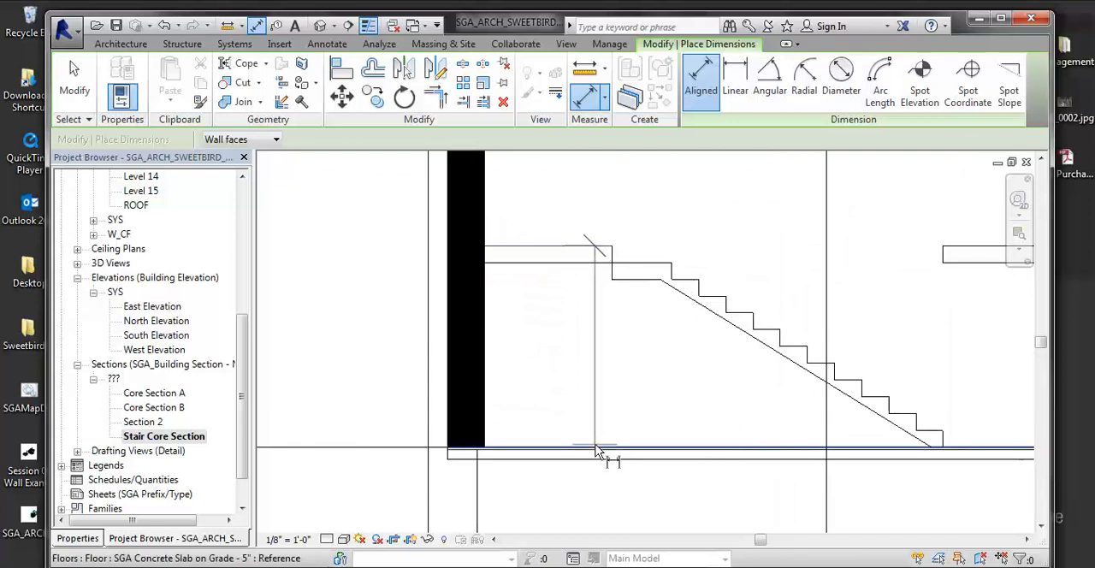
scroll(592, 449, "up", 4)
left_click(585, 449)
scroll(584, 449, "down", 3)
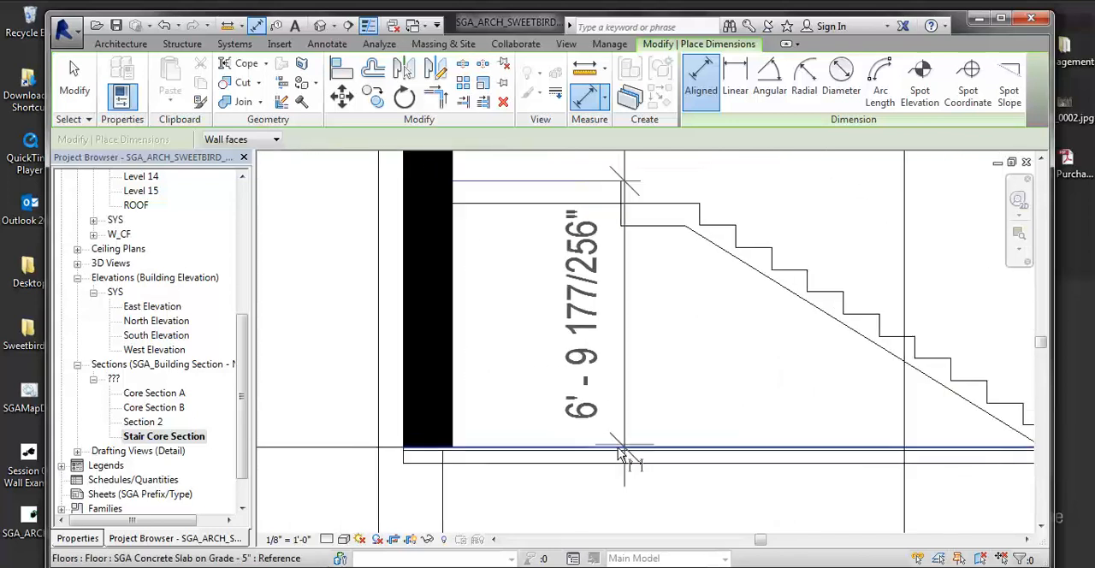
scroll(618, 449, "down", 1)
left_click(606, 438)
key("Escape")
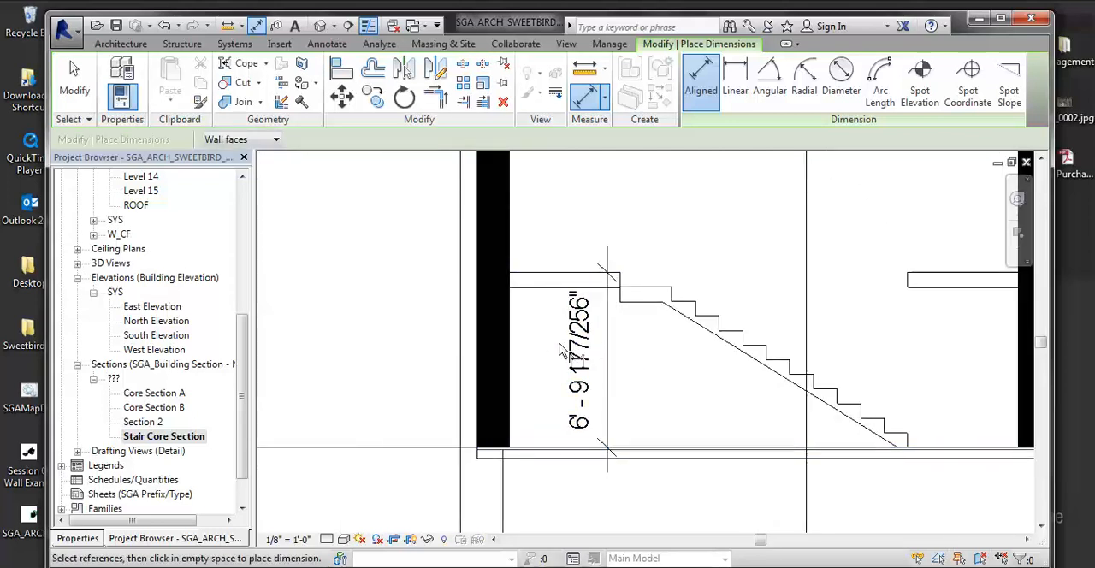
key("Escape")
middle_click_drag(613, 433, 483, 480)
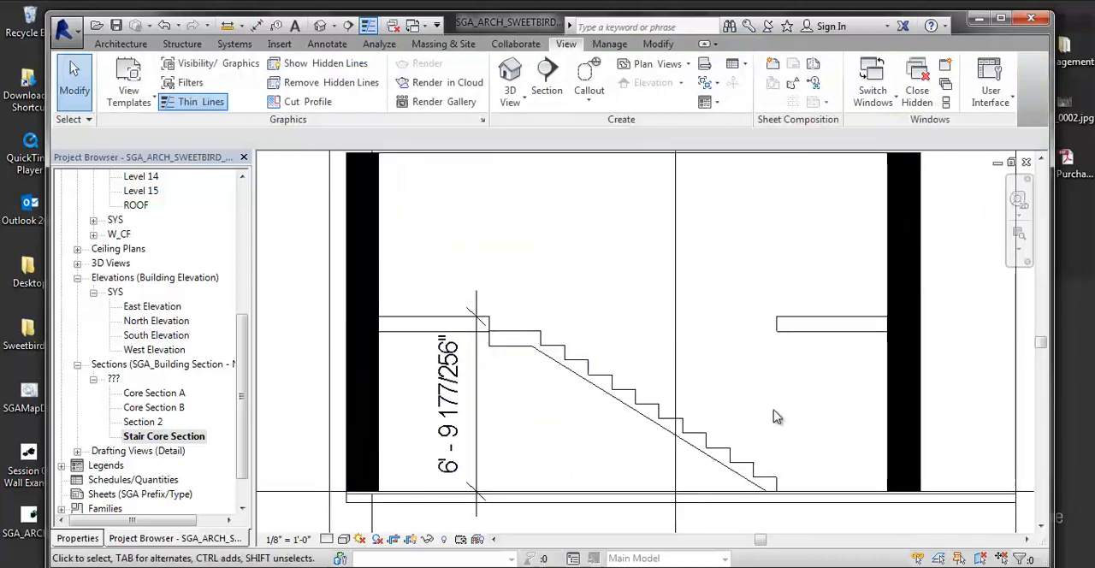
- Select the landing height dimension and show its properties
left_click(794, 325)
scroll(667, 441, "down", 3)
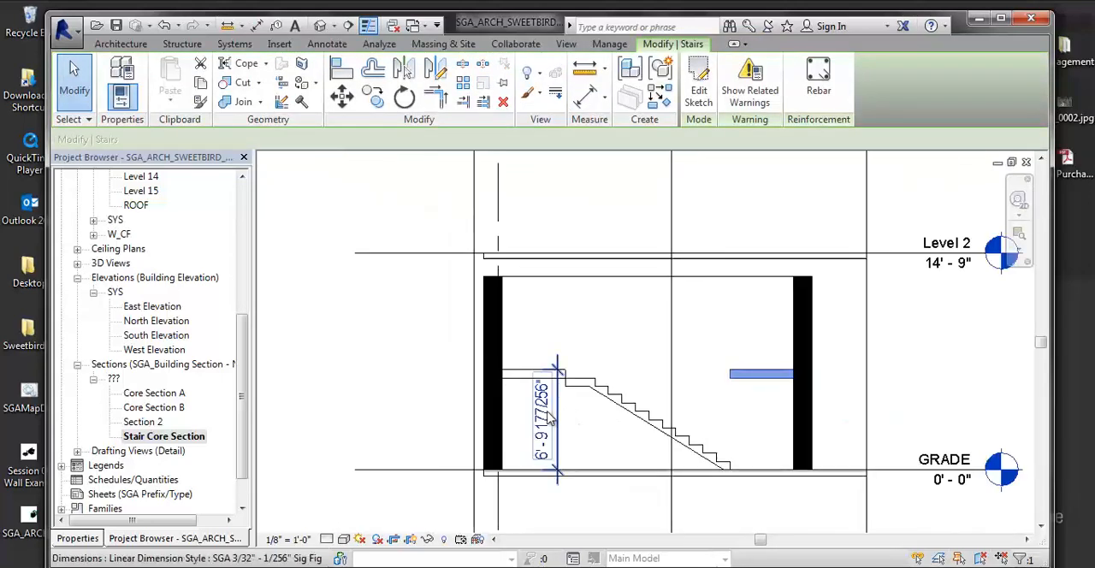
left_click(558, 422)
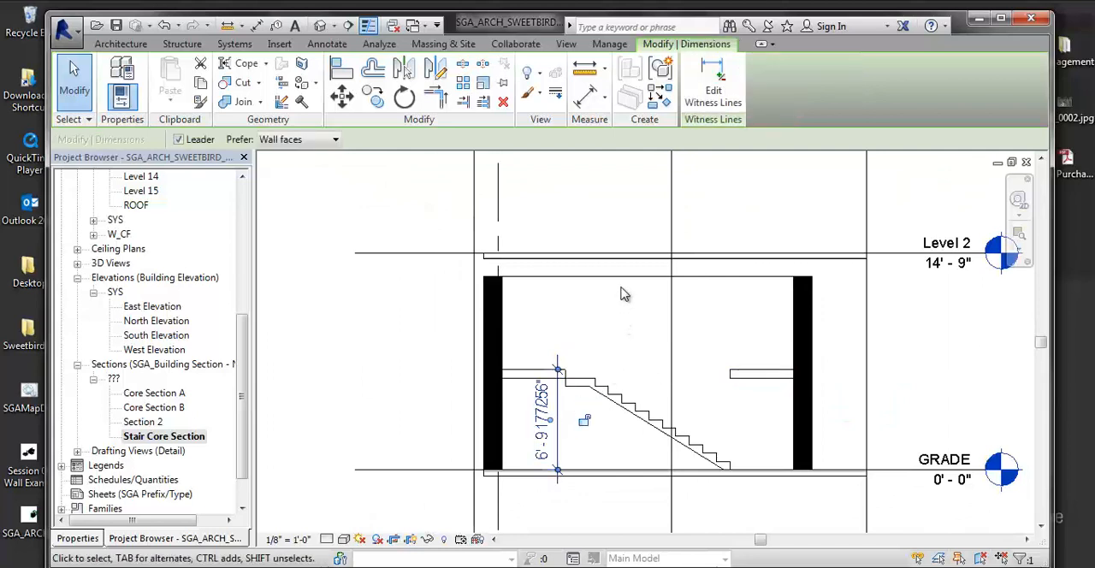
left_click(96, 541)
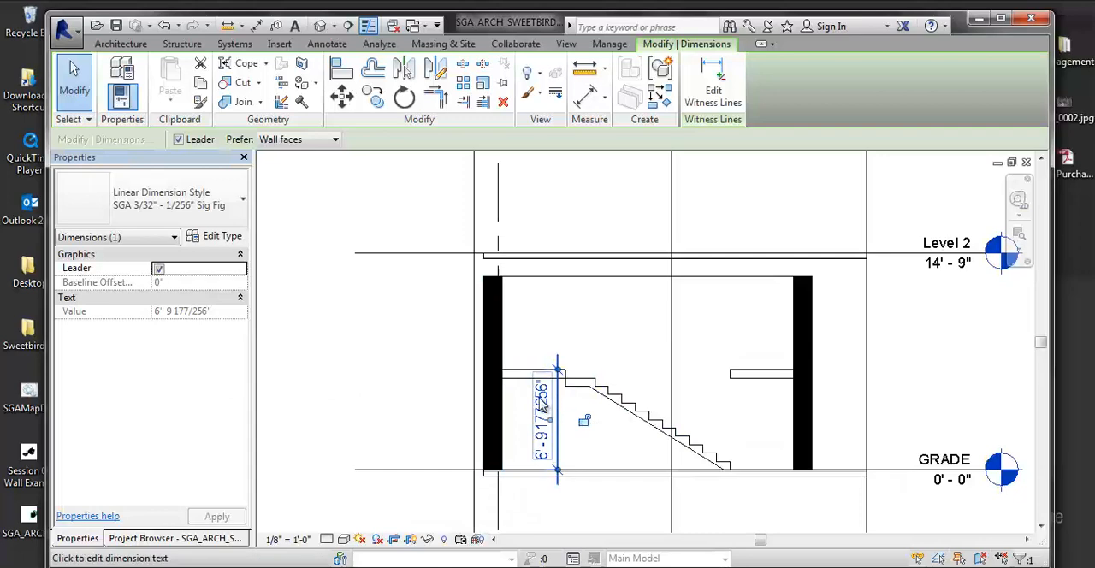
- Look through the landing height dimension's text options, including text replacement and leader visibility, and keep the actual value
left_click(547, 405)
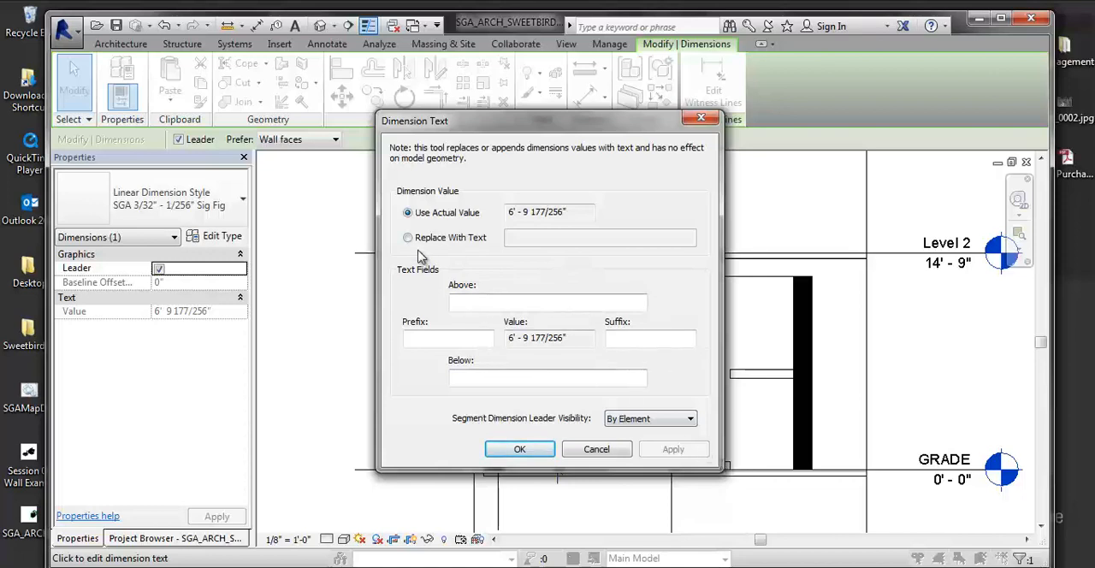
left_click(408, 237)
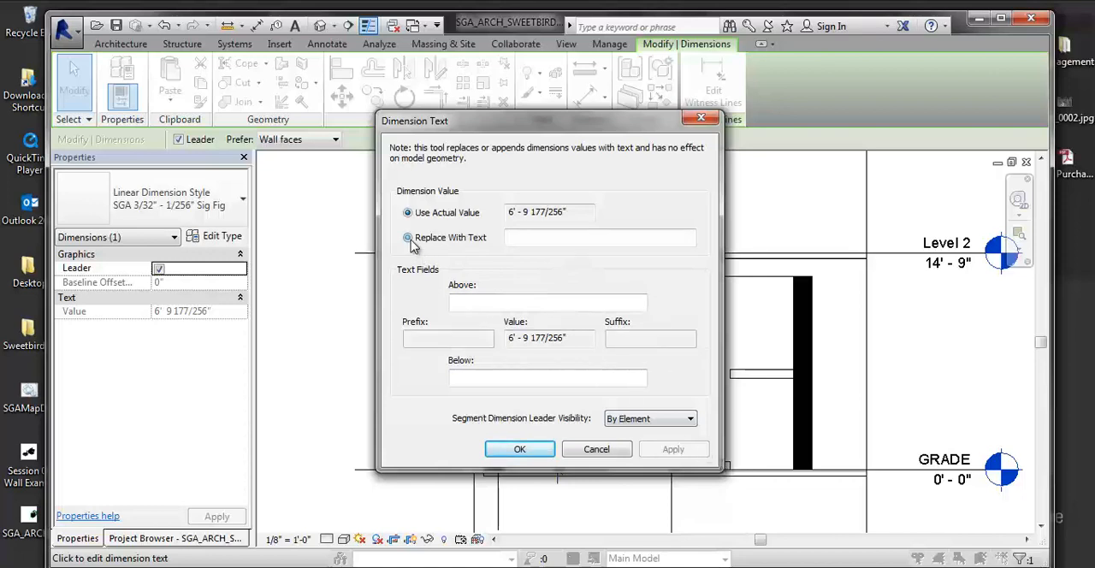
left_click(693, 417)
left_click(637, 430)
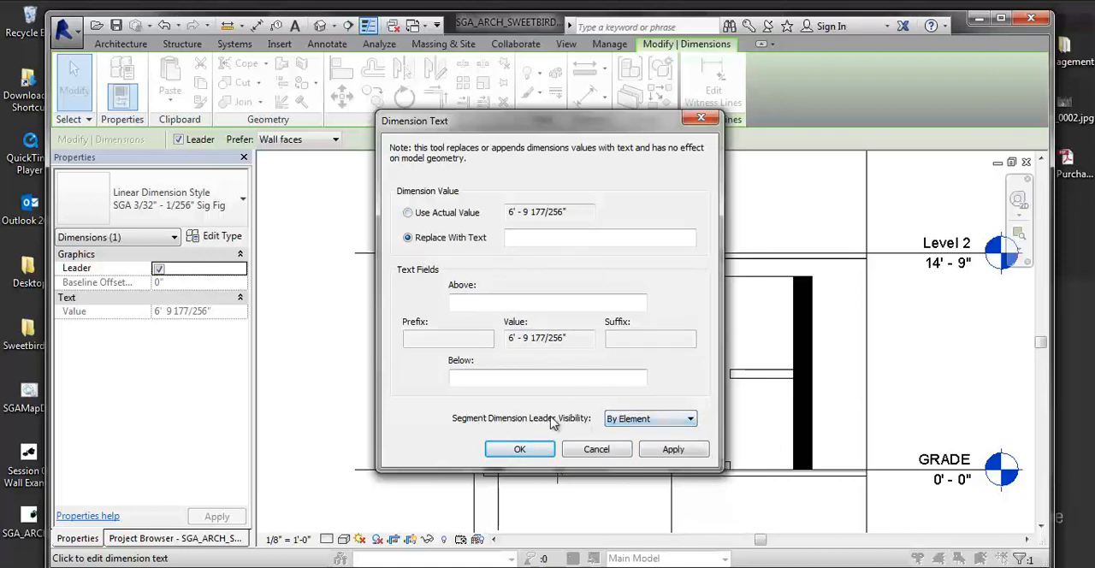
left_click(409, 213)
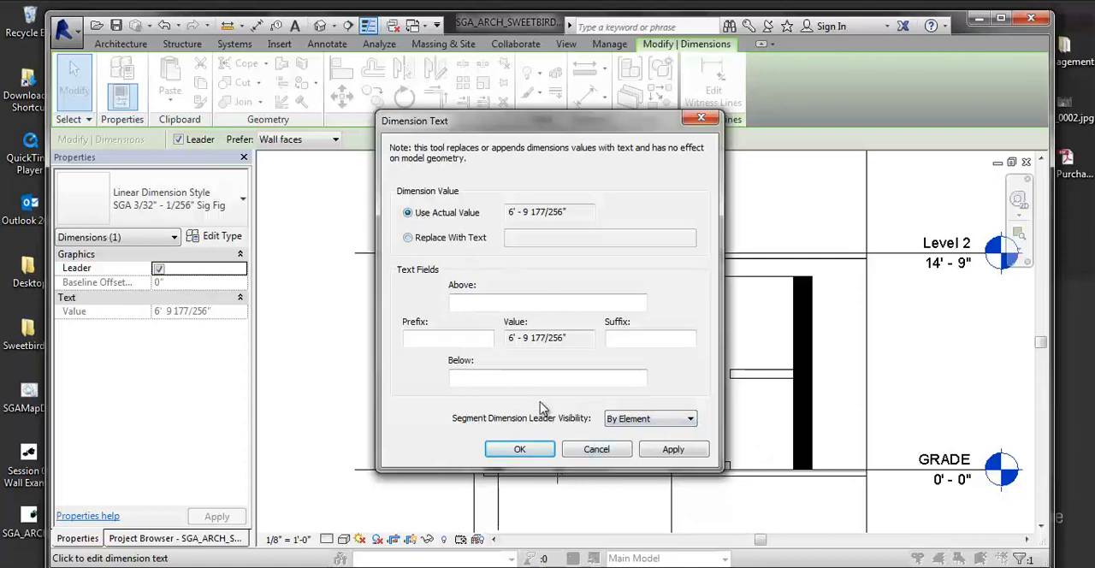
left_click(520, 450)
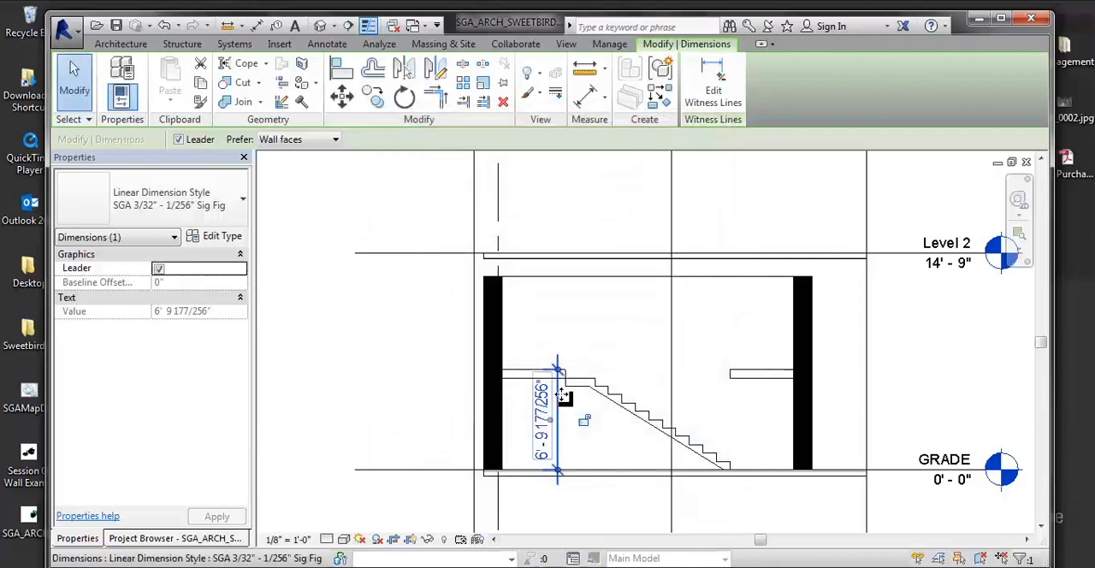
- Reselect the landing height dimension and read its value up close against the landing and stair flight
key("Escape")
left_click(562, 413)
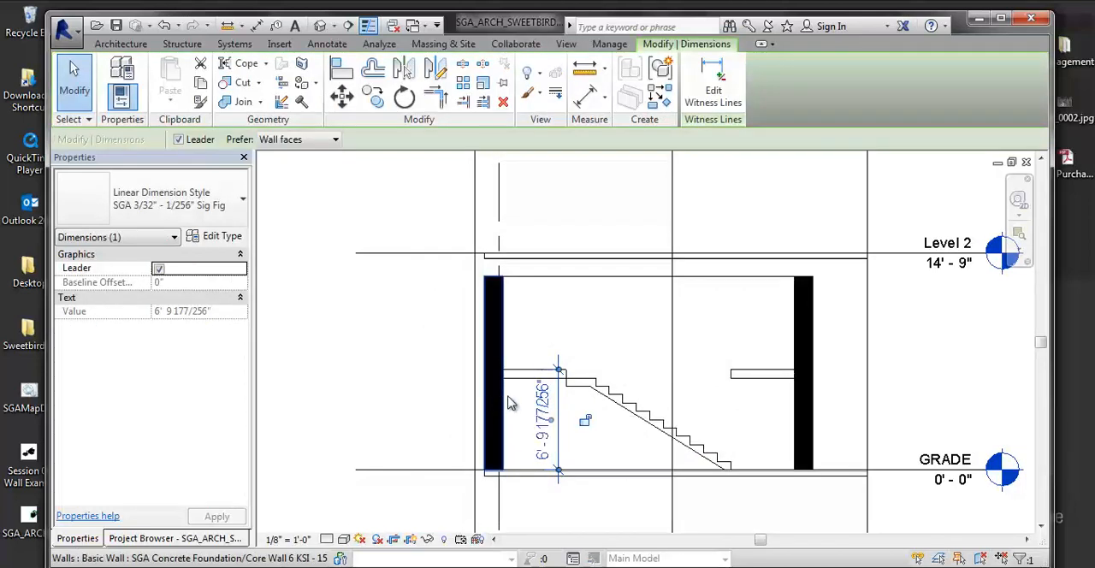
scroll(573, 376, "up", 3)
key("Escape")
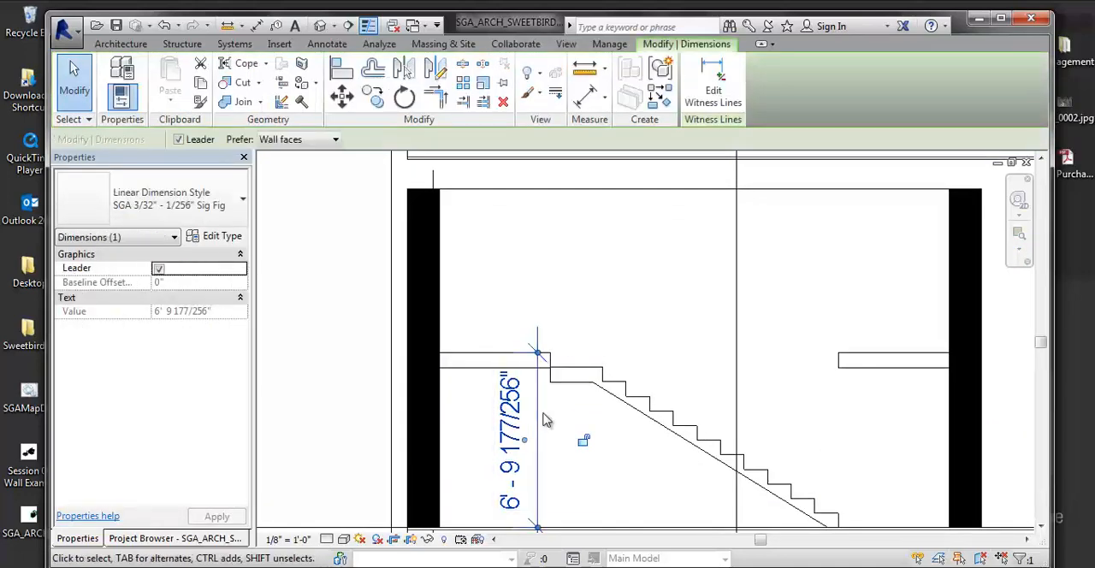
key("Escape")
scroll(440, 421, "down", 2)
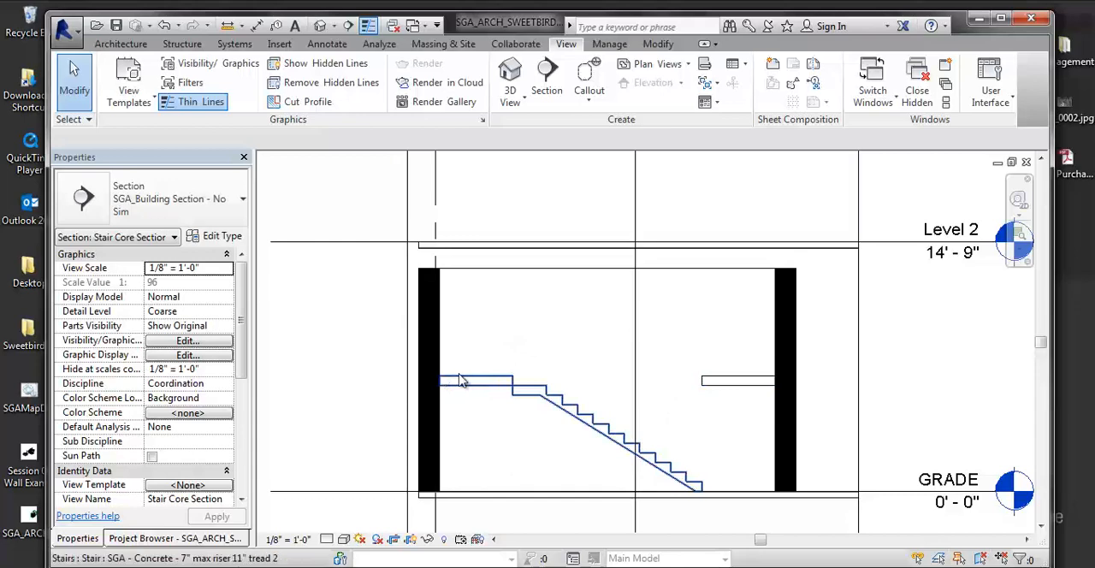
scroll(442, 414, "up", 2)
middle_click_drag(499, 409, 508, 342)
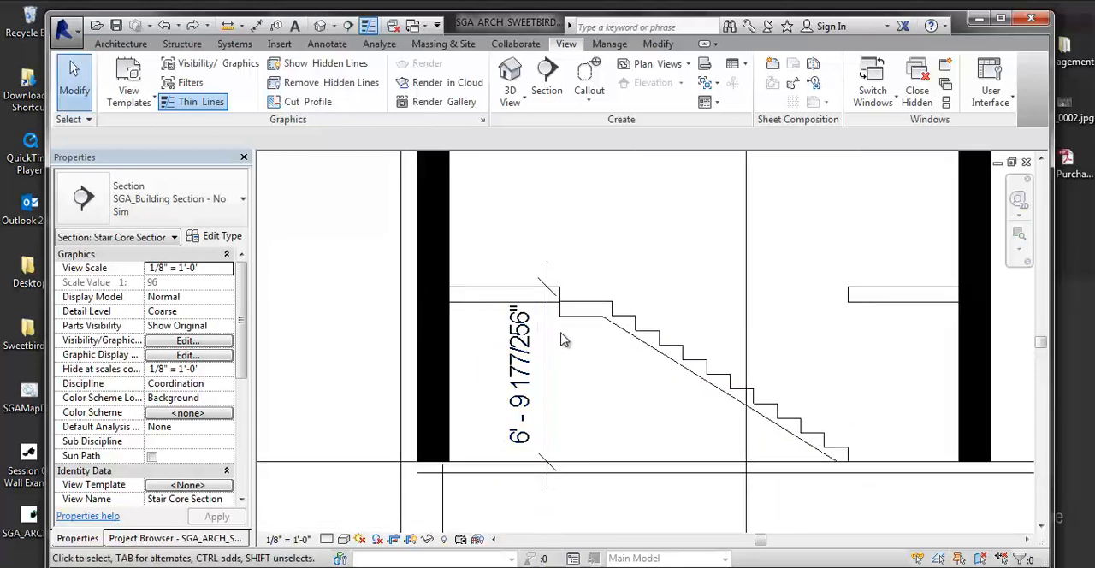
- Set the base offset of the stair with the opposite landing to 6' 9 177/256"
left_click(800, 301)
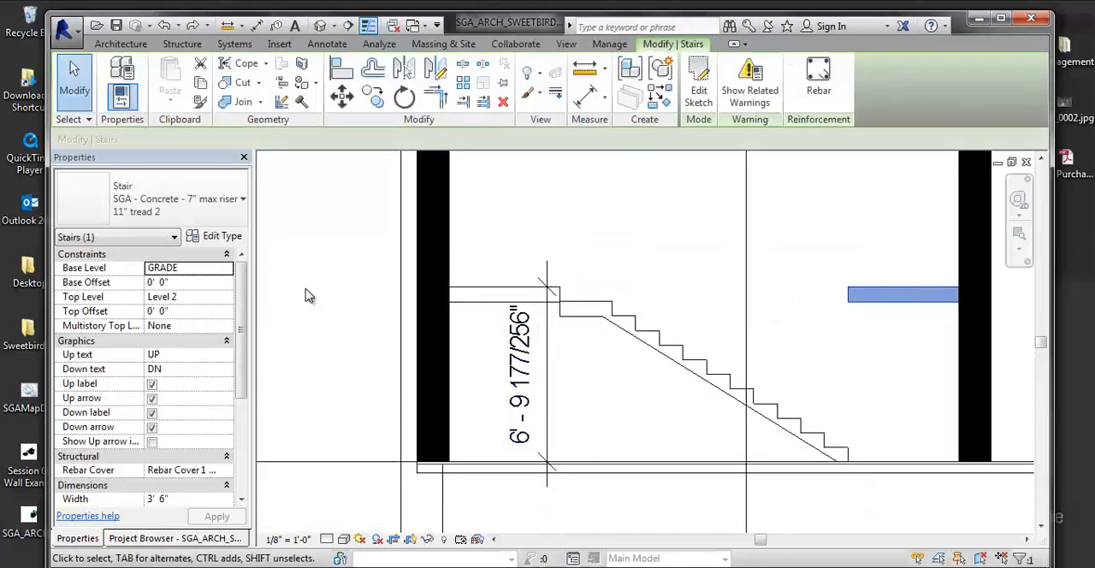
left_click(139, 286)
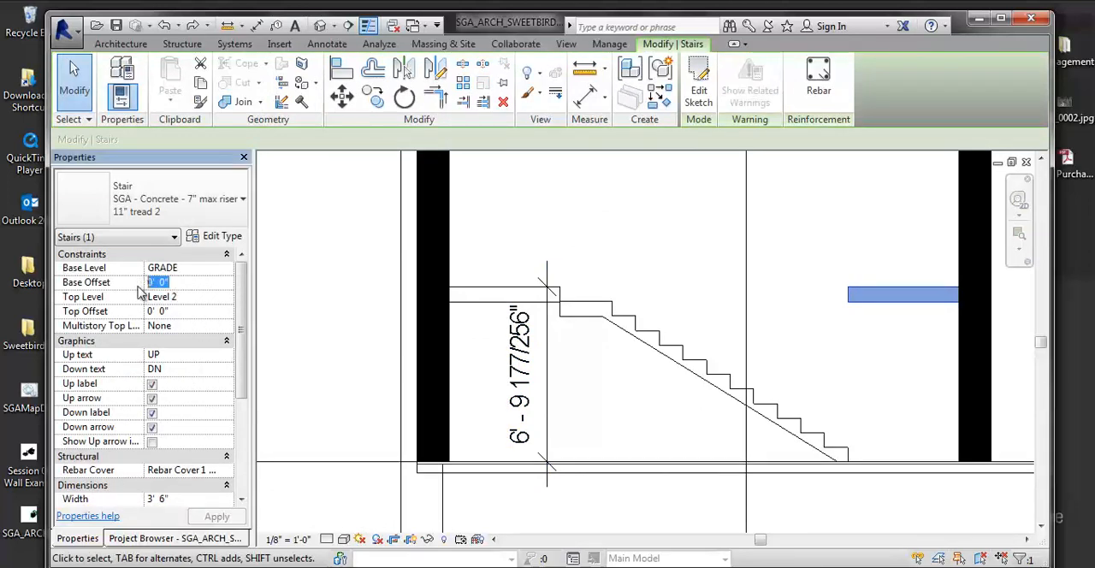
type("6' 9")
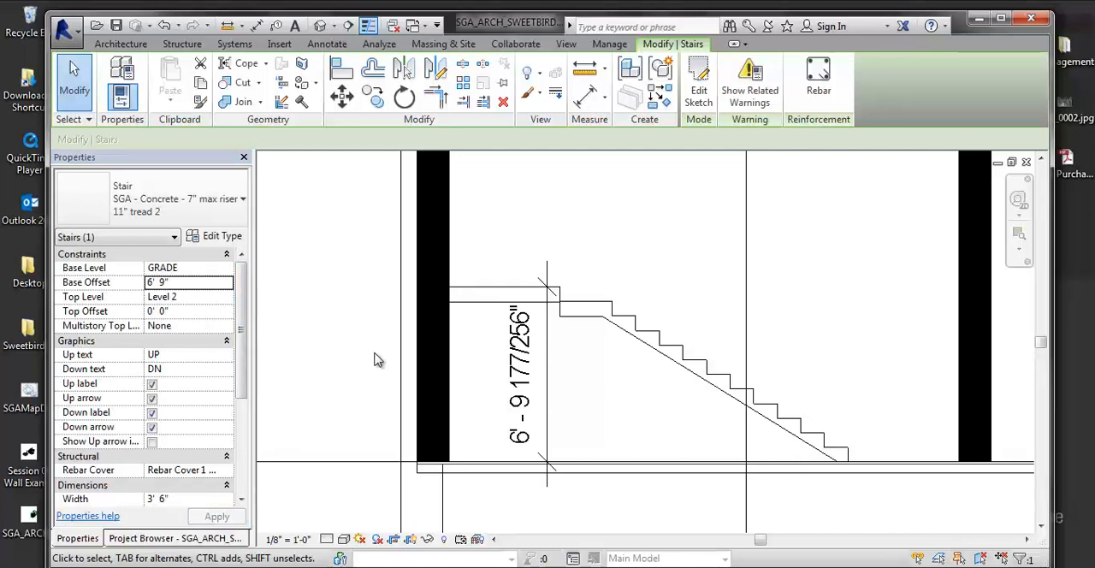
left_click(180, 281)
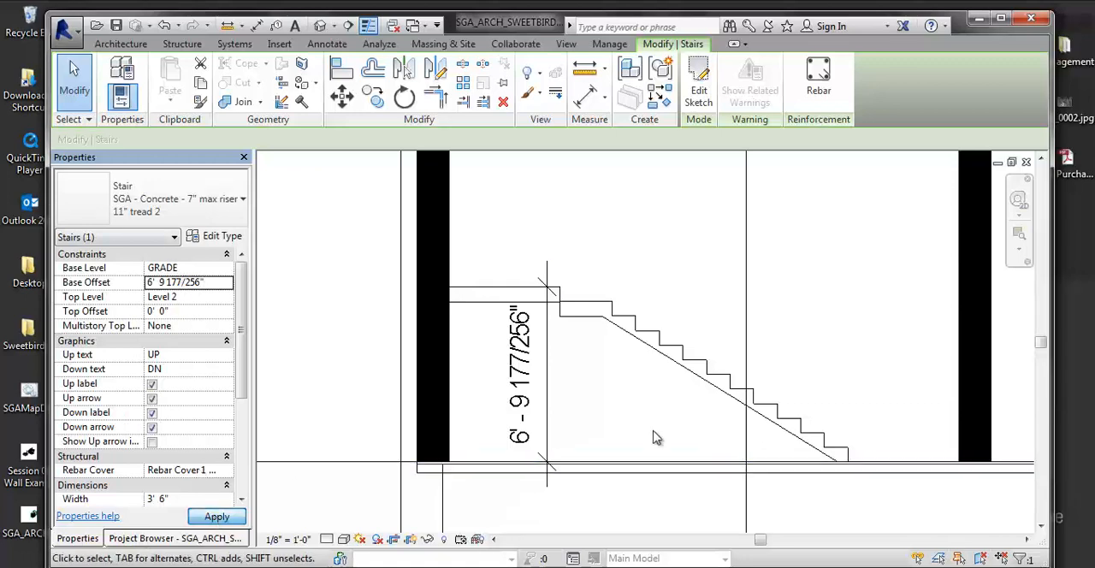
- Raise the tops of both shaft walls cut by the section to Level 2
scroll(609, 312, "down", 4)
scroll(663, 271, "up", 1)
middle_click_drag(663, 271, 645, 328)
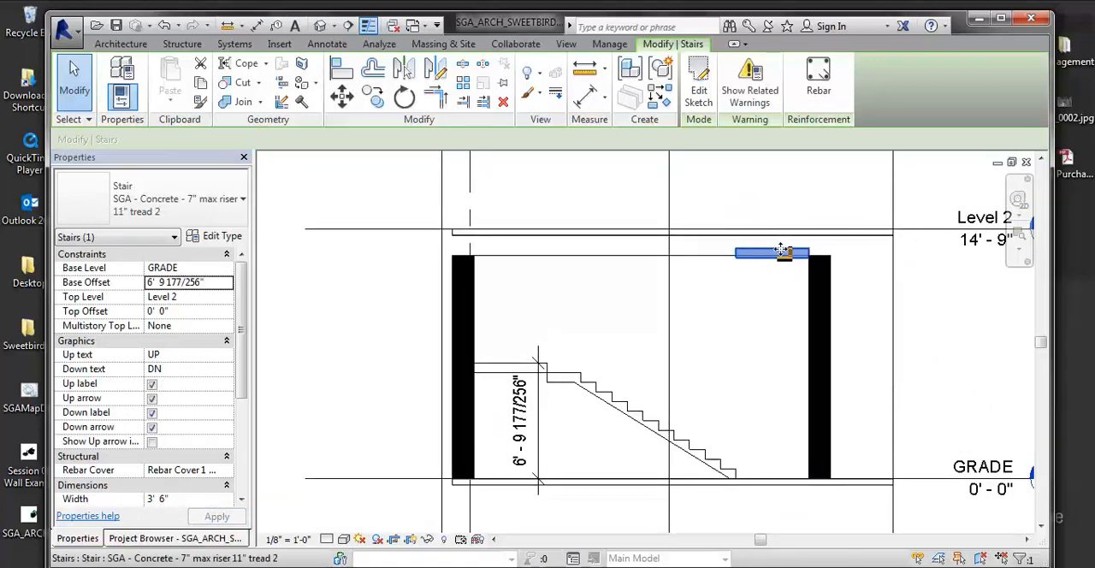
middle_click_drag(729, 241, 673, 262)
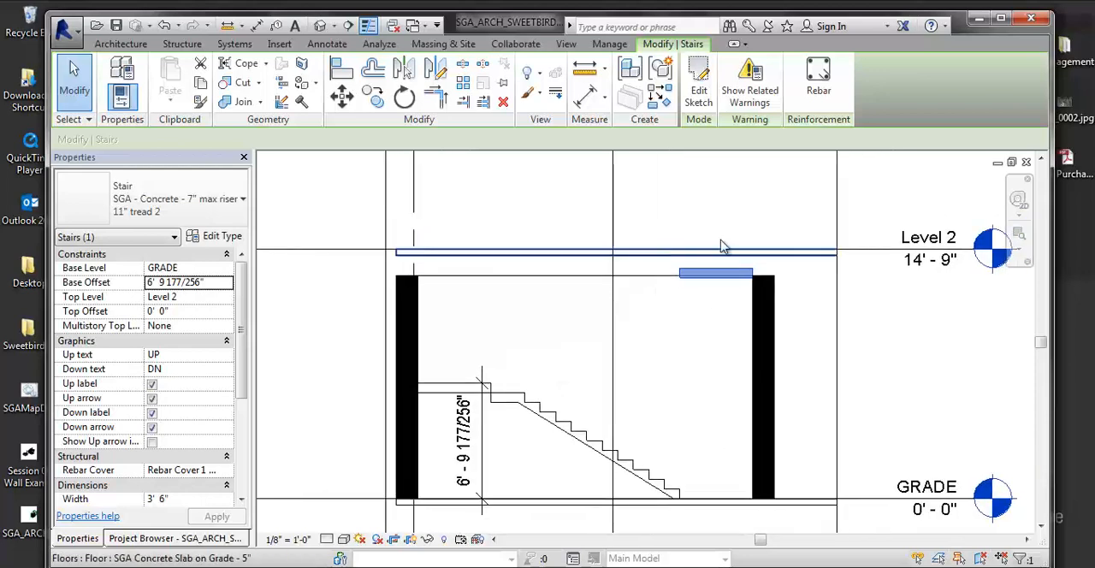
left_click(723, 332)
left_click(764, 295)
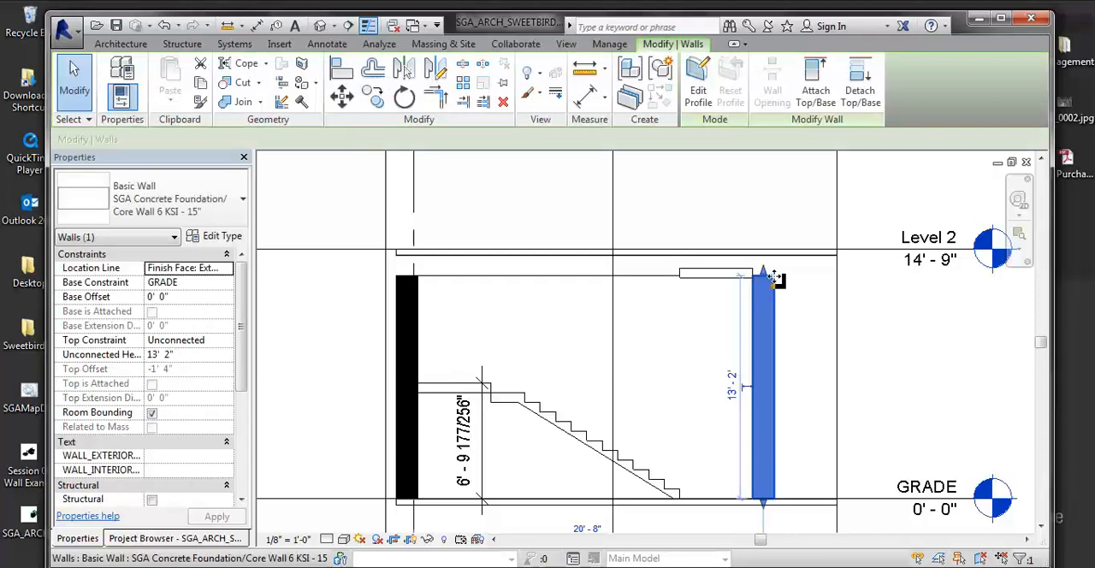
left_click_drag(767, 278, 765, 249)
left_click(414, 289)
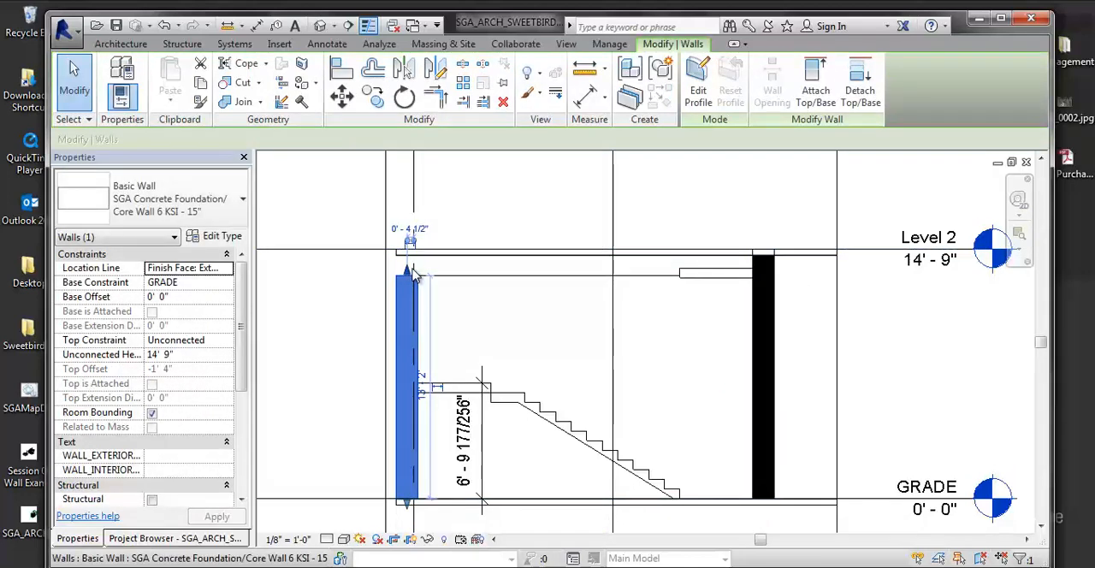
left_click_drag(409, 271, 408, 253)
left_click(635, 311)
- Select the raised stair, open the default 3D view and examine how it sits in the shaft
left_click(699, 275)
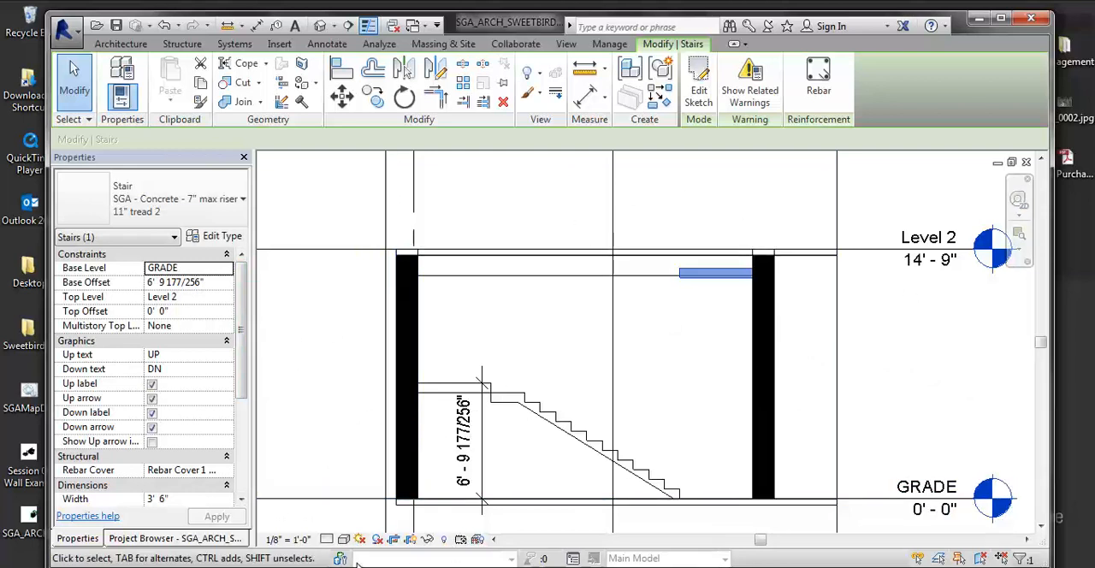
left_click(319, 25)
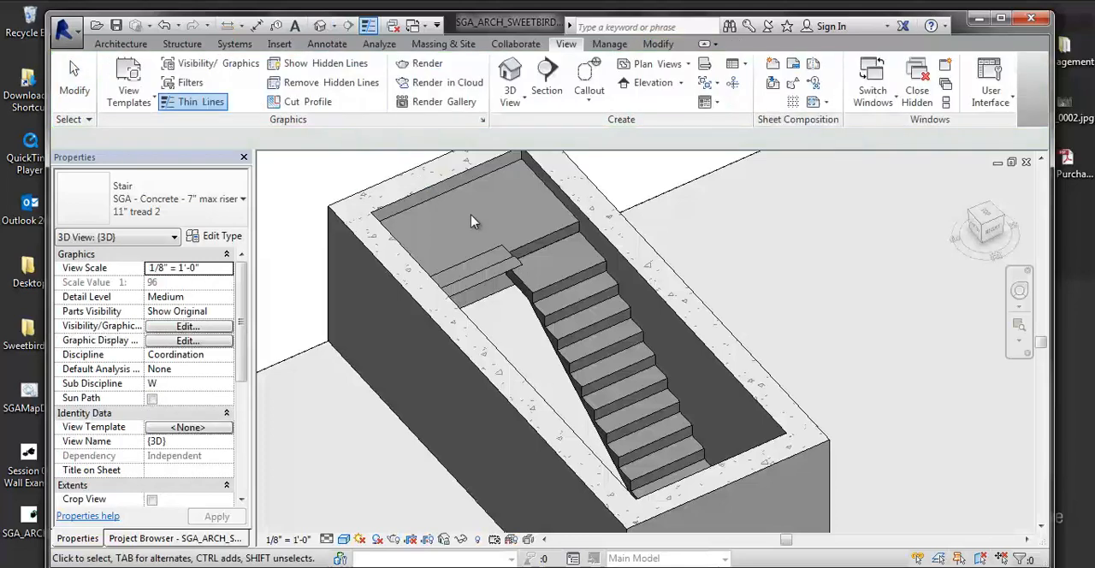
scroll(487, 243, "up", 4)
middle_click_drag(419, 248, 449, 245, "shift")
scroll(424, 214, "down", 4)
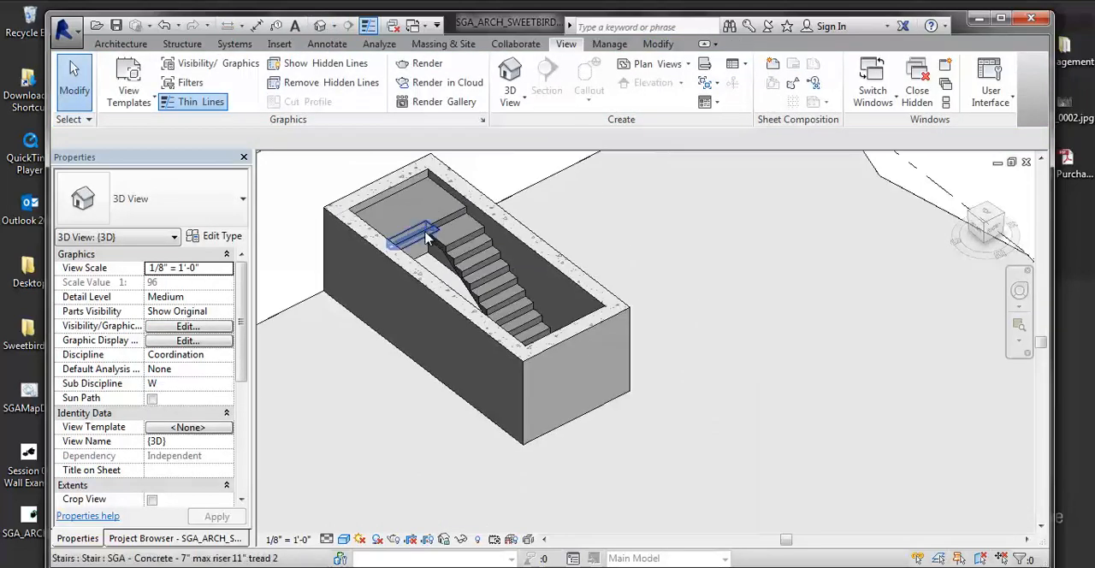
- Set the multistory top level of both stairs to ROOF and accept the resulting warnings
left_click(446, 232)
left_click(458, 251, "ctrl")
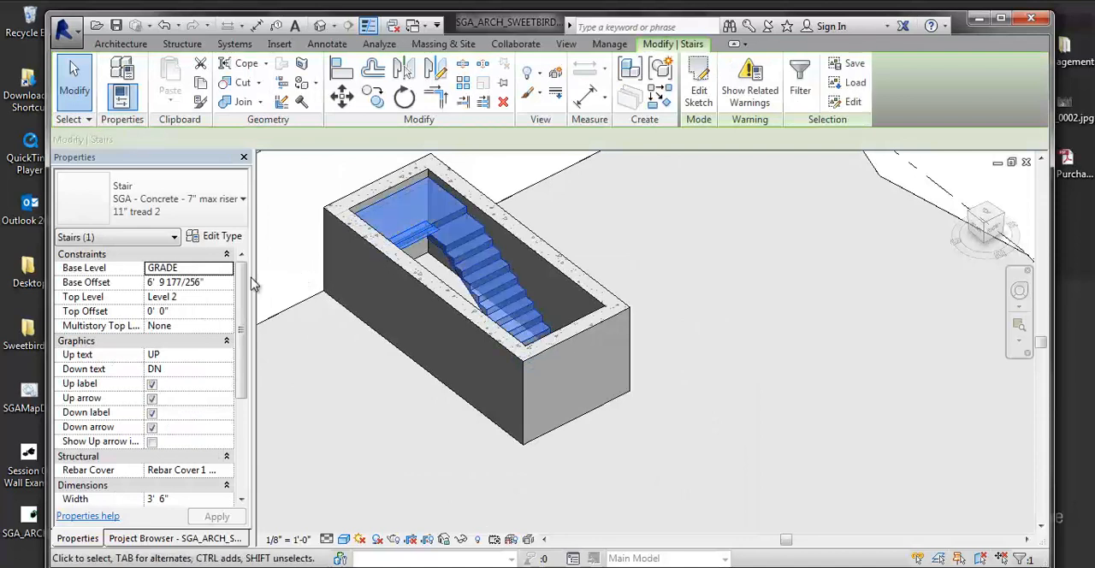
left_click(211, 326)
left_click(226, 327)
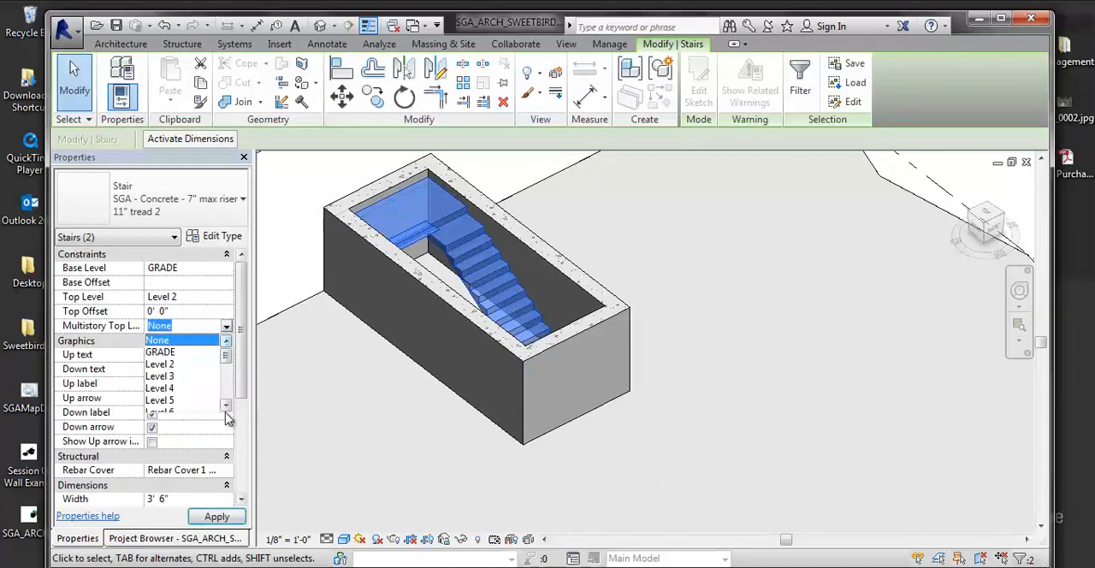
left_click_drag(228, 359, 229, 405)
left_click(179, 400)
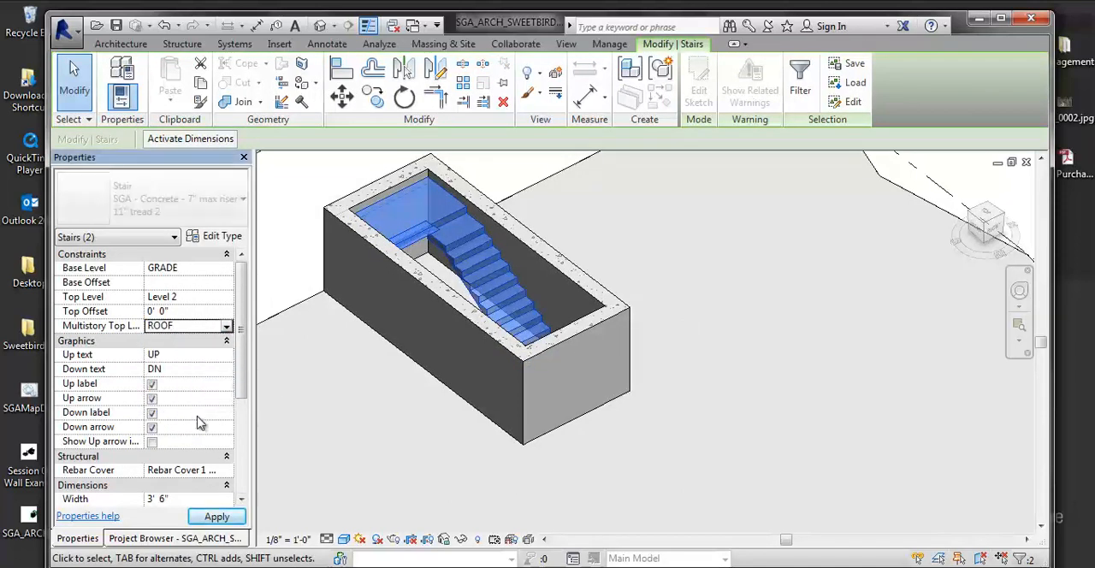
left_click(216, 517)
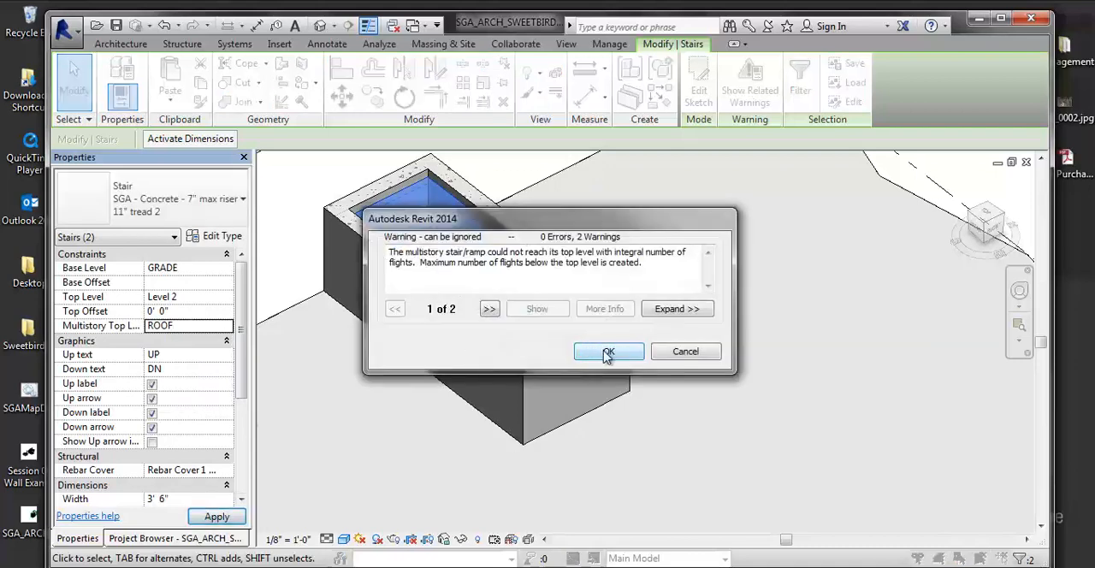
left_click(608, 353)
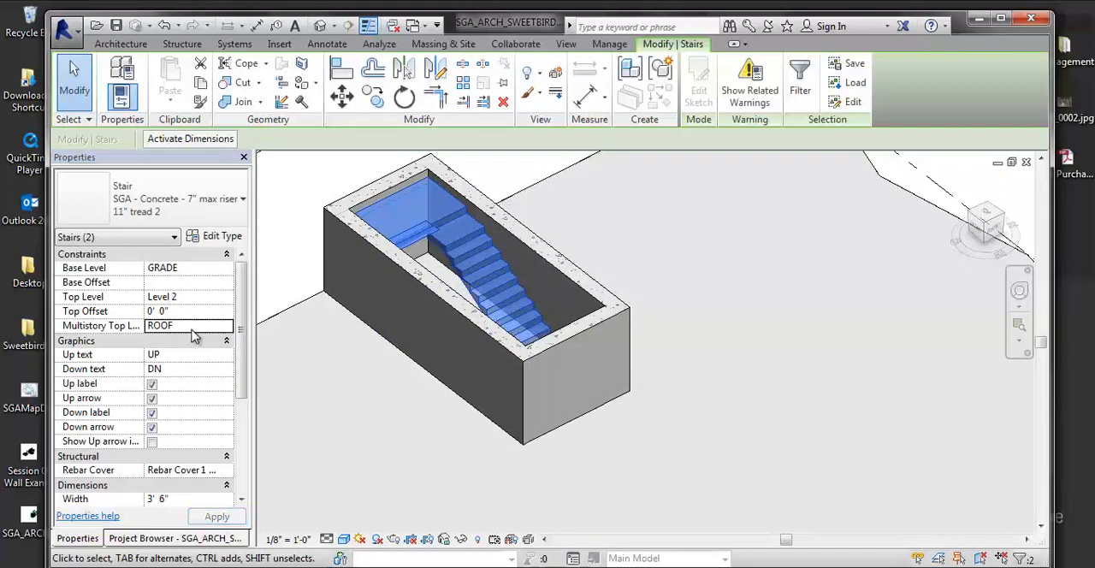
- Deselect the stairs and turn off the section box of the default 3D view
left_click(191, 330)
left_click(345, 176)
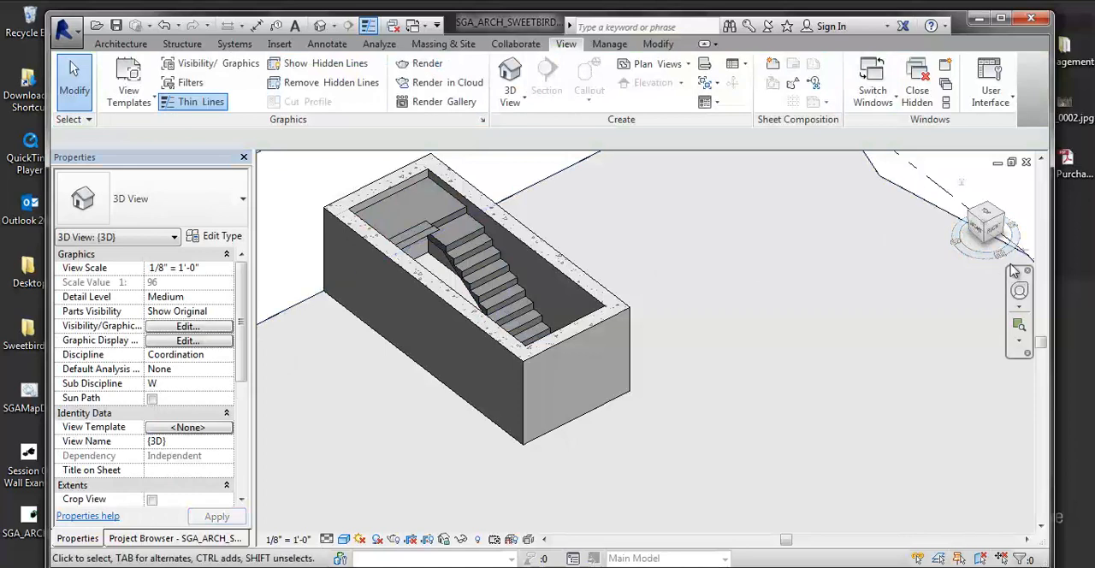
left_click(111, 539)
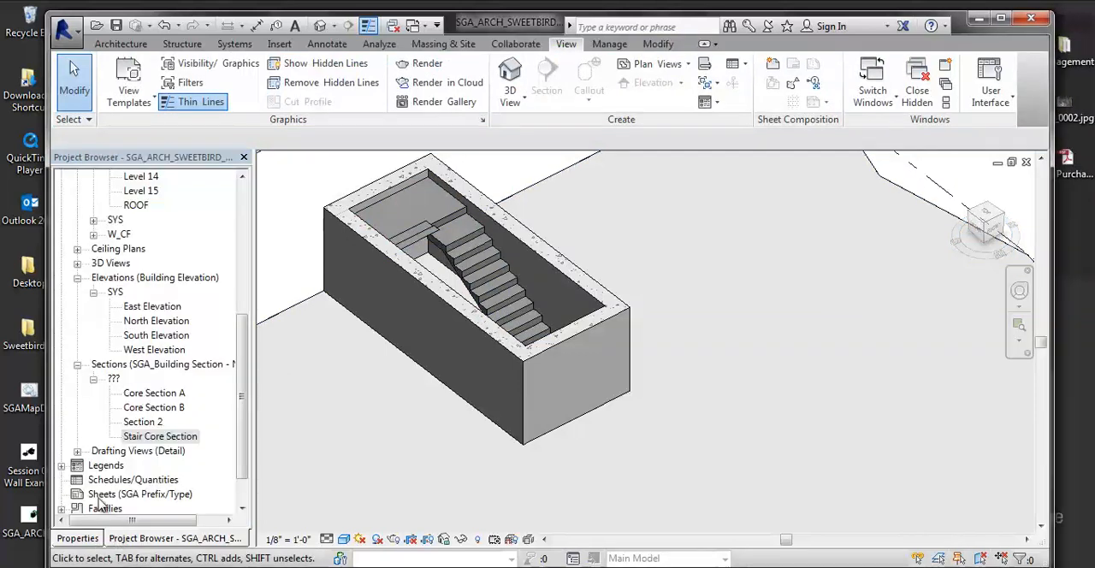
scroll(242, 427, "down", 1)
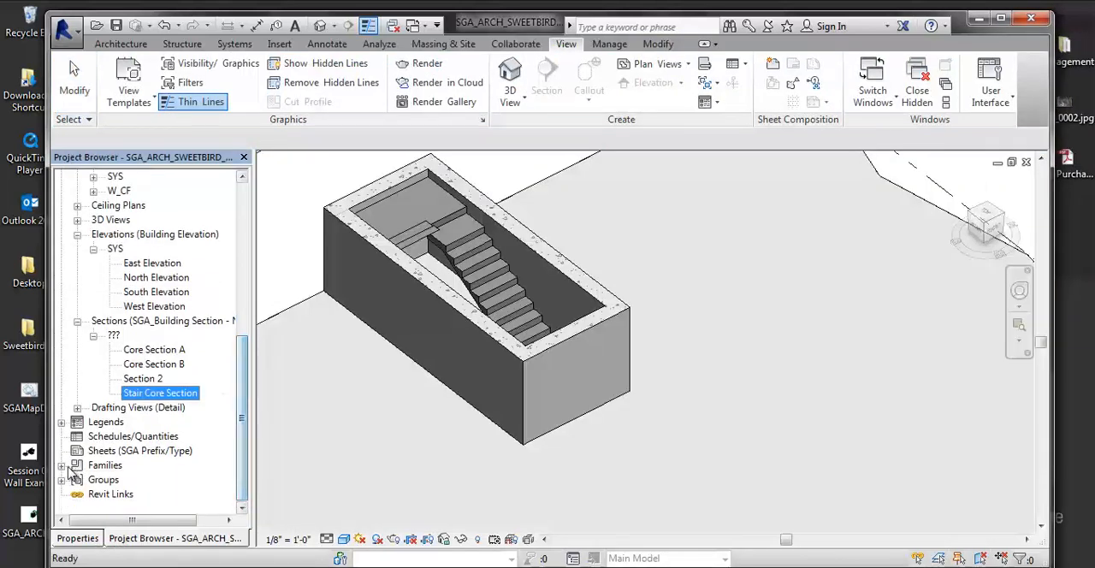
left_click(79, 538)
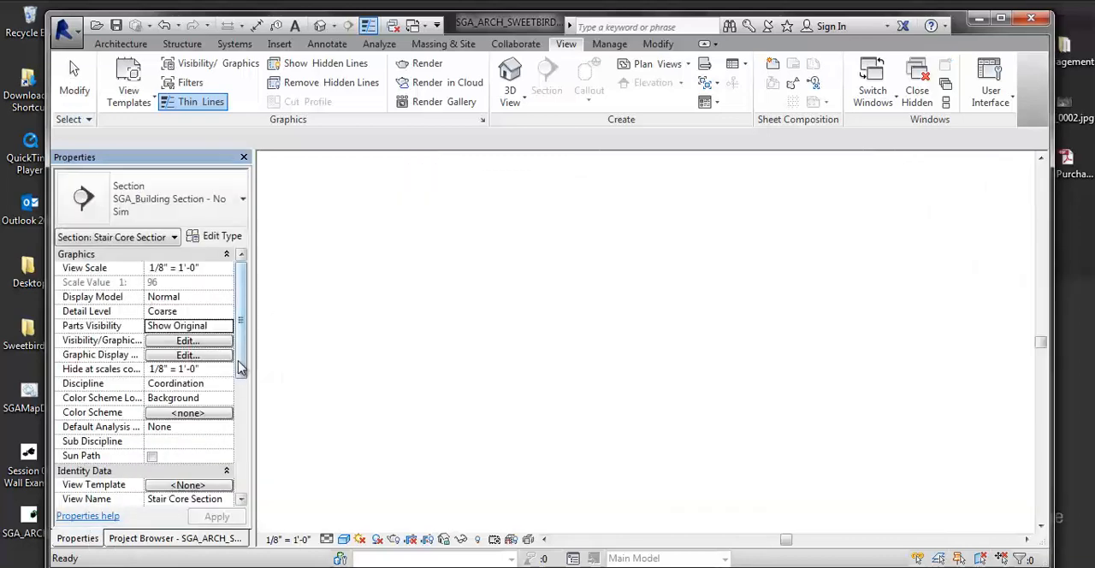
left_click_drag(243, 363, 248, 464)
scroll(243, 462, "down", 1)
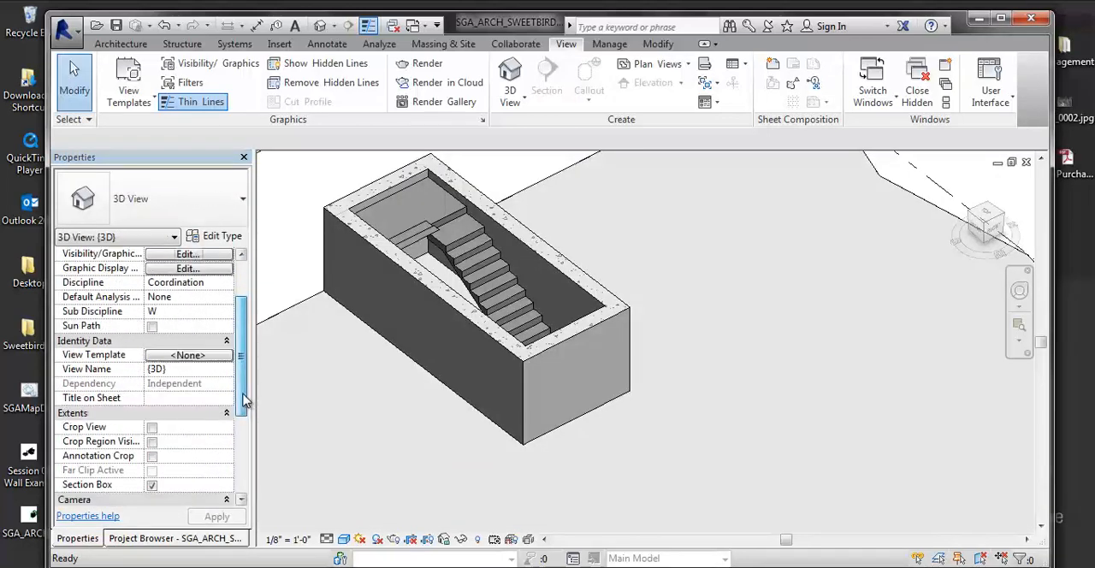
left_click_drag(242, 395, 236, 430)
left_click(152, 398)
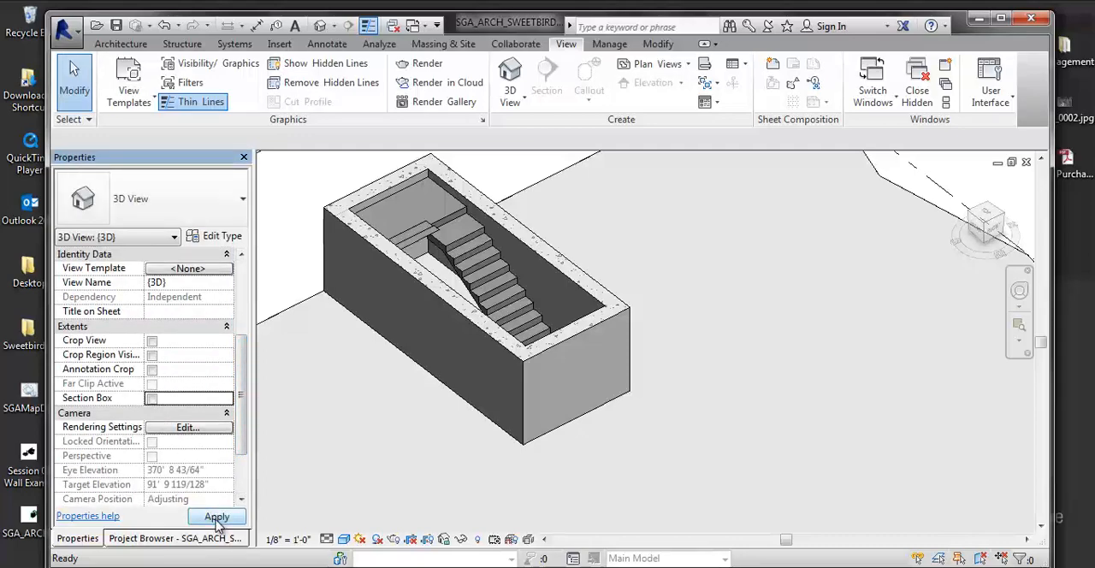
left_click(217, 517)
- Examine the stacked multistory stairs from several angles in 3D and select the stair run with the raised base offset
scroll(513, 321, "down", 8)
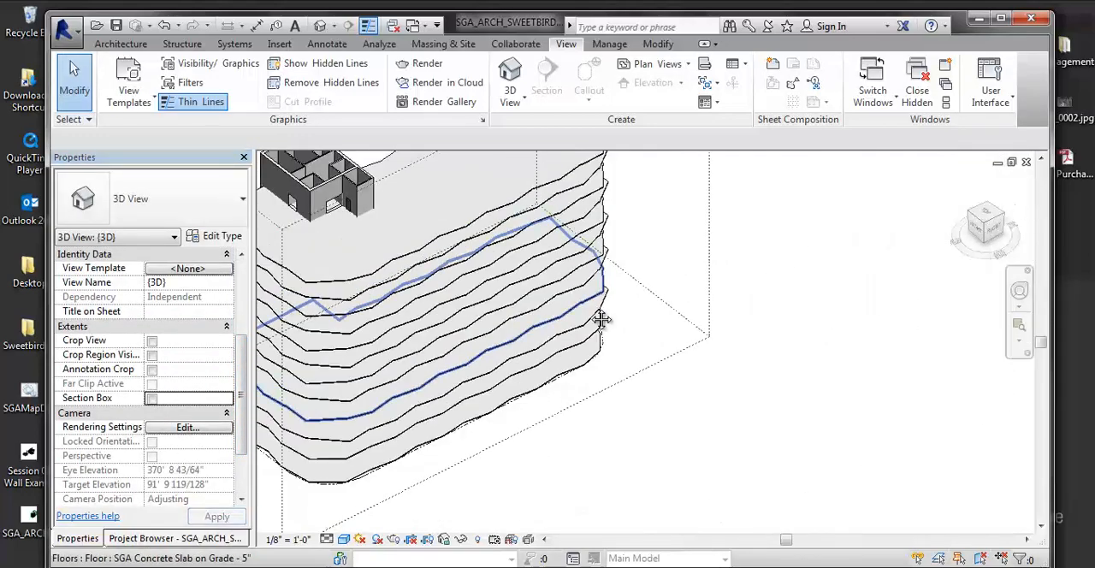
middle_click_drag(472, 334, 620, 301, "shift")
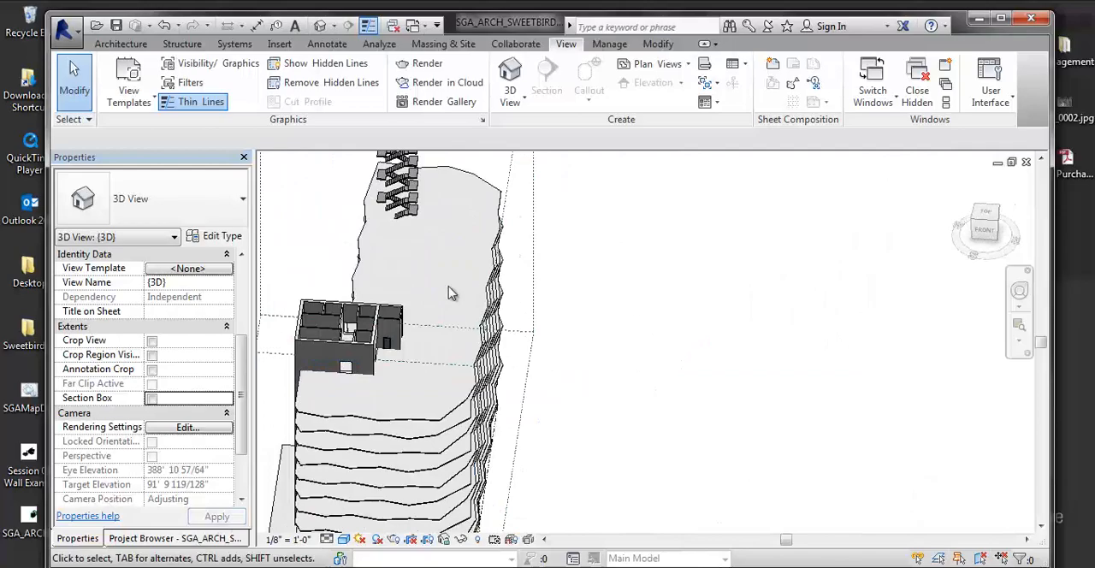
middle_click_drag(451, 292, 544, 301, "shift")
scroll(543, 301, "up", 5)
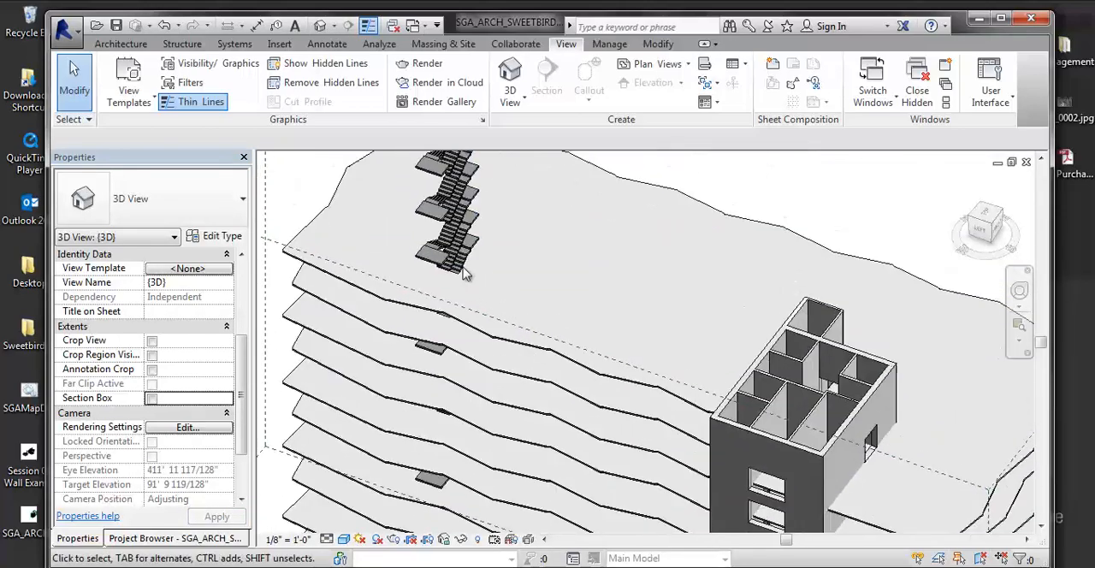
scroll(463, 273, "up", 8)
middle_click_drag(589, 222, 467, 245, "shift")
scroll(413, 299, "down", 5)
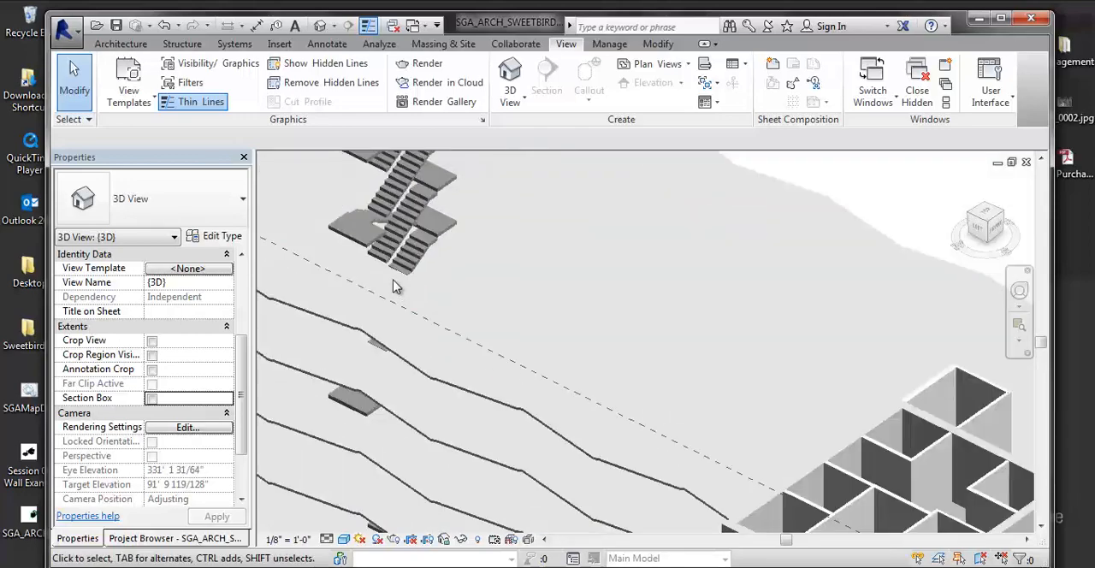
middle_click_drag(396, 286, 403, 367, "shift")
scroll(406, 218, "up", 6)
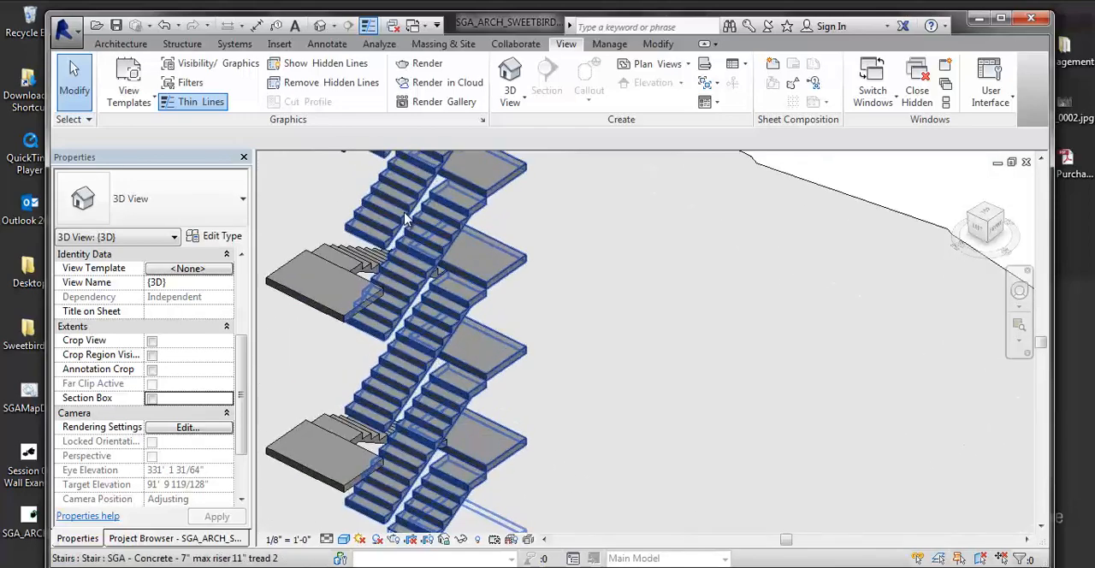
left_click(406, 218)
middle_click_drag(409, 221, 484, 342, "shift")
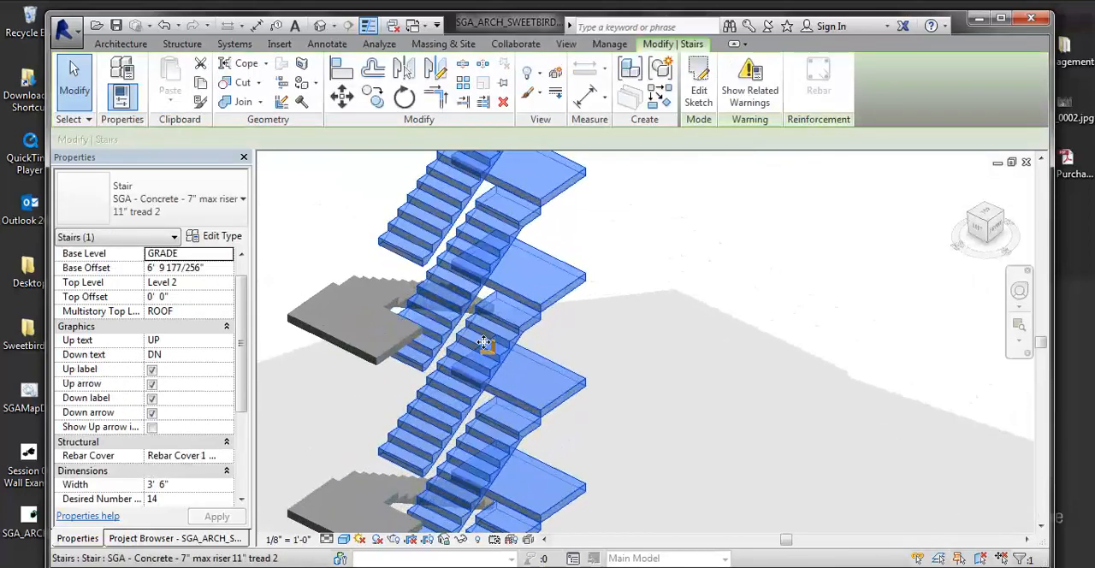